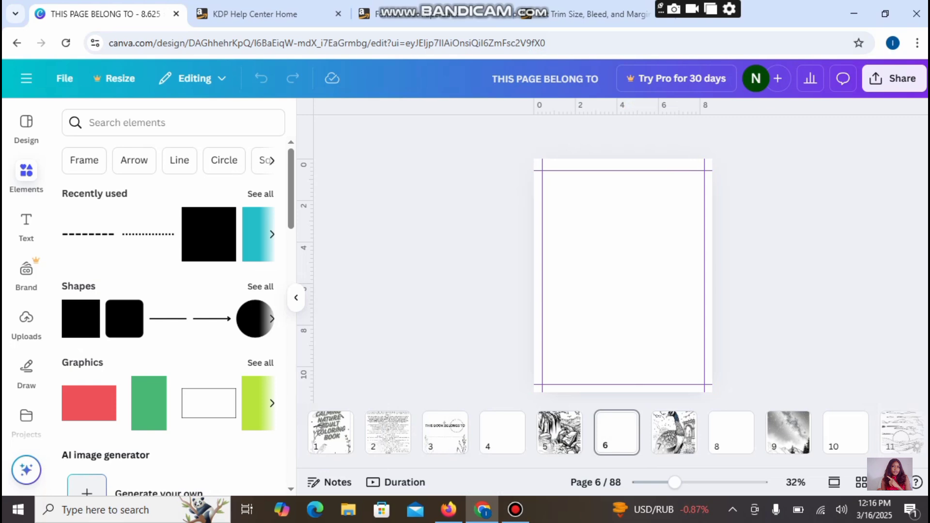
# Switch to Coloringbook.ai in Firefox and review the monthly prices of its subscription plans.
pyautogui.moveTo(449, 510)
pyautogui.click(448, 454)
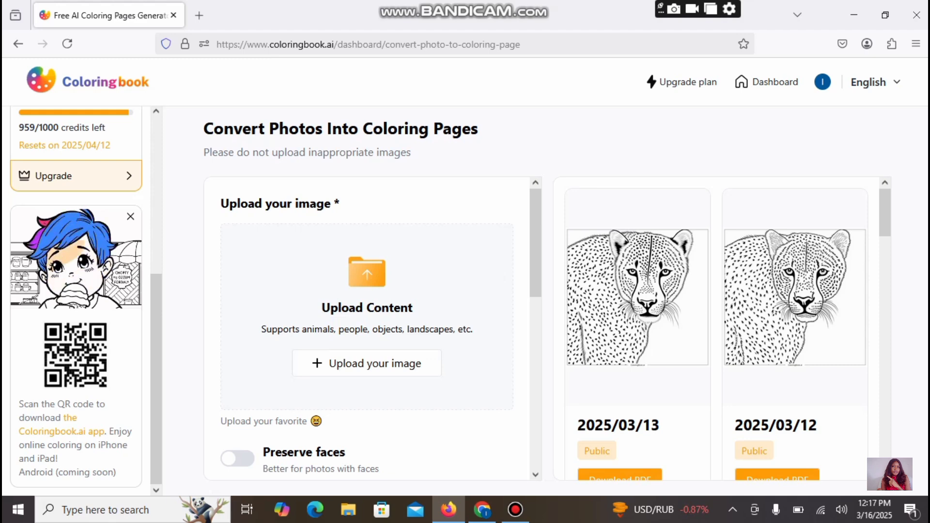
pyautogui.moveTo(637, 317)
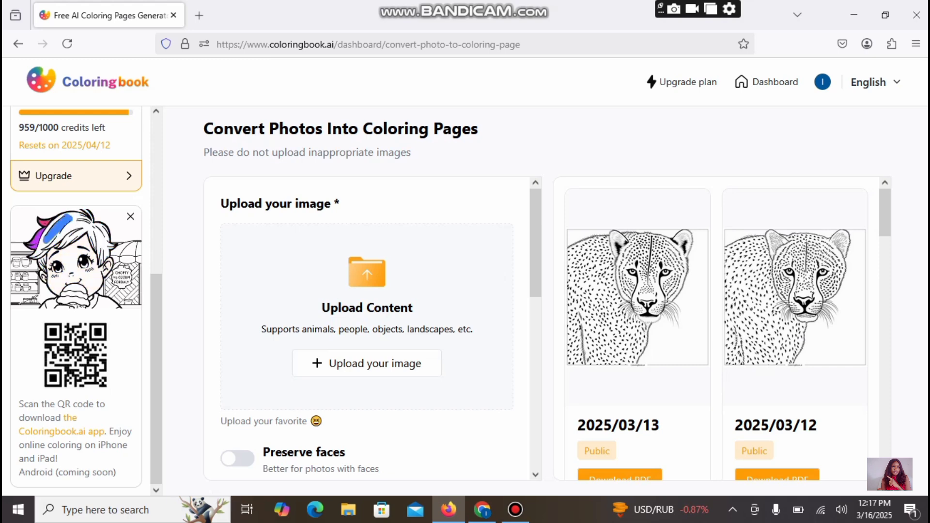
pyautogui.click(681, 82)
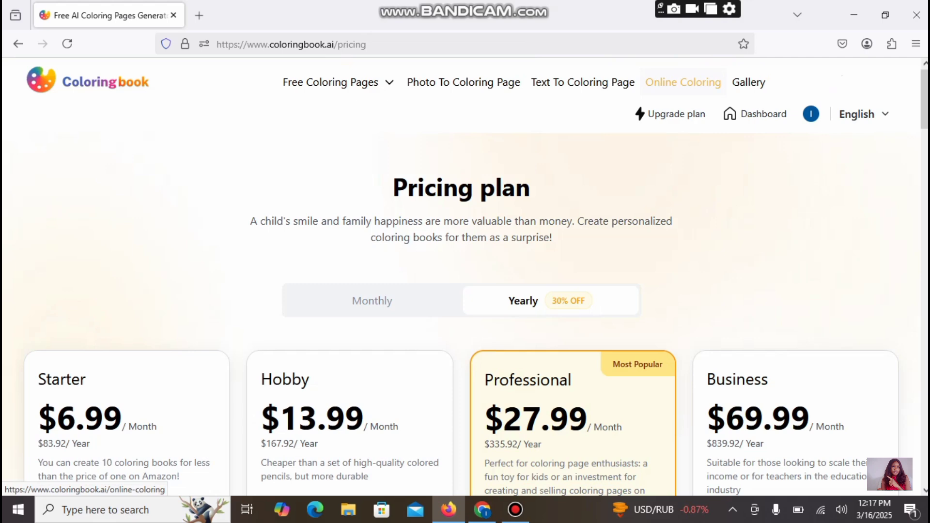
pyautogui.scroll(-3, 465, 290)
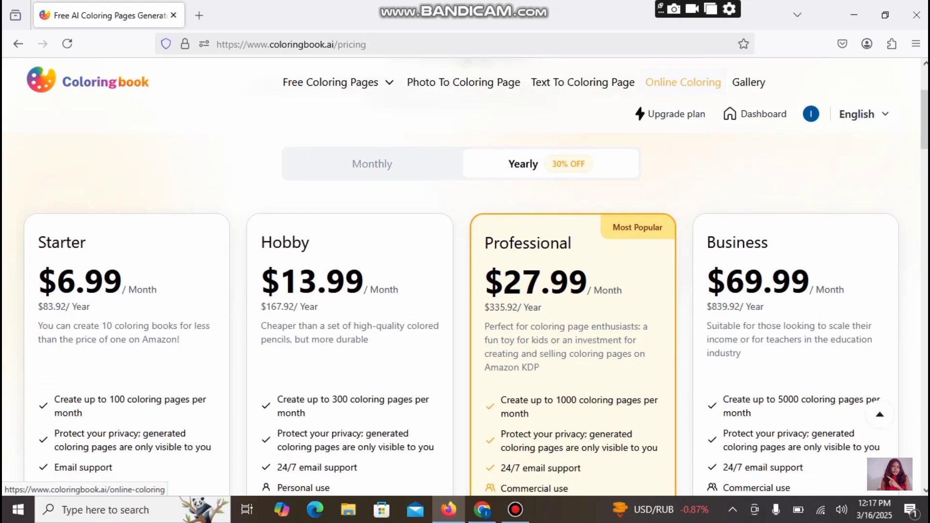
pyautogui.scroll(2, 465, 291)
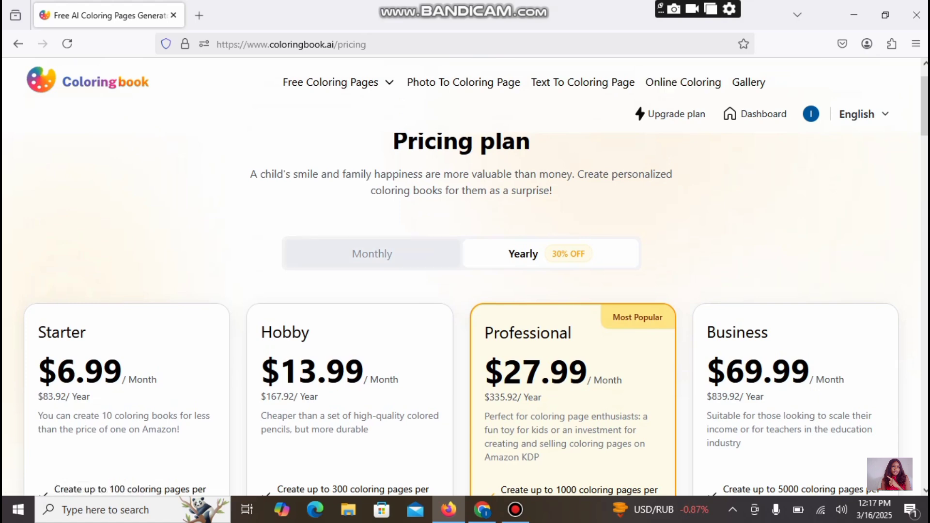
pyautogui.click(372, 254)
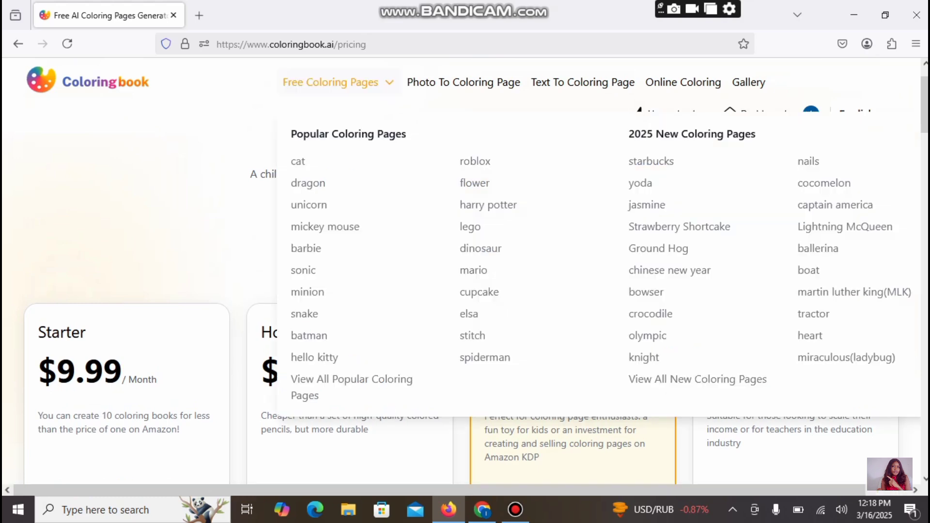
pyautogui.click(330, 82)
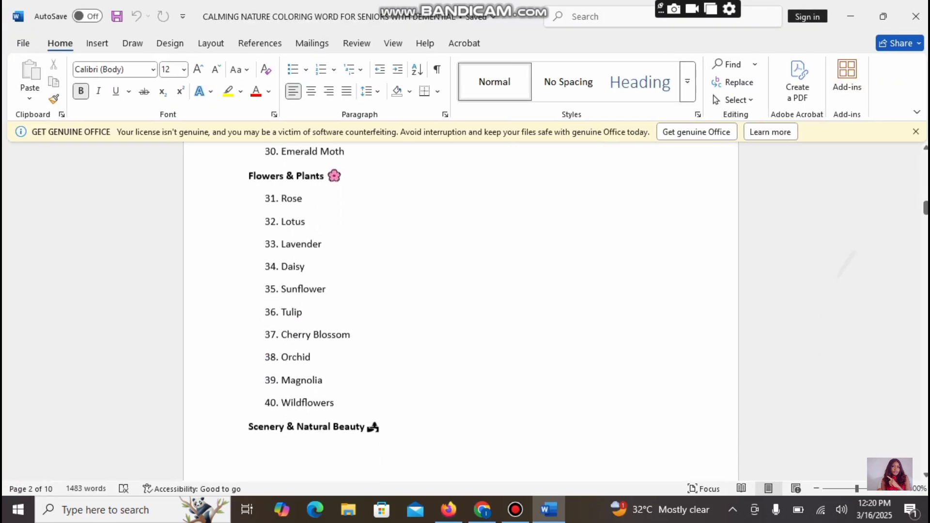
# Copy the flower names from Lotus to Wildflowers in the Word document's Flowers & Plants list.
pyautogui.scroll(-2, 460, 310)
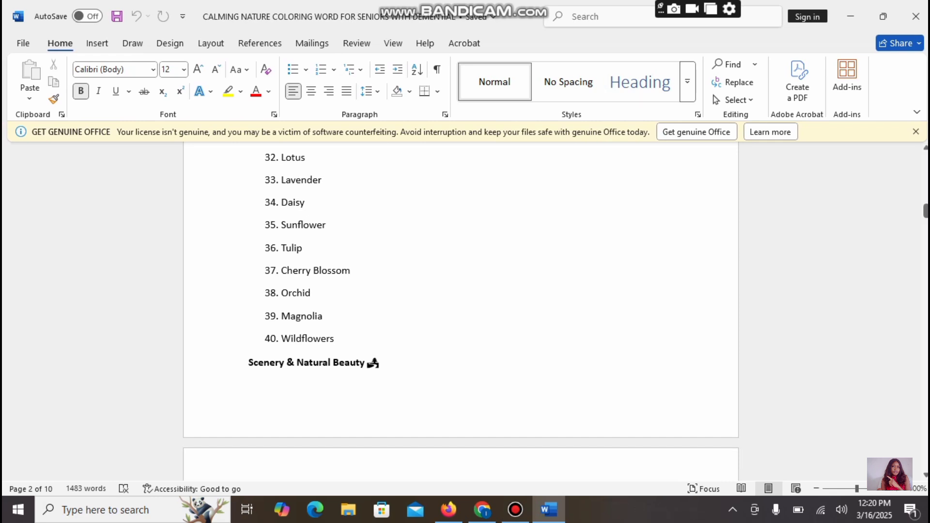
pyautogui.moveTo(272, 158); pyautogui.dragTo(321, 159)
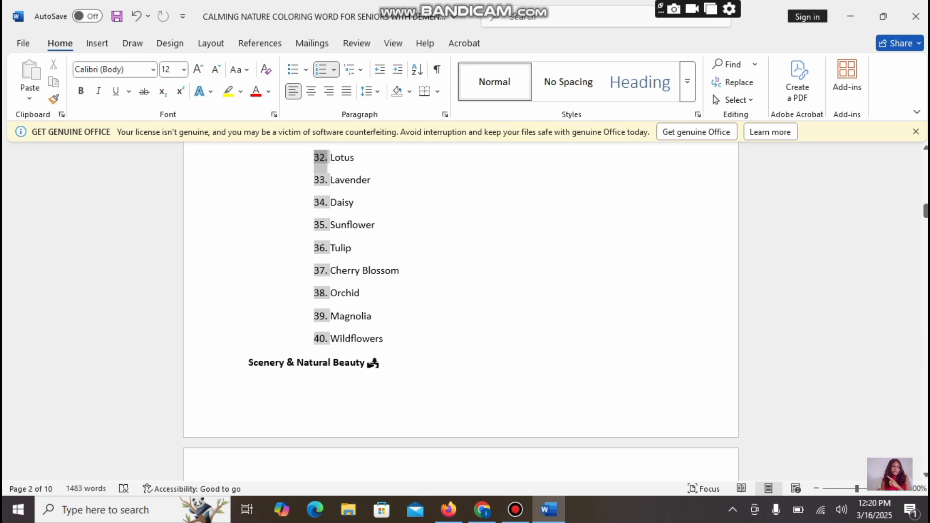
pyautogui.click(376, 224)
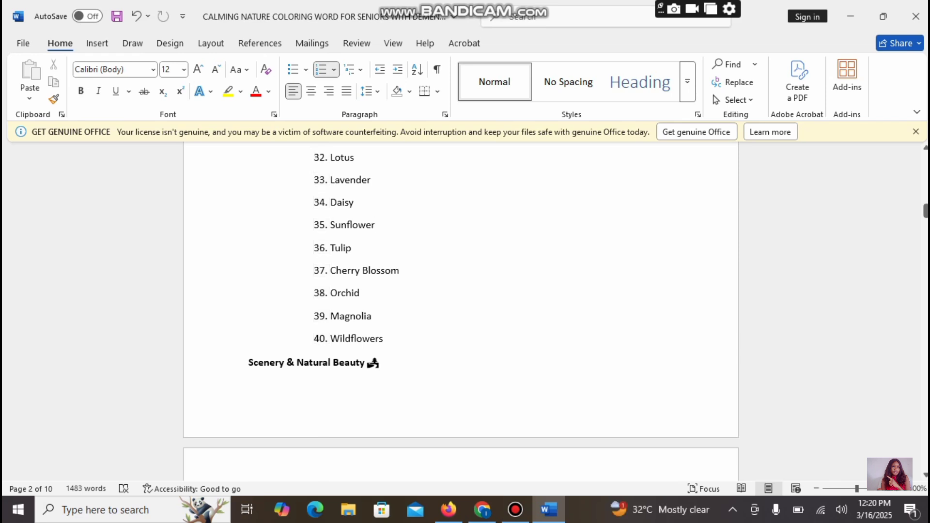
pyautogui.moveTo(331, 158); pyautogui.dragTo(387, 339)
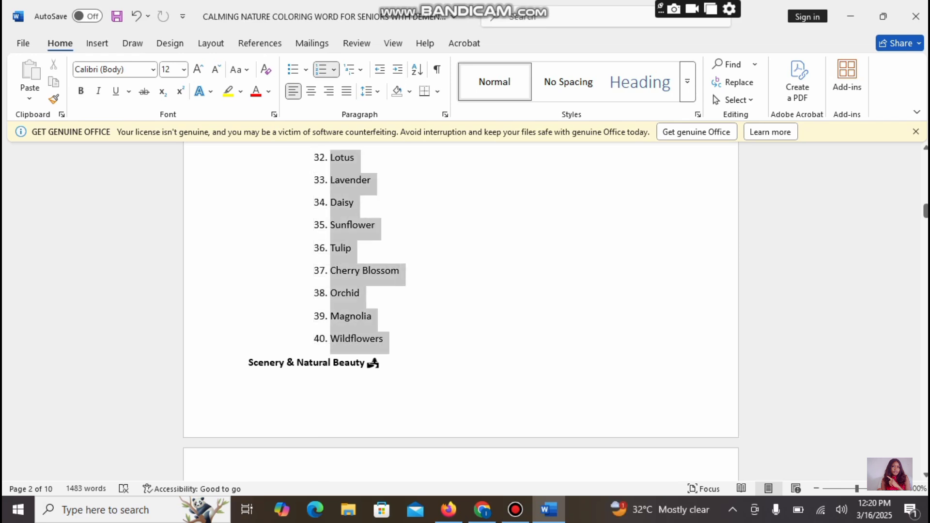
pyautogui.hotkey('ctrl', 'c')
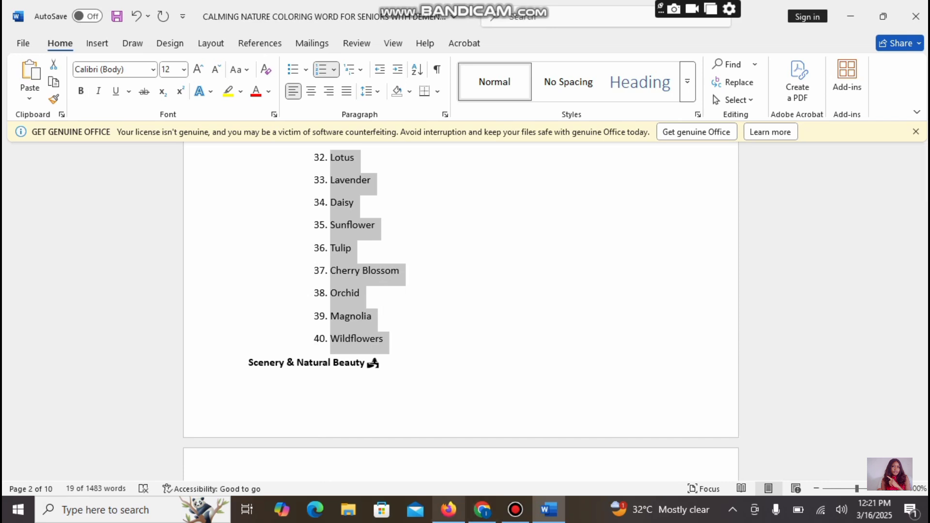
# Switch to Coloringbook.ai in Firefox and paste the copied flower list as the prompt for Text to Coloring Pages.
pyautogui.moveTo(449, 510)
pyautogui.click(450, 445)
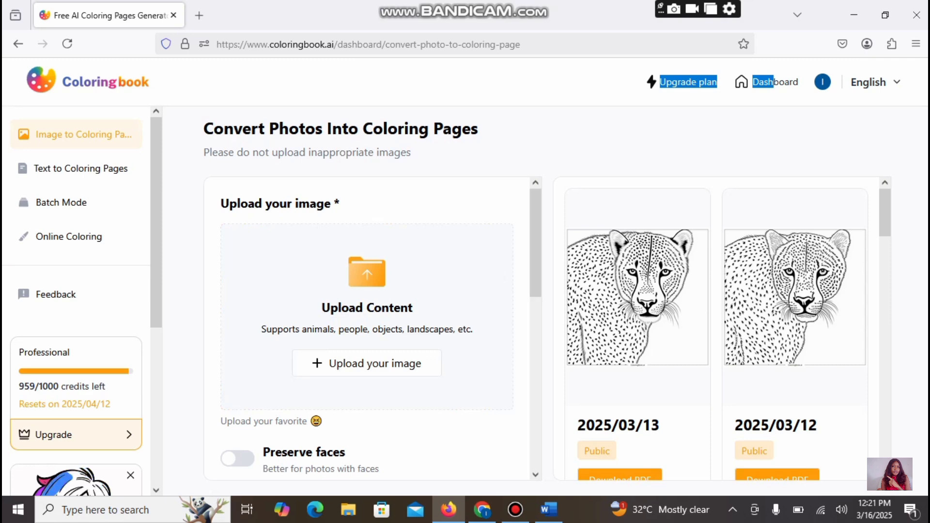
pyautogui.scroll(-3, 368, 329)
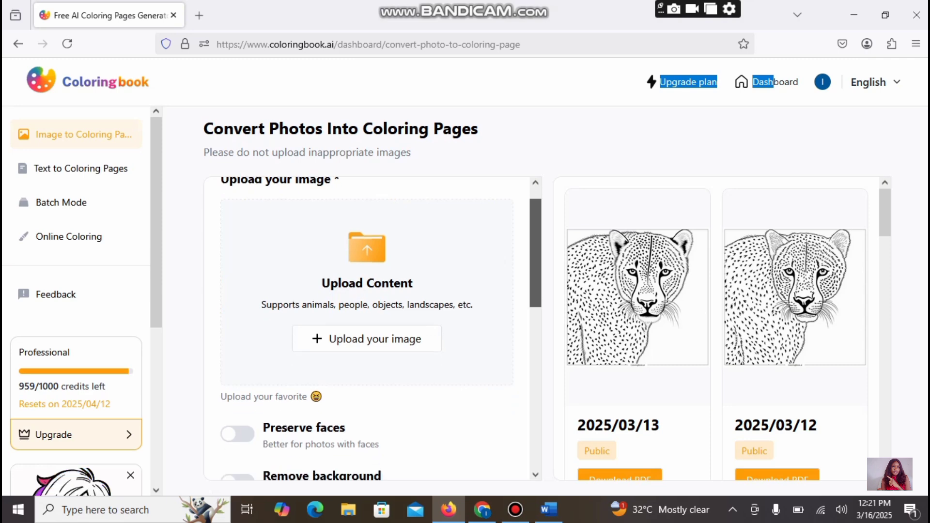
pyautogui.scroll(2, 368, 329)
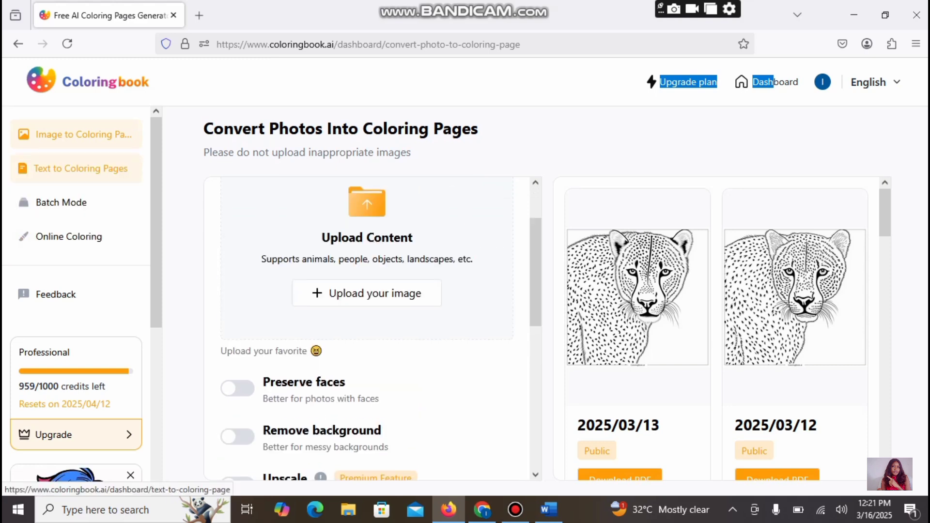
pyautogui.click(80, 168)
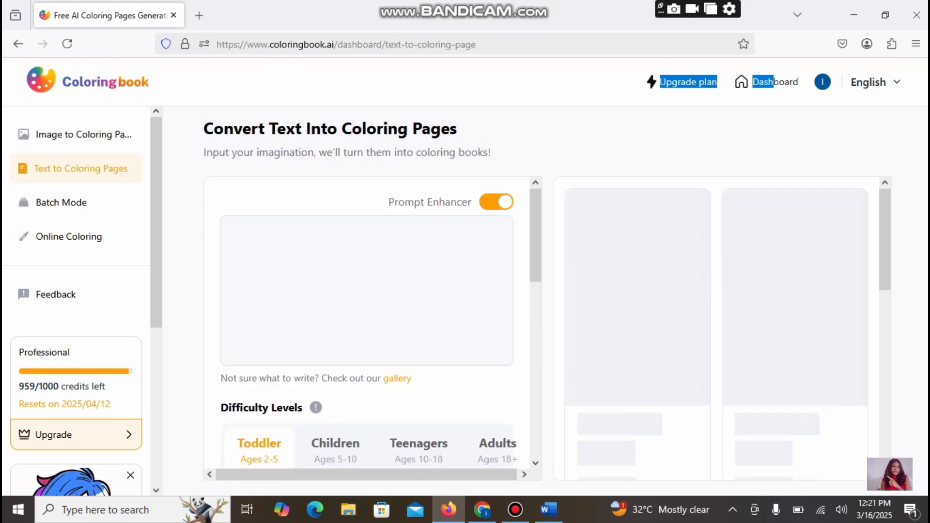
pyautogui.click(231, 233)
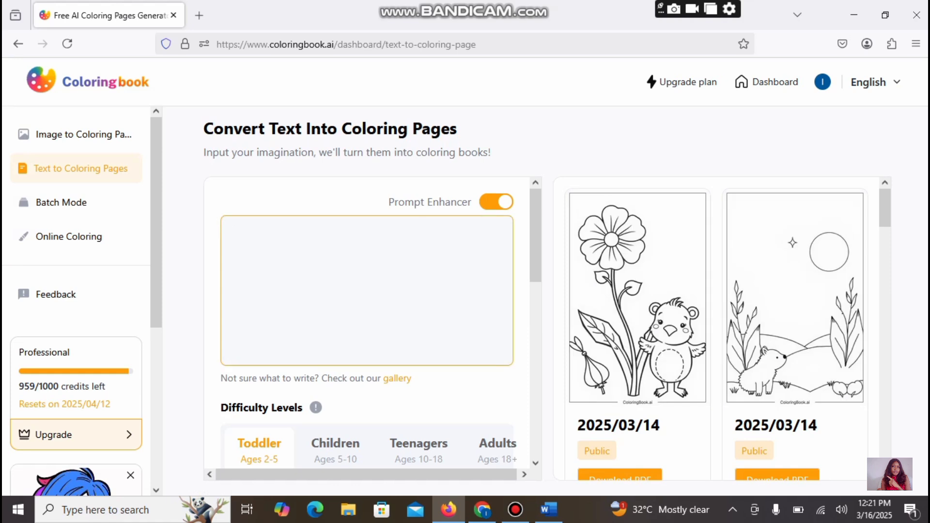
pyautogui.hotkey('ctrl', 'v')
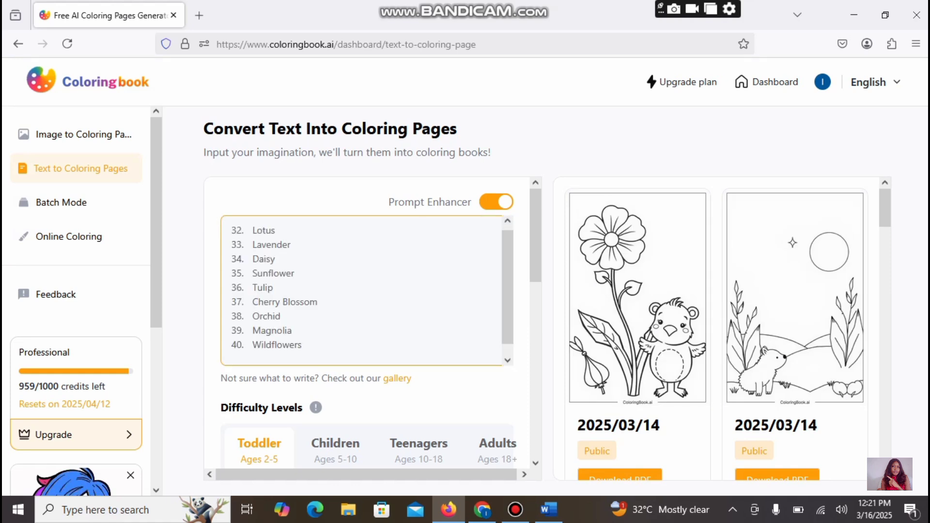
# Set the batch count to 1 and generate the coloring page from the flower prompt.
pyautogui.scroll(-4, 369, 324)
pyautogui.scroll(-5, 368, 325)
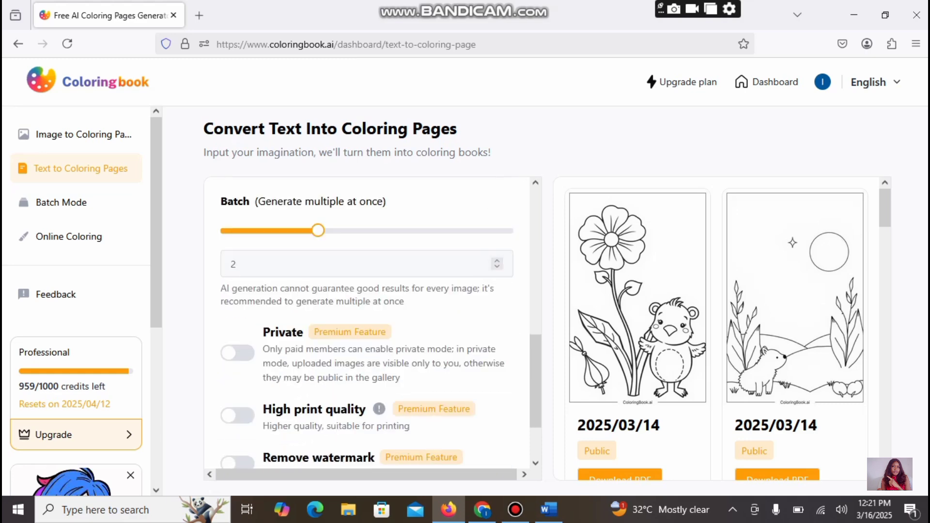
pyautogui.click(497, 267)
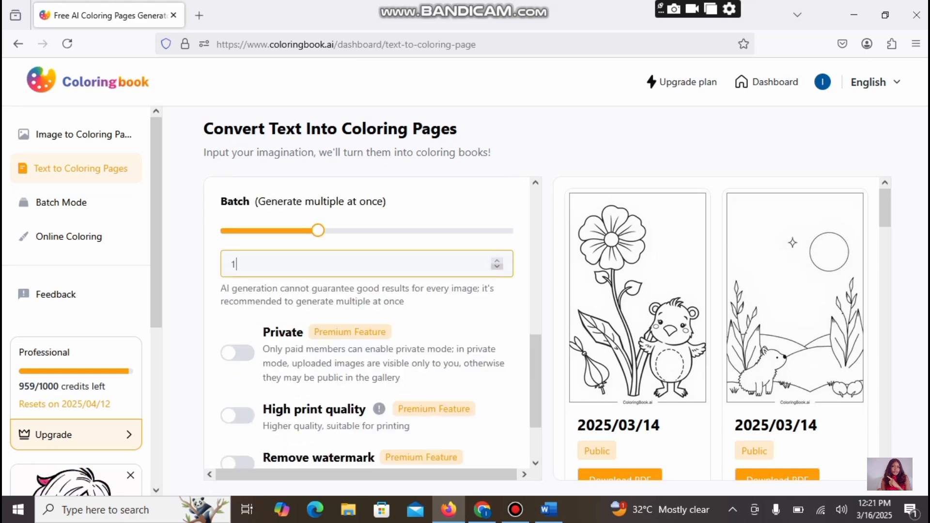
pyautogui.scroll(-3, 717, 329)
pyautogui.scroll(-2, 367, 329)
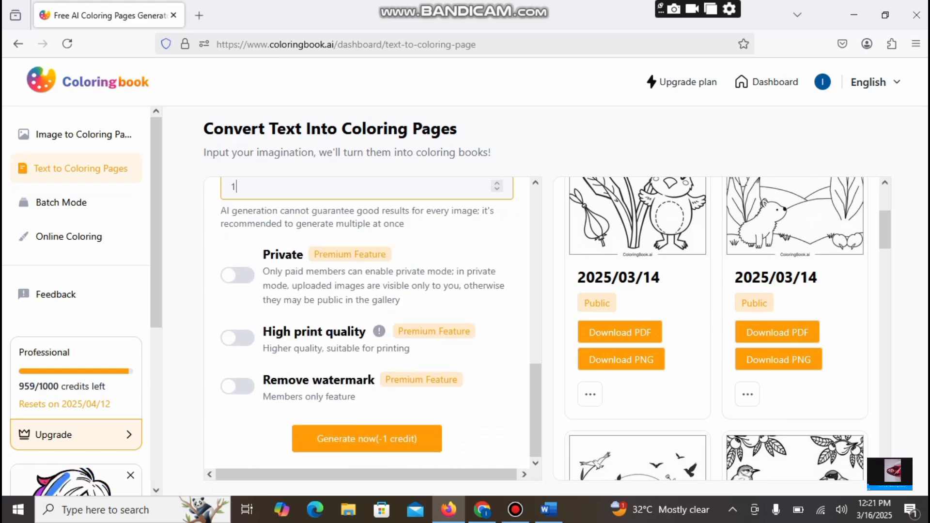
pyautogui.click(366, 438)
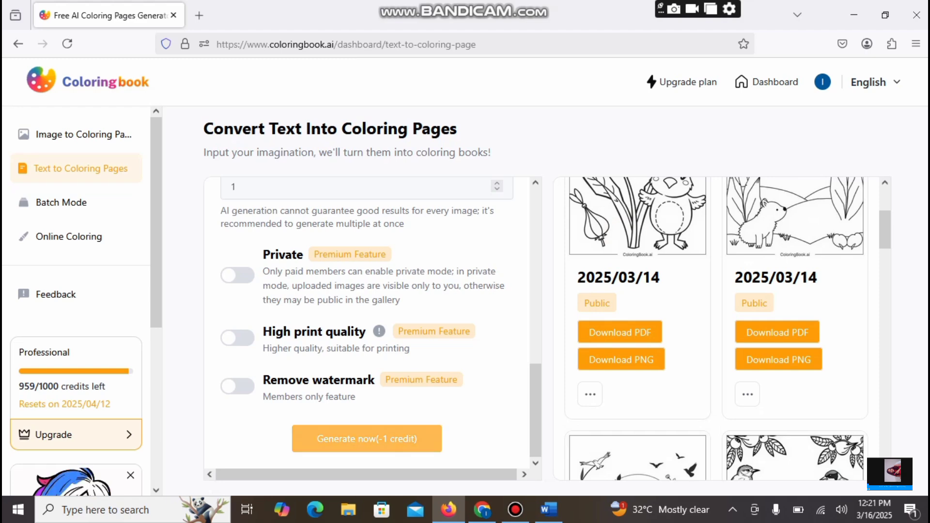
pyautogui.click(367, 439)
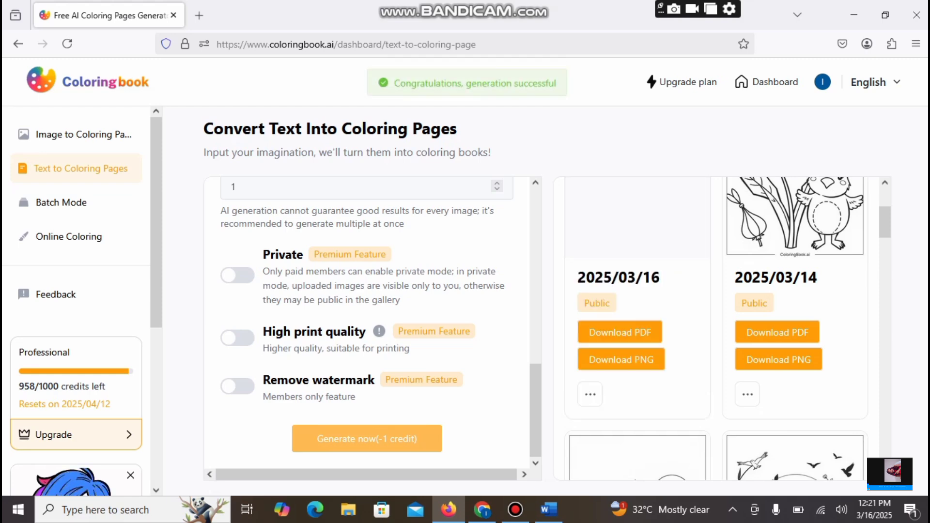
# Download the two decorative nature, bird and animal pages dated 2025/03/14 from the generated pages as PDFs.
pyautogui.scroll(3, 717, 329)
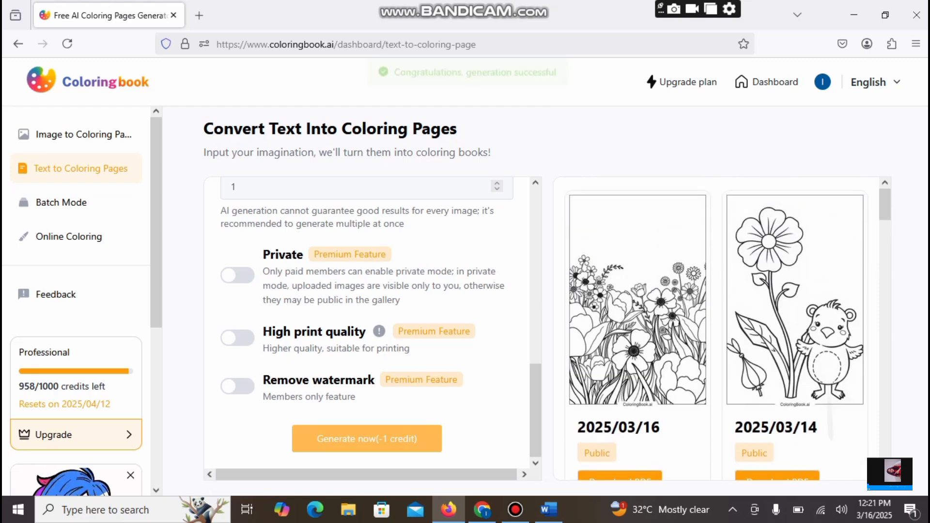
pyautogui.scroll(-6, 717, 329)
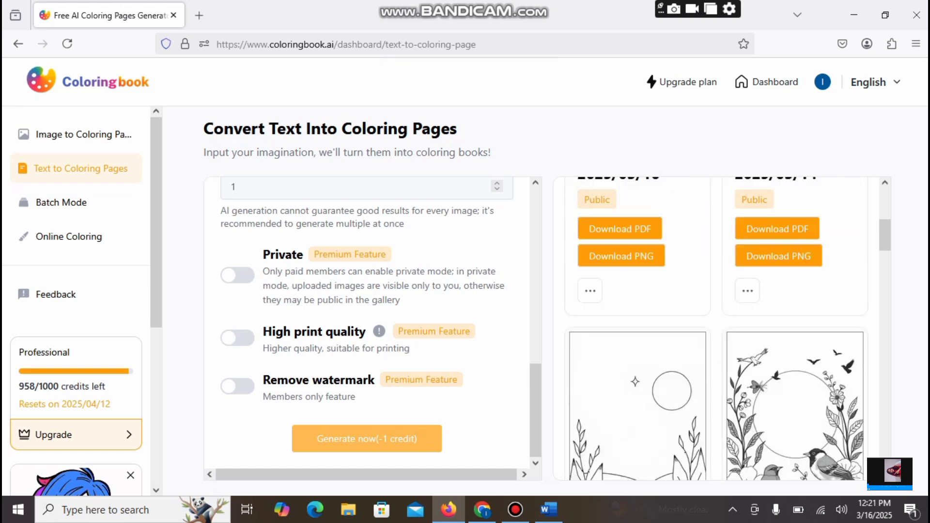
pyautogui.scroll(-5, 717, 330)
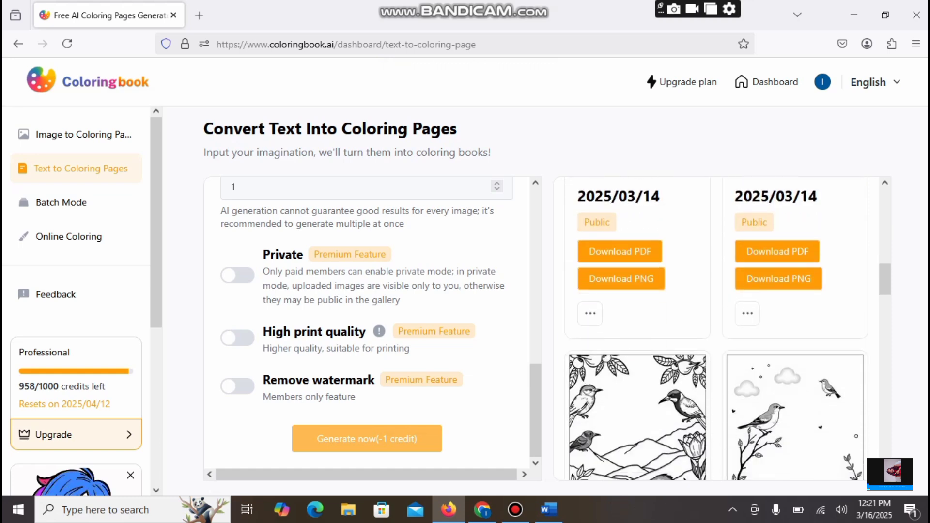
pyautogui.scroll(-3, 717, 329)
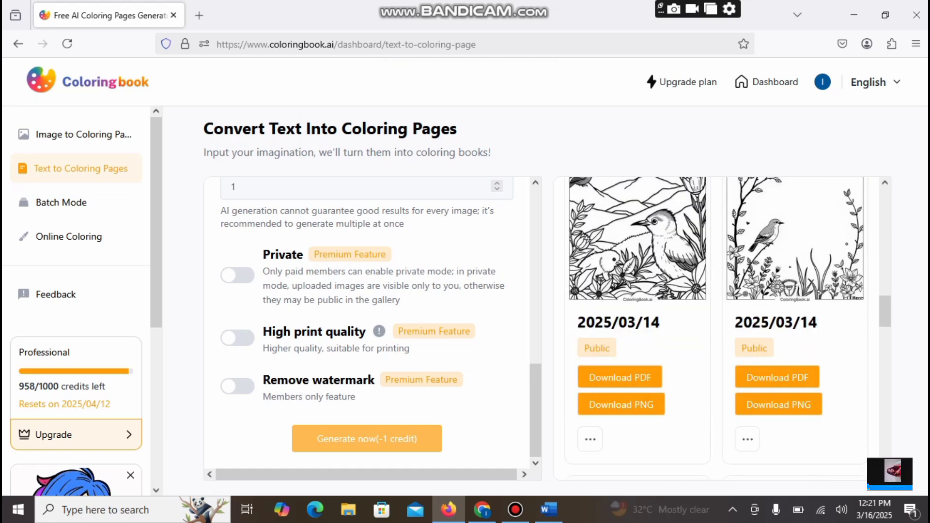
pyautogui.scroll(-2, 717, 329)
pyautogui.scroll(1, 716, 329)
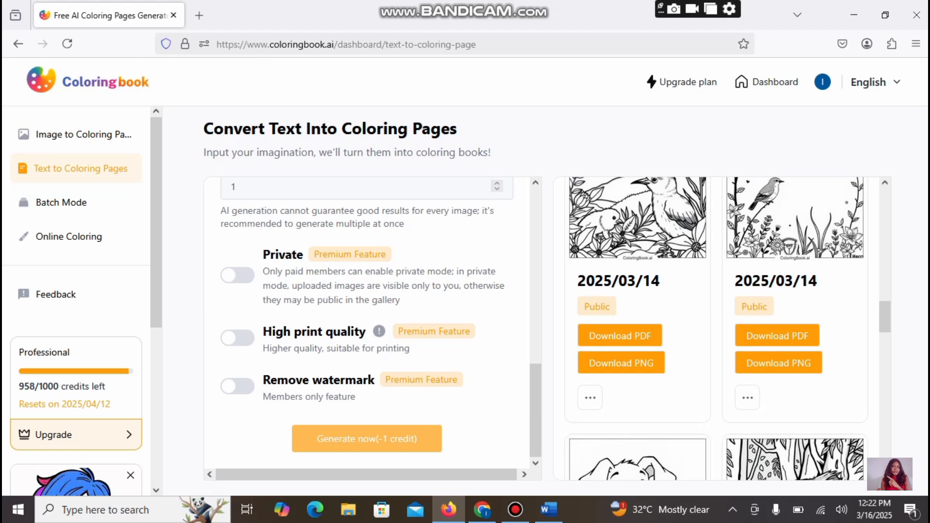
pyautogui.click(777, 335)
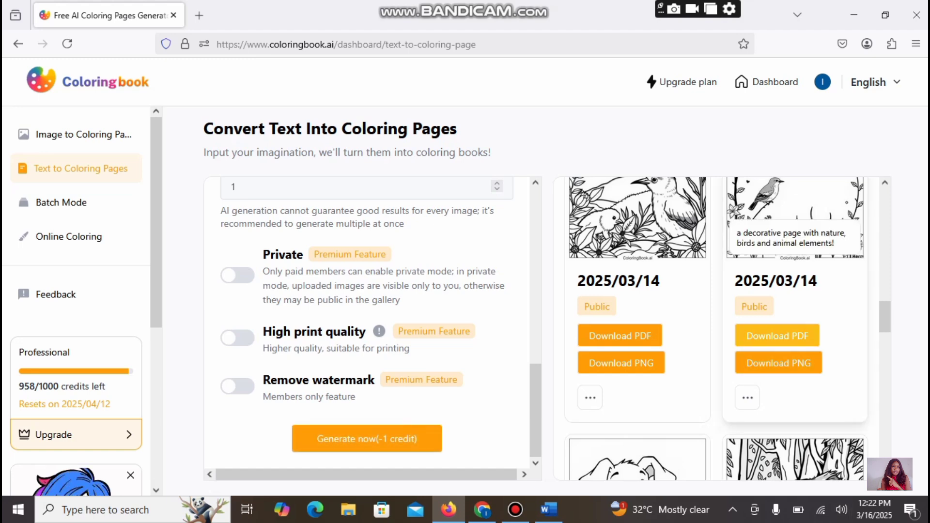
pyautogui.click(619, 335)
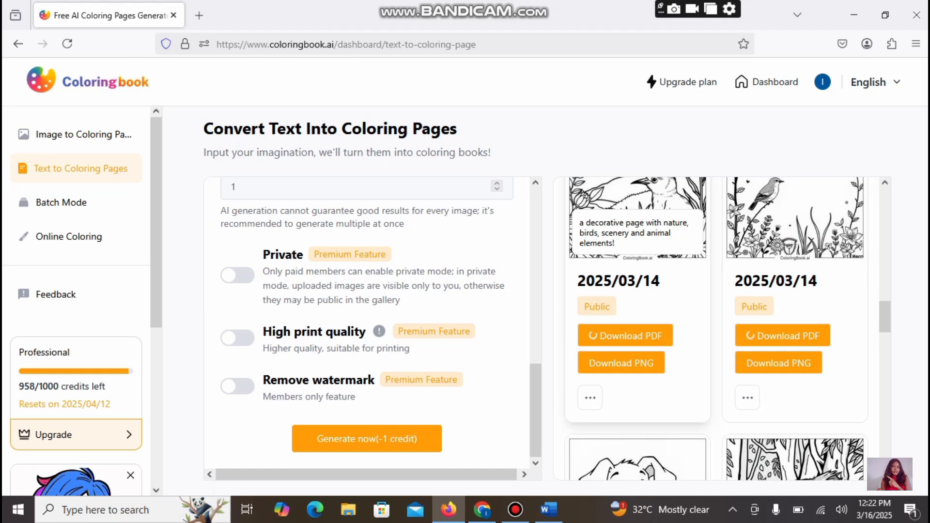
pyautogui.scroll(-4, 637, 300)
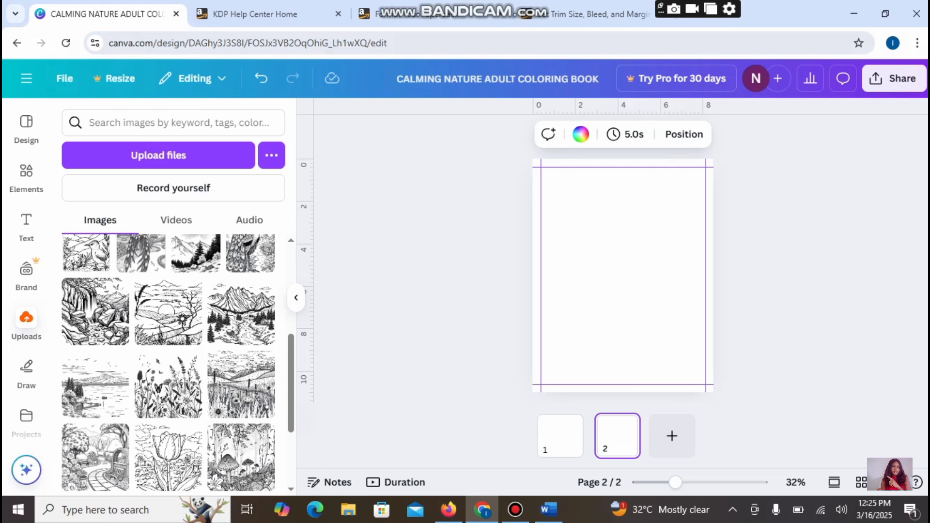
# Open the guide to setting book size and margins from KDP's Format Your Paperback help page in Chrome.
pyautogui.click(270, 14)
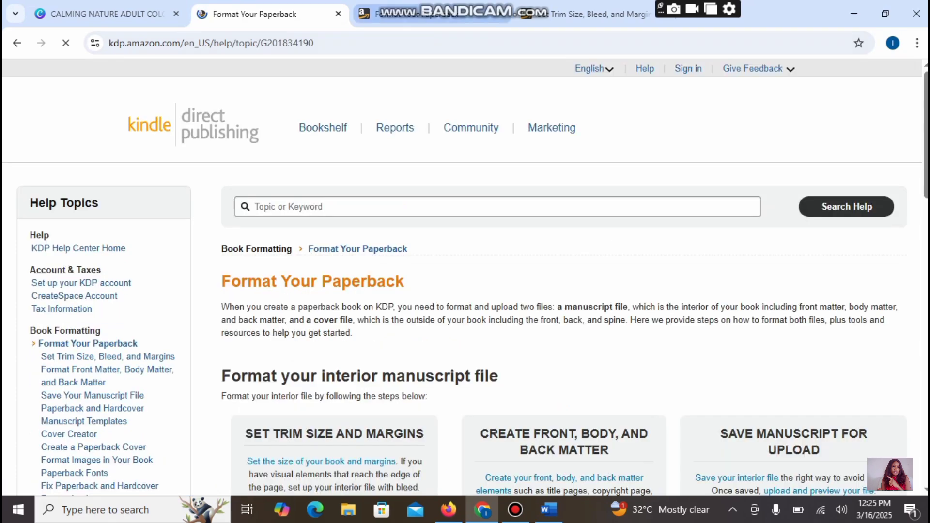
pyautogui.click(431, 14)
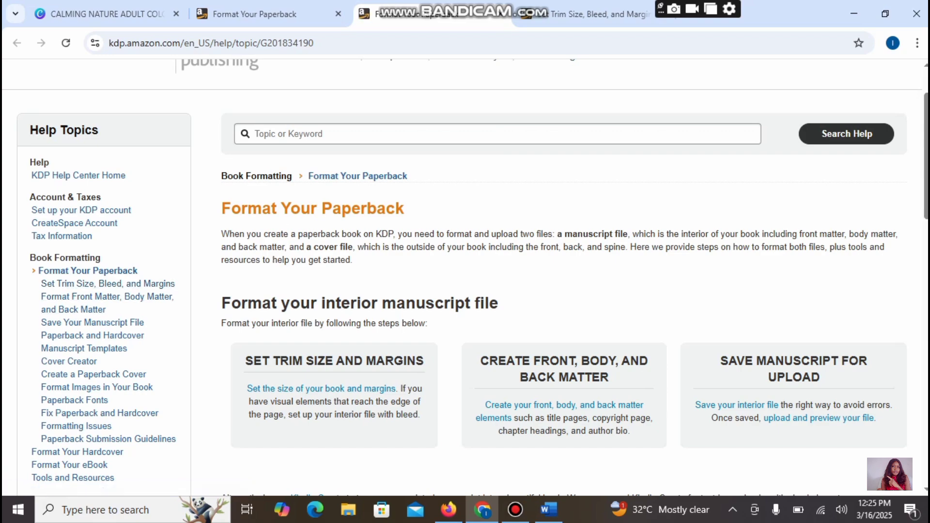
pyautogui.scroll(-5, 485, 276)
pyautogui.scroll(3, 485, 276)
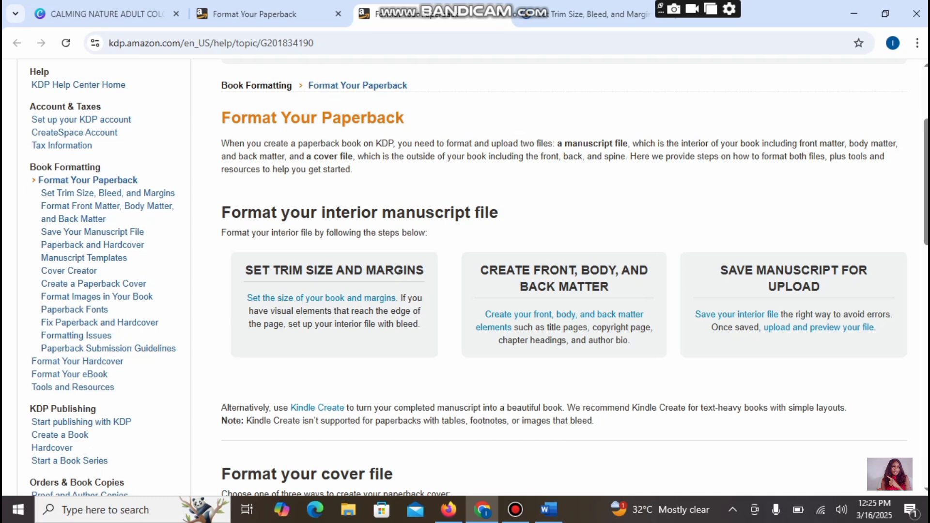
pyautogui.click(321, 298)
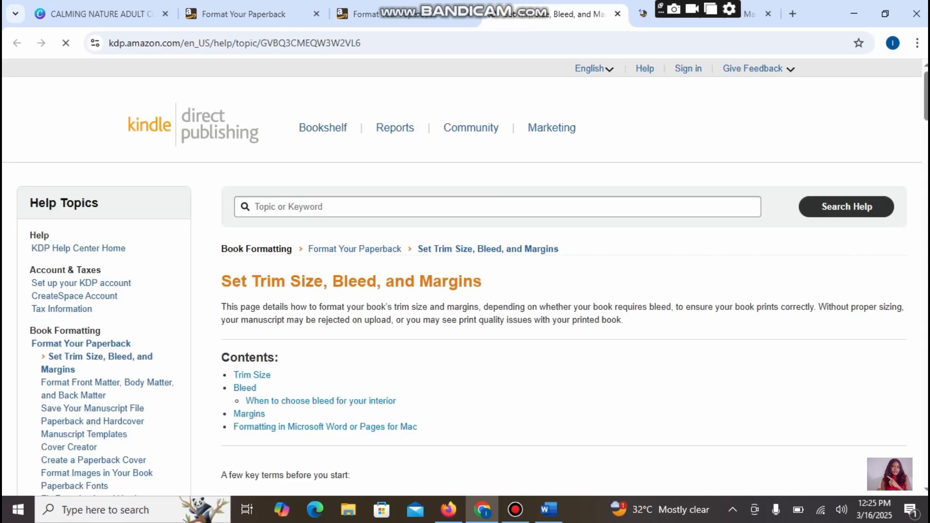
# Review KDP's guidance on trim size, bleed and minimum margins by page count in the Set Trim Size, Bleed, and Margins guide.
pyautogui.scroll(-15, 562, 278)
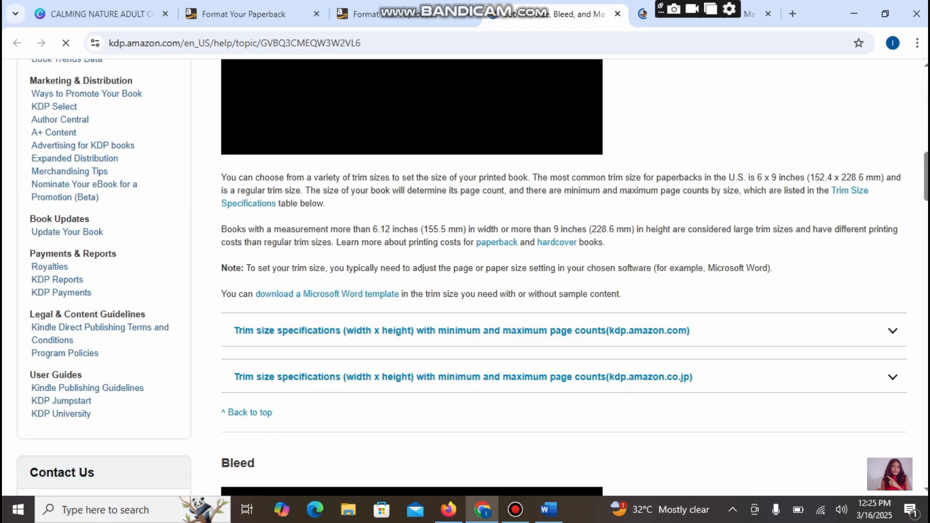
pyautogui.scroll(-10, 562, 278)
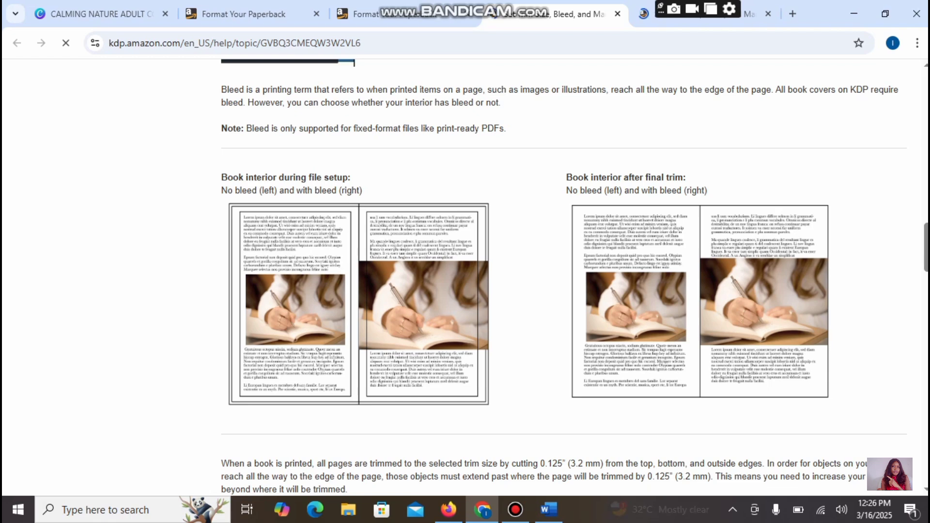
pyautogui.moveTo(221, 175); pyautogui.dragTo(490, 310)
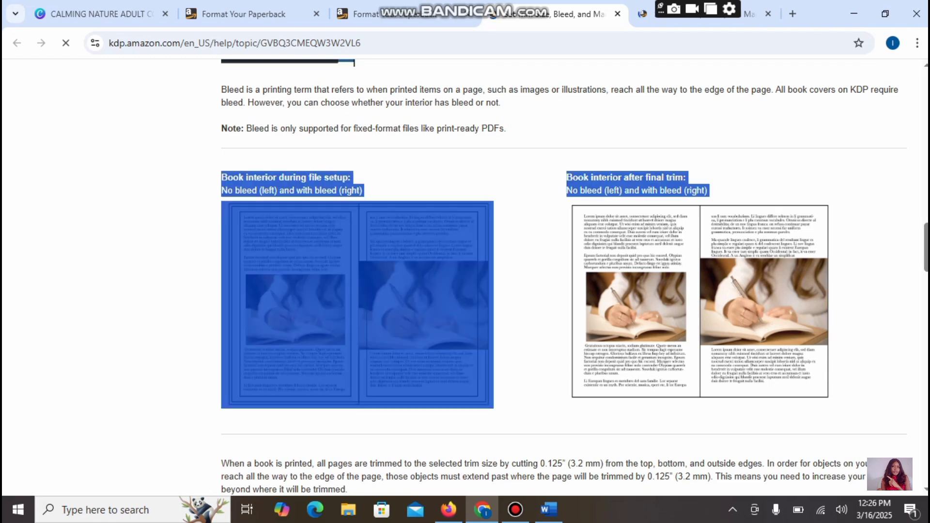
pyautogui.click(523, 310)
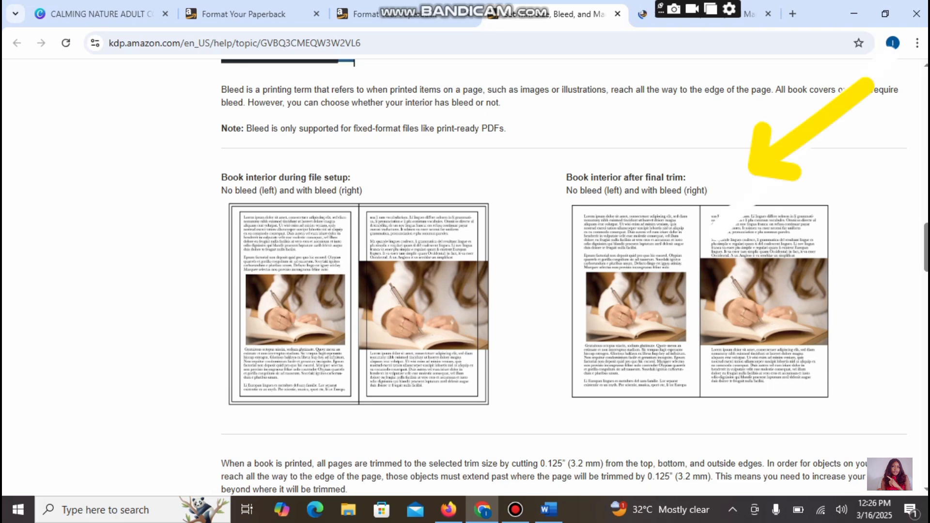
pyautogui.scroll(-10, 564, 276)
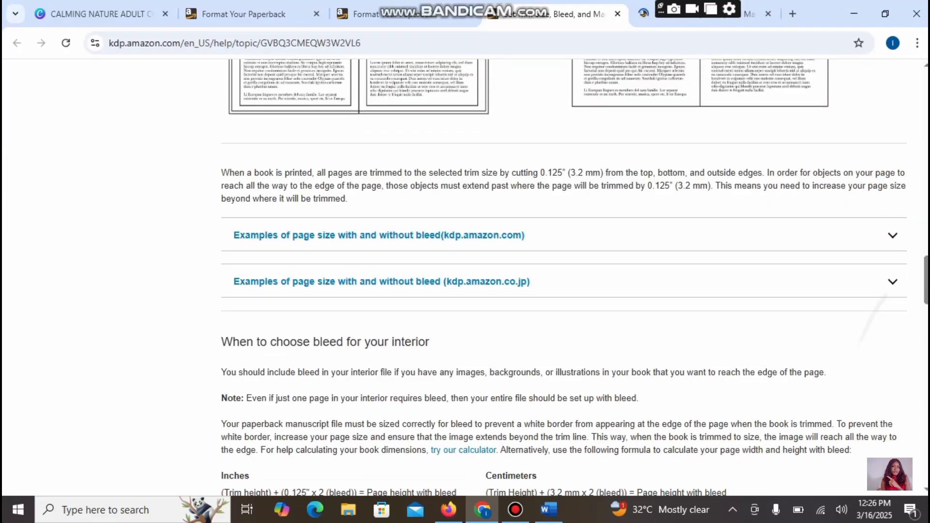
pyautogui.scroll(-15, 564, 276)
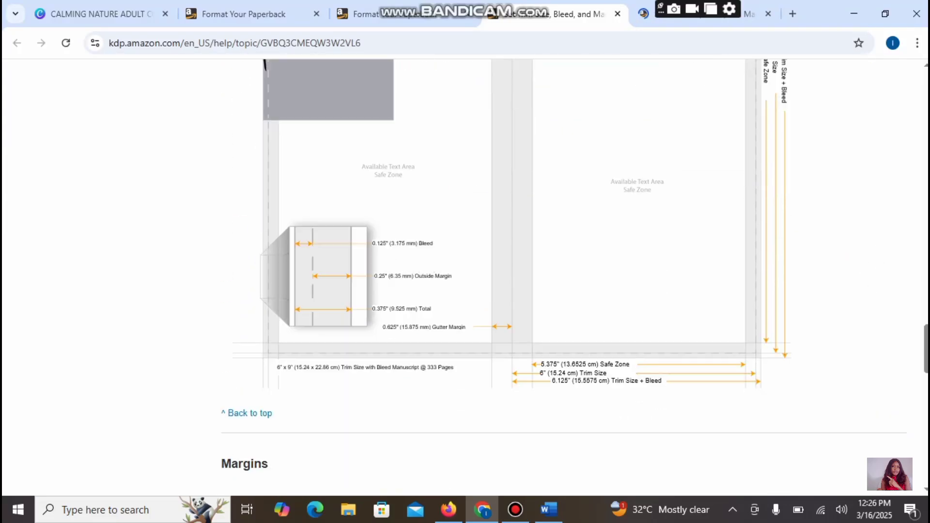
pyautogui.scroll(-10, 563, 276)
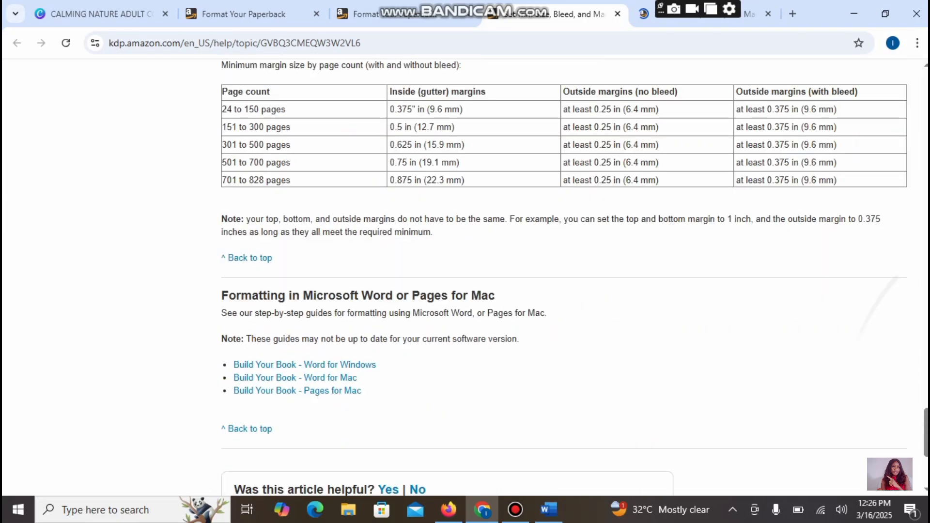
pyautogui.scroll(15, 564, 276)
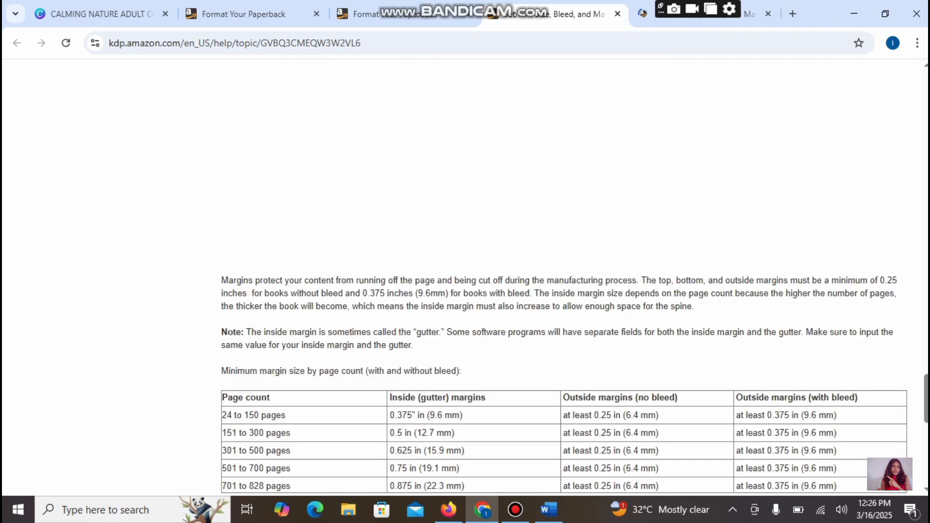
pyautogui.scroll(15, 564, 276)
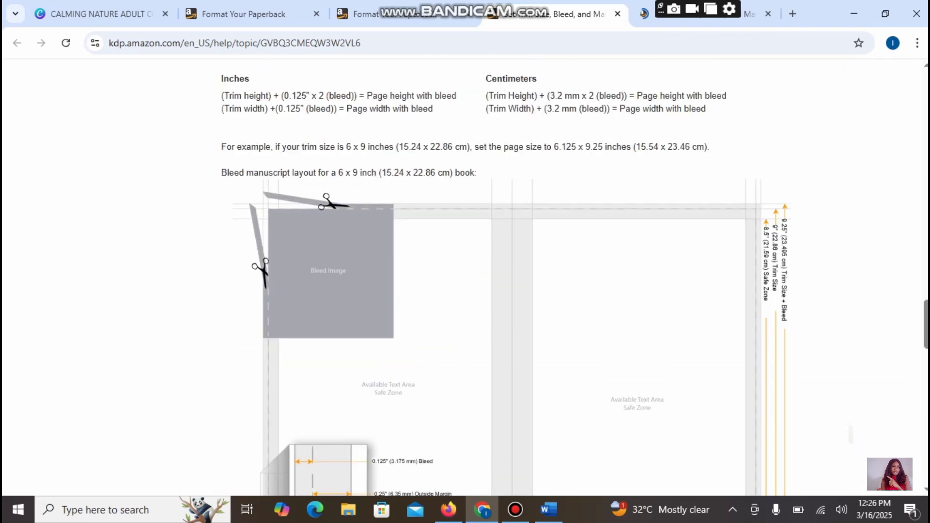
pyautogui.scroll(1, 564, 276)
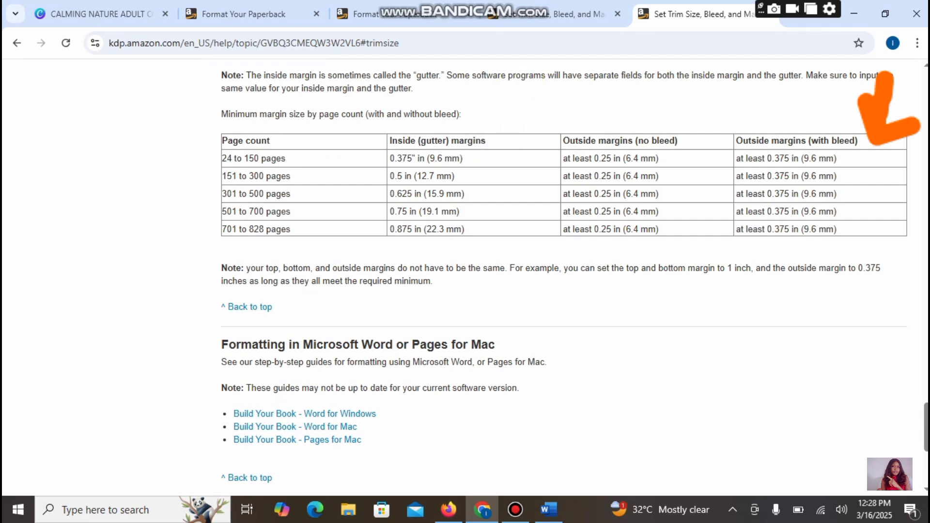
pyautogui.scroll(-4, 574, 276)
pyautogui.scroll(15, 574, 276)
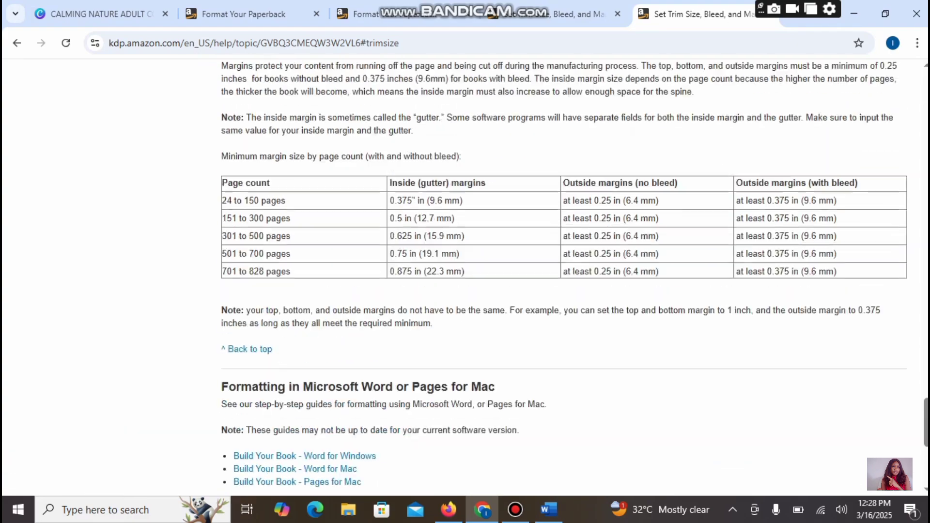
pyautogui.scroll(15, 264, 67)
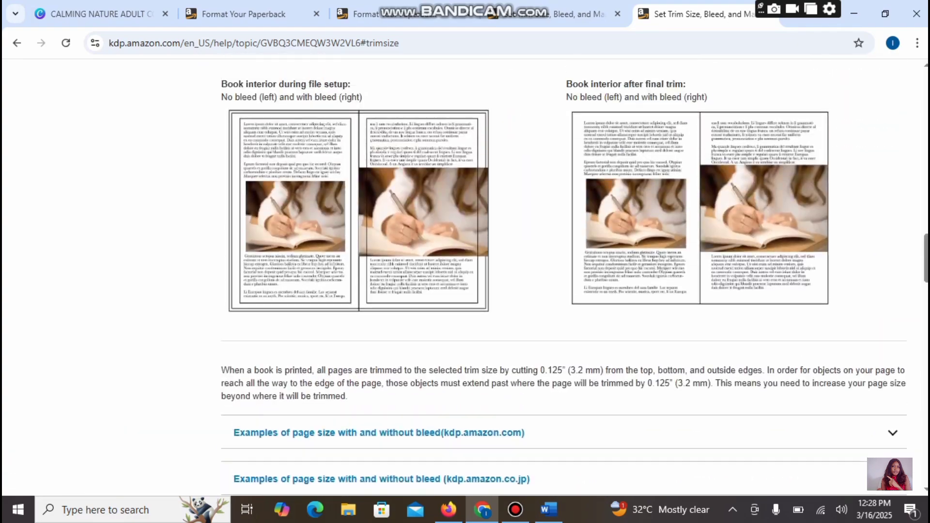
pyautogui.scroll(15, 348, 389)
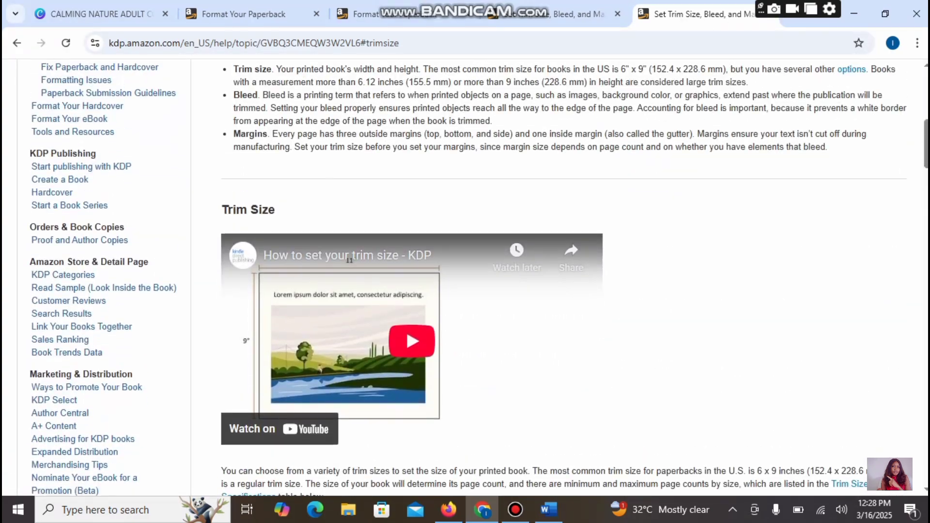
pyautogui.scroll(3, 564, 276)
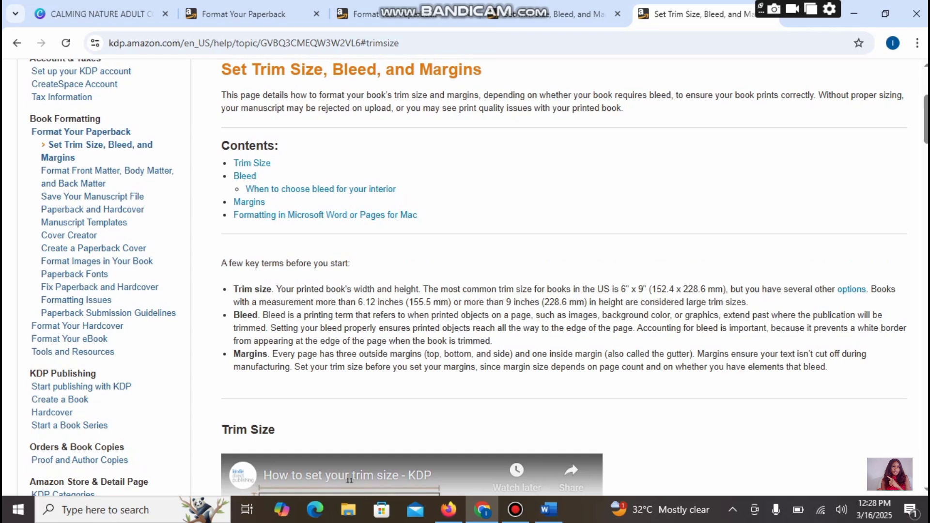
# Switch to Canva and start a custom-size design, entering 8.5 by 11 and choosing inches as the unit.
pyautogui.click(101, 14)
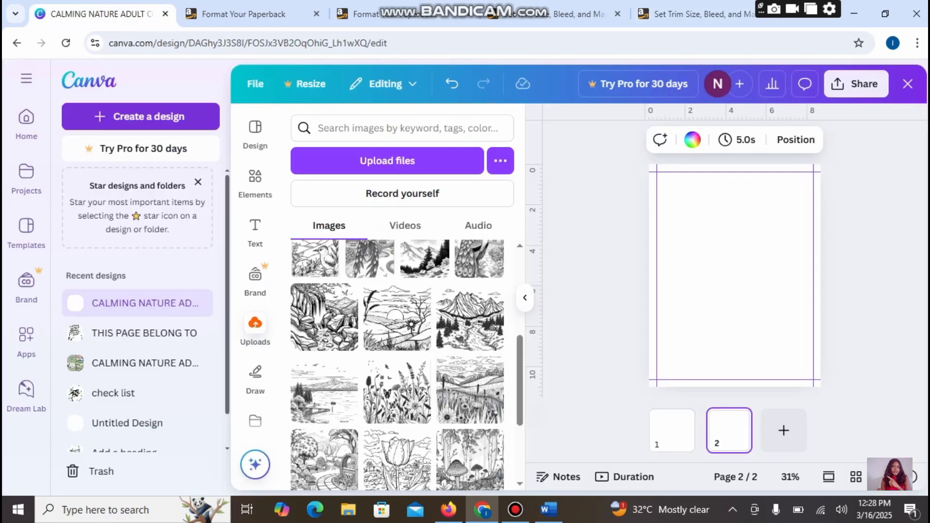
pyautogui.click(141, 116)
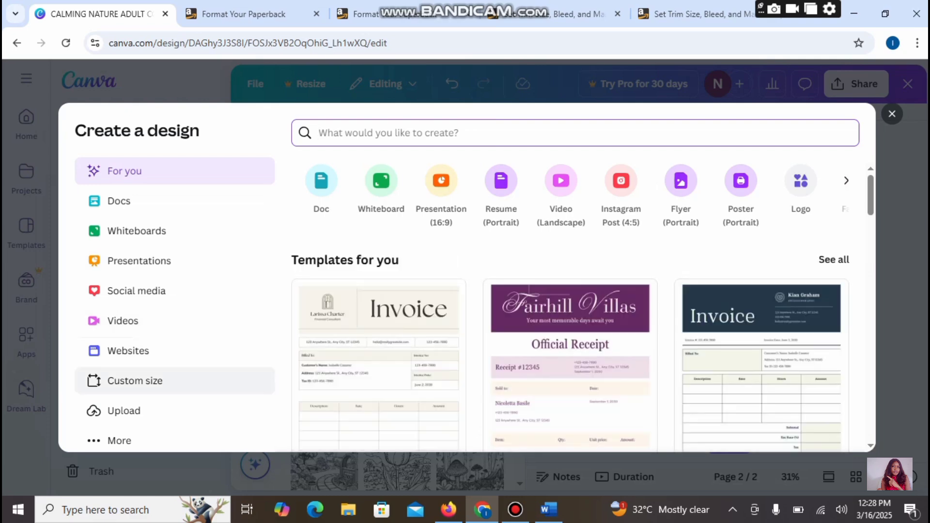
pyautogui.click(135, 381)
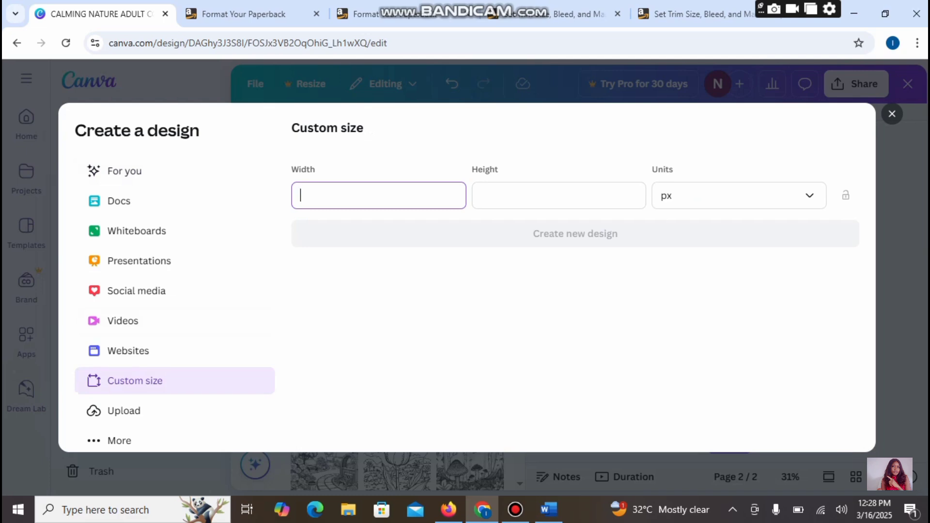
pyautogui.write('8.5')
pyautogui.press('Tab')
pyautogui.write('11')
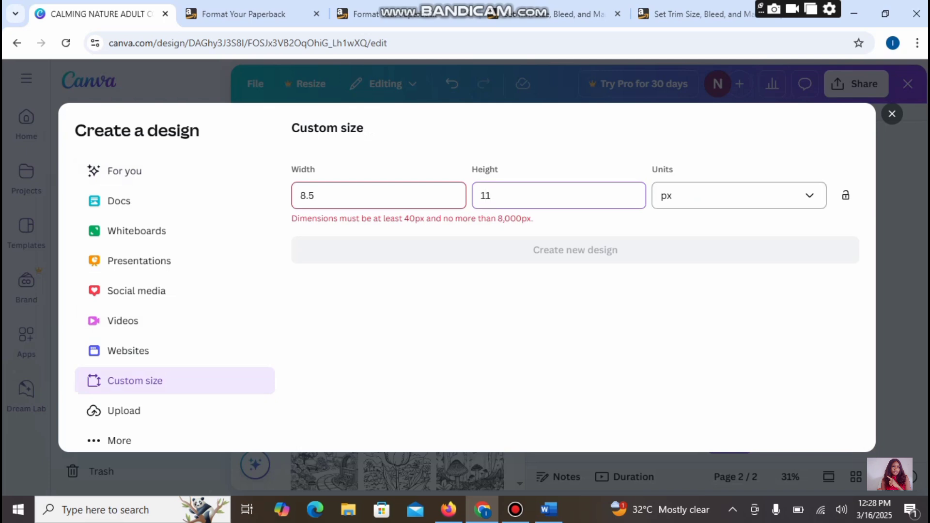
pyautogui.click(739, 196)
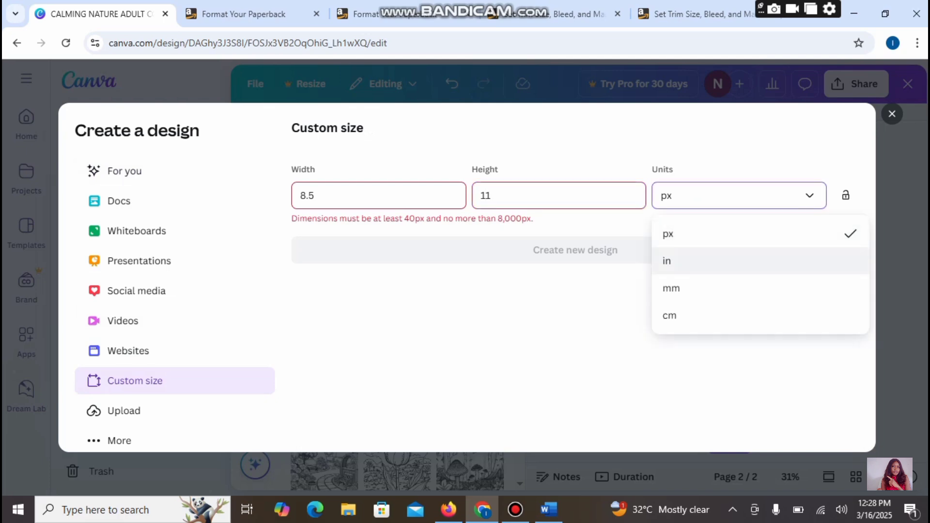
pyautogui.click(678, 261)
# Re-enter the custom size as 8.5 in wide by 11 in high and create the new design.
pyautogui.click(329, 195)
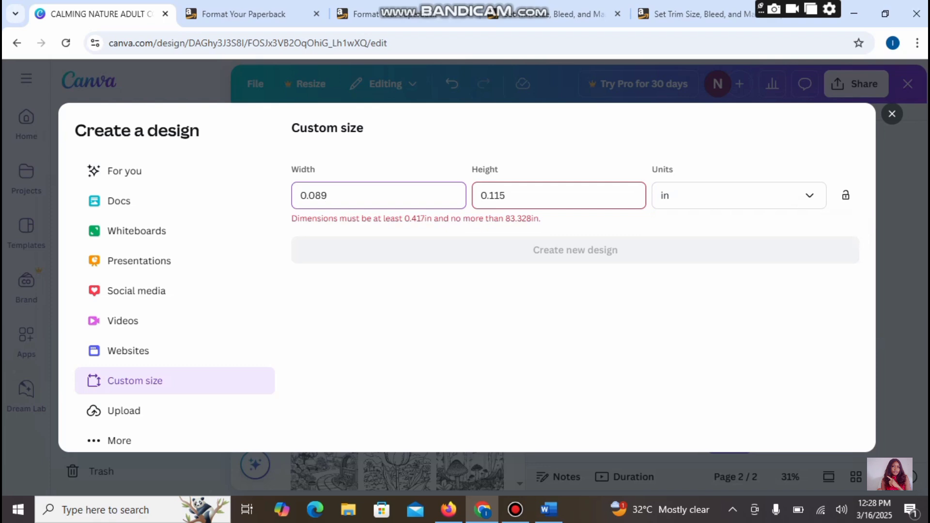
pyautogui.press('BackSpace')
pyautogui.press('BackSpace')
pyautogui.press('BackSpace')
pyautogui.press('BackSpace')
pyautogui.press('BackSpace')
pyautogui.write('8.5')
pyautogui.click(507, 196)
pyautogui.press('BackSpace')
pyautogui.press('BackSpace')
pyautogui.press('BackSpace')
pyautogui.press('BackSpace')
pyautogui.press('BackSpace')
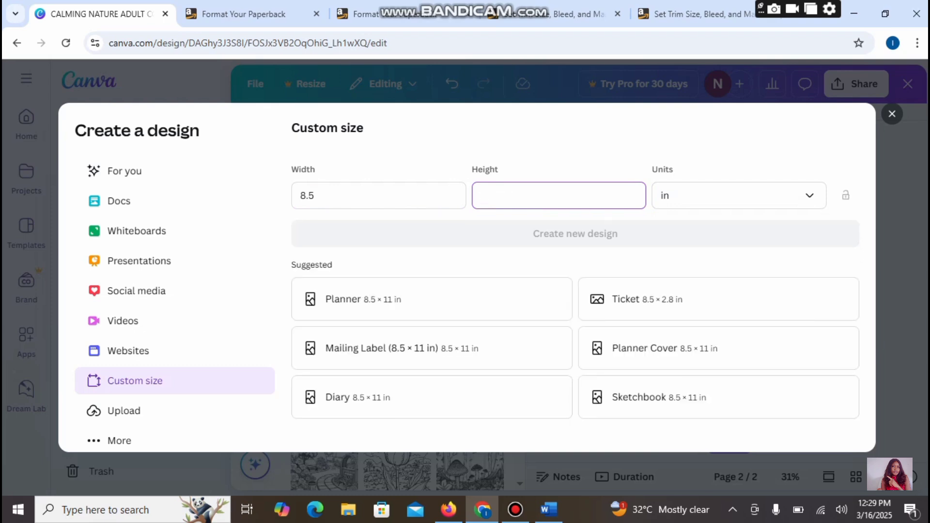
pyautogui.write('11')
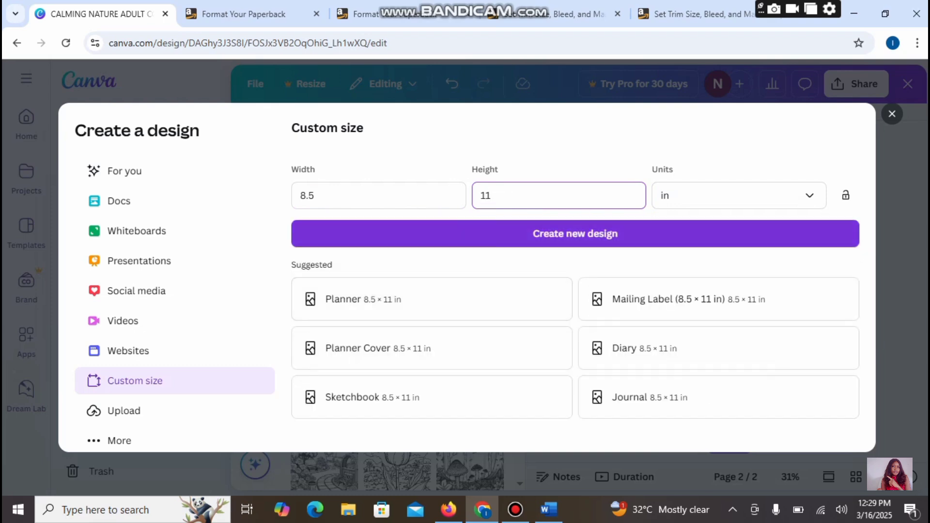
pyautogui.press('Return')
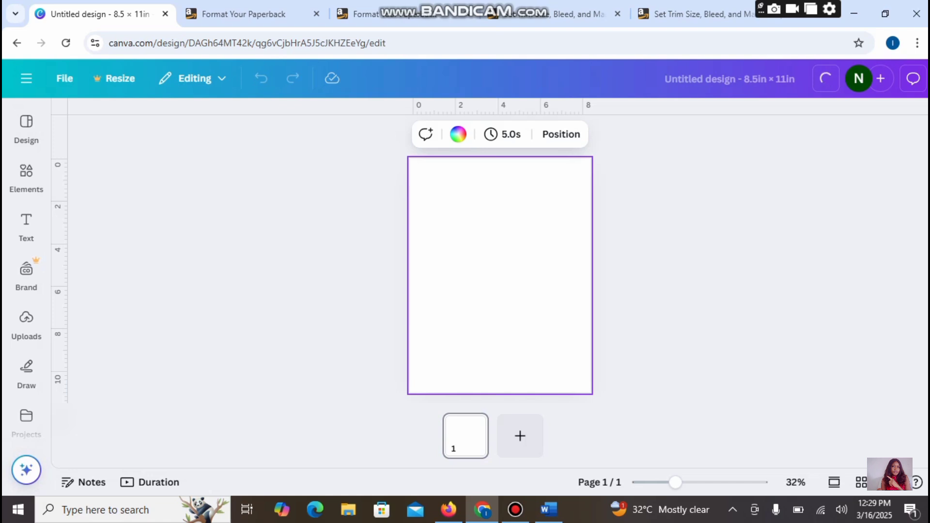
# Place a vertical guide at about 0.385 in, just inside the page's left edge.
pyautogui.moveTo(60, 257); pyautogui.dragTo(420, 257)
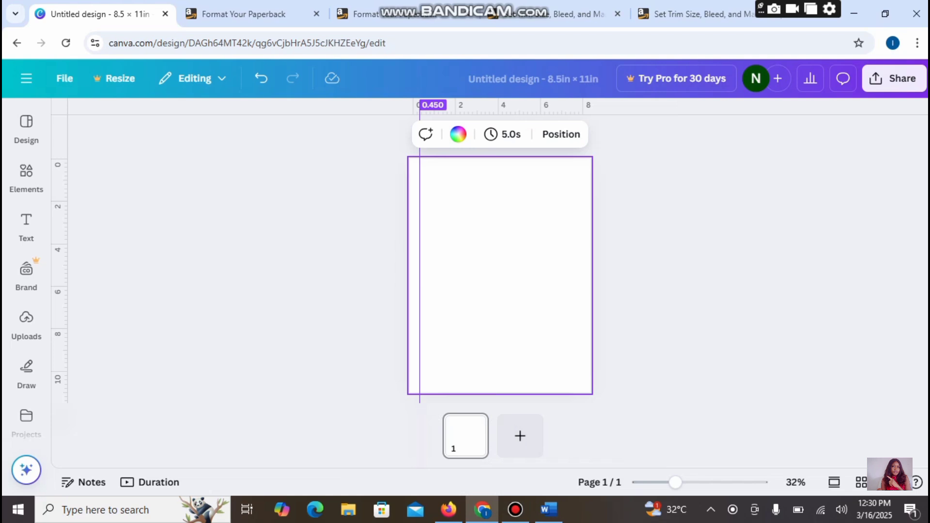
pyautogui.moveTo(419, 275)
pyautogui.mouseDown()
pyautogui.moveTo(428, 275)
pyautogui.moveTo(418, 275)
pyautogui.mouseUp()
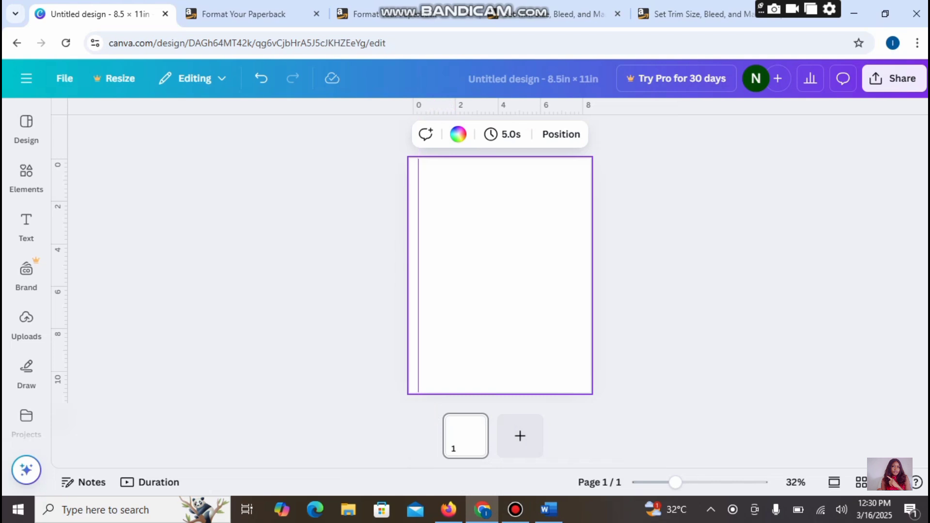
pyautogui.press('Escape')
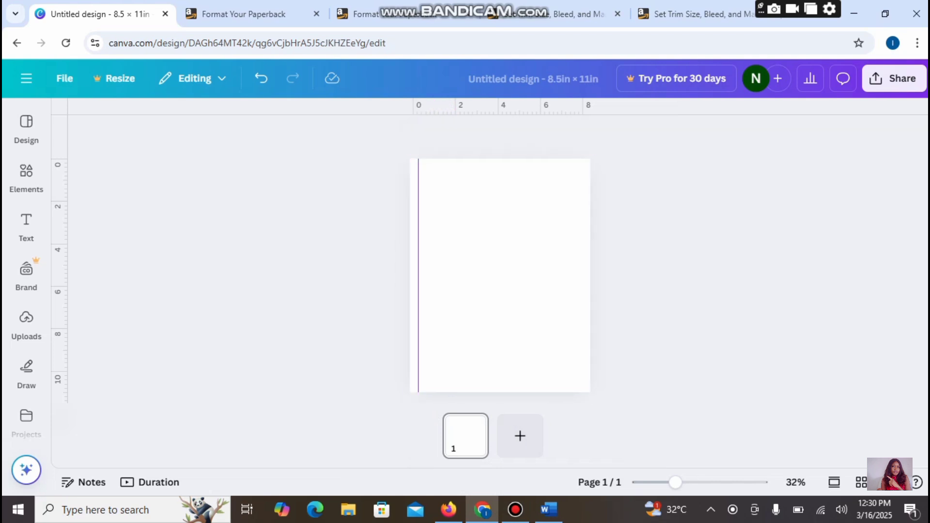
# Find elements tagged square and add the plain Square shape to the page.
pyautogui.click(26, 177)
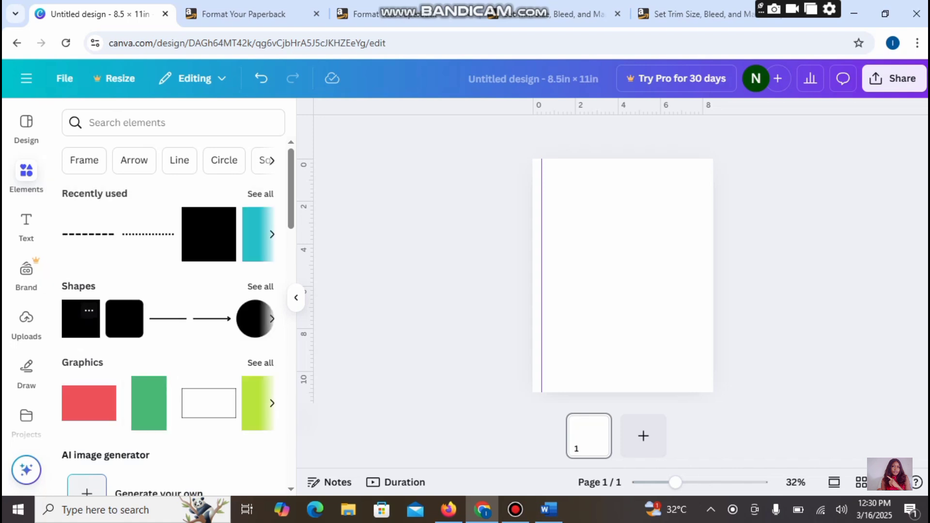
pyautogui.click(89, 311)
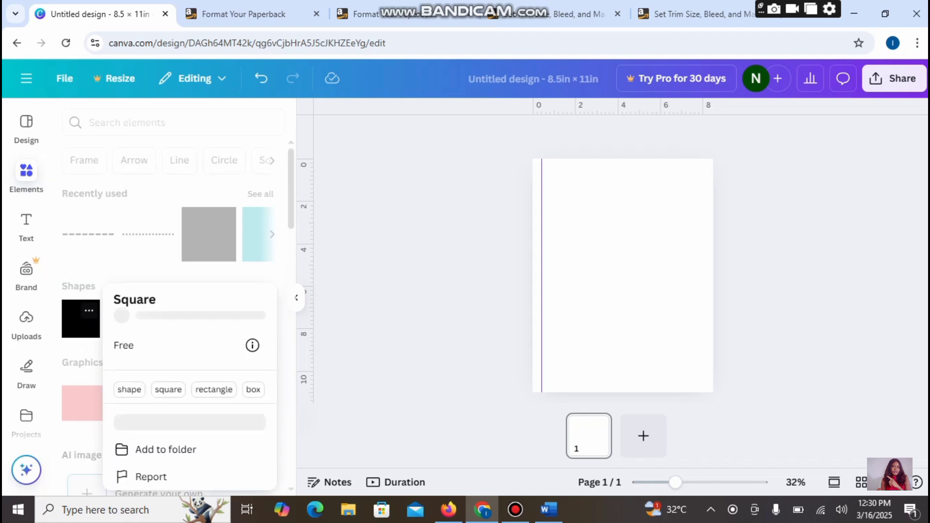
pyautogui.click(209, 237)
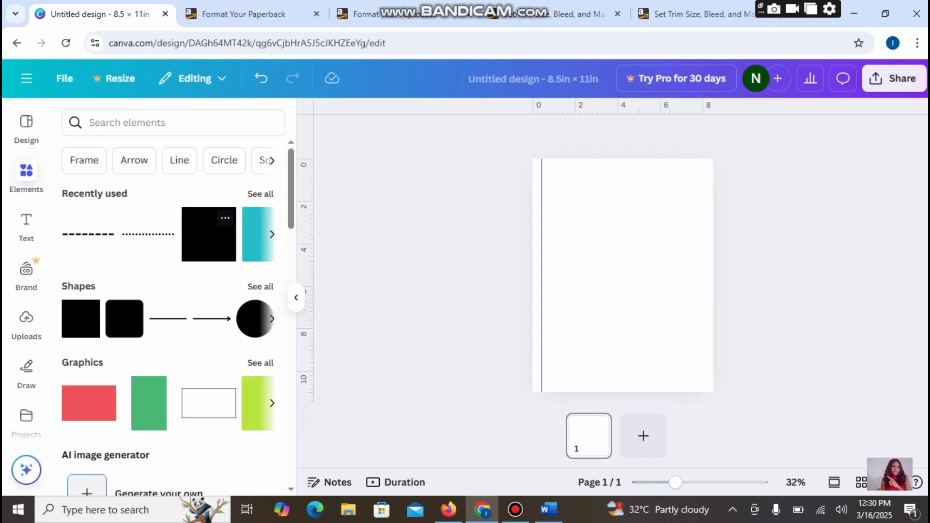
pyautogui.click(89, 311)
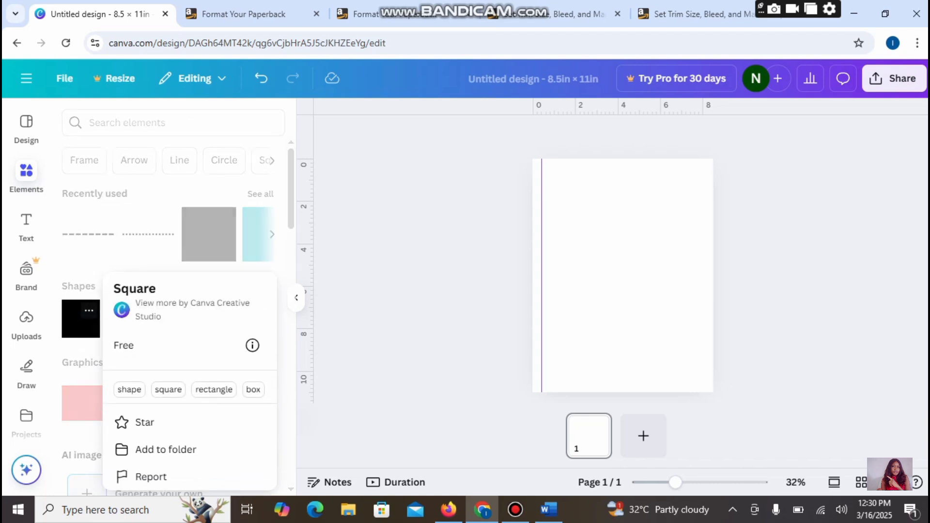
pyautogui.click(168, 390)
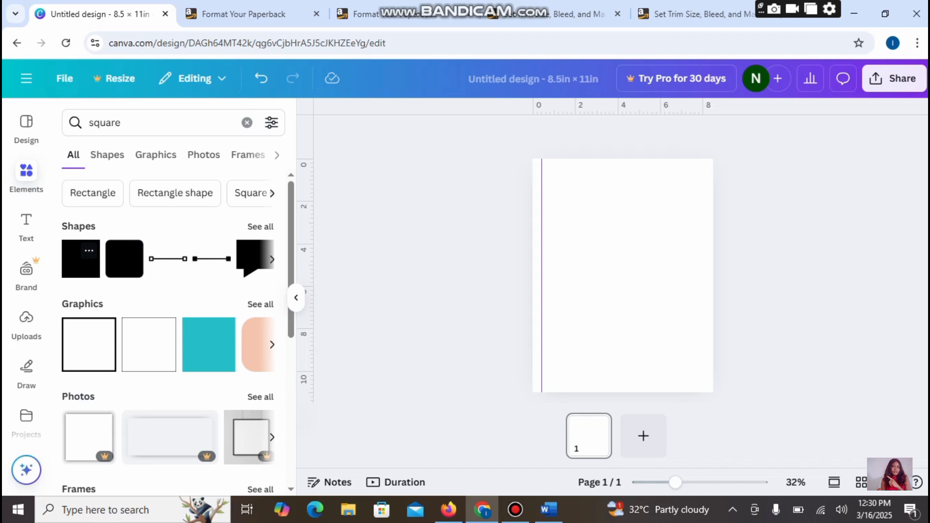
pyautogui.click(80, 259)
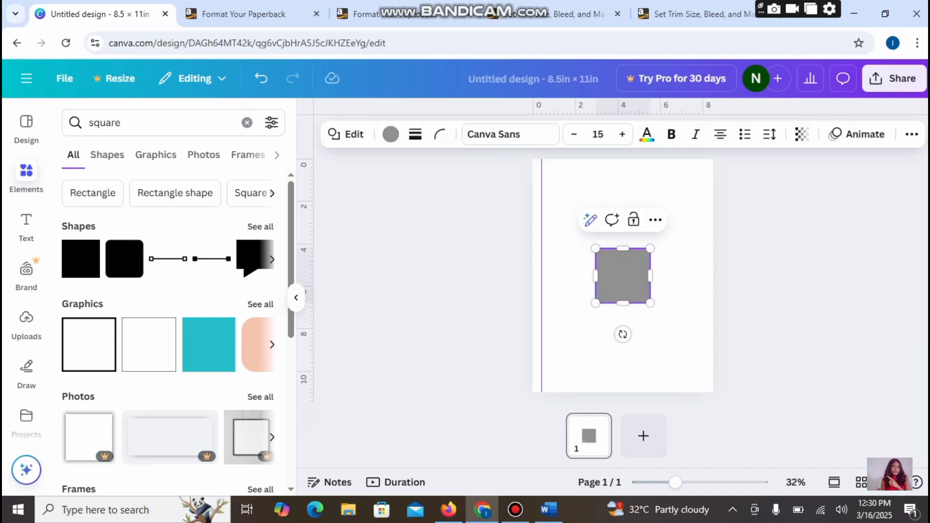
# Narrow the grey square to a strip filling the space between the page's left edge and the vertical guide, and duplicate it.
pyautogui.moveTo(623, 275); pyautogui.dragTo(541, 275)
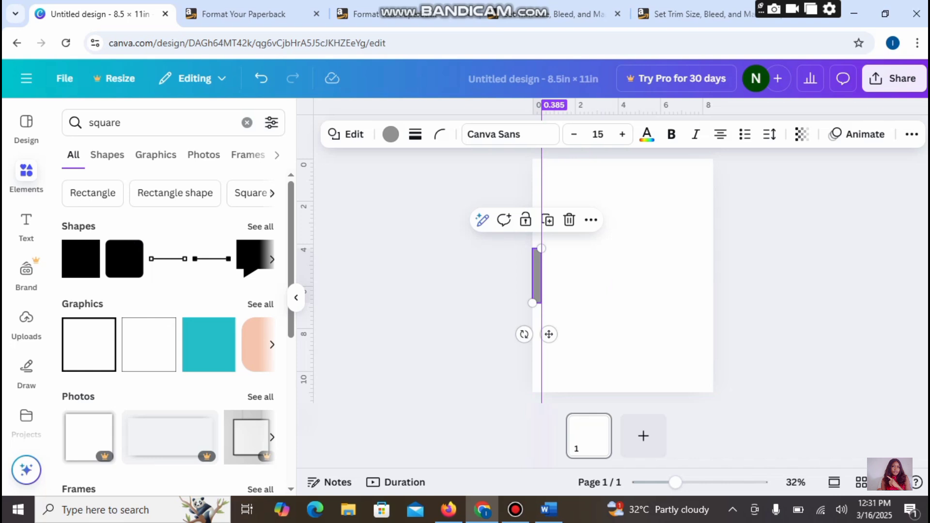
pyautogui.click(547, 221)
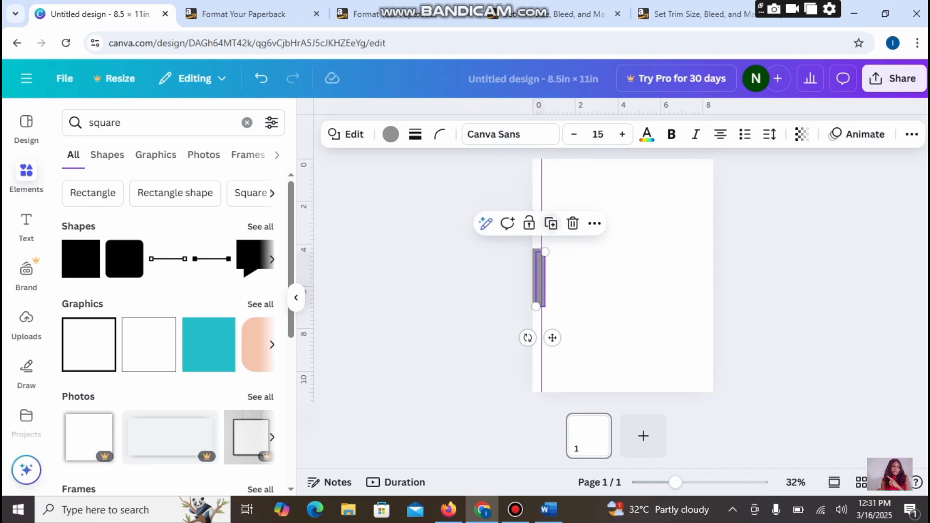
pyautogui.click(506, 271)
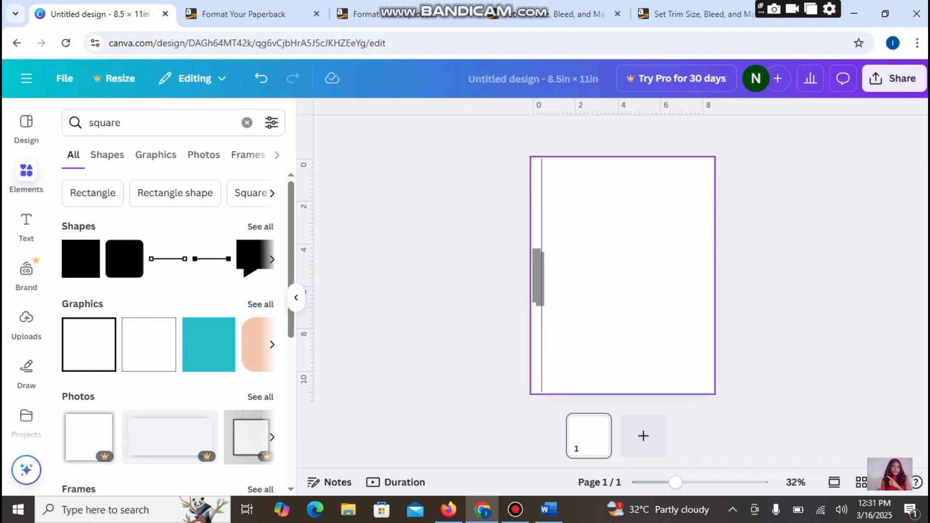
# Place the copied grey strip along the page's right edge and duplicate it.
pyautogui.moveTo(541, 279); pyautogui.dragTo(709, 267)
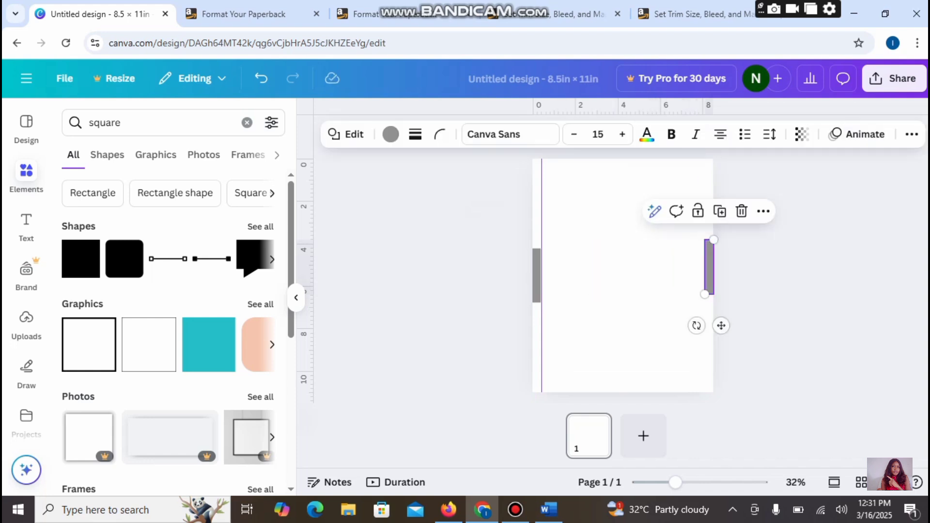
pyautogui.click(720, 212)
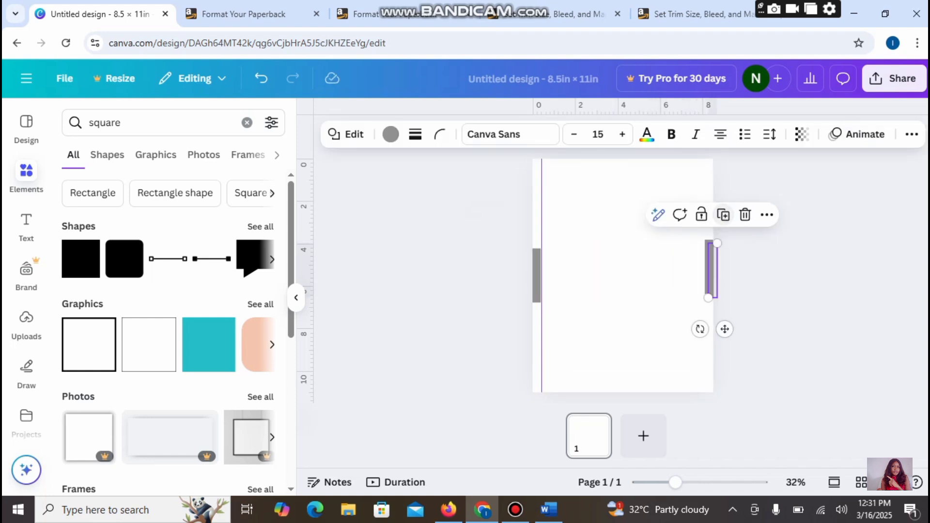
pyautogui.click(784, 286)
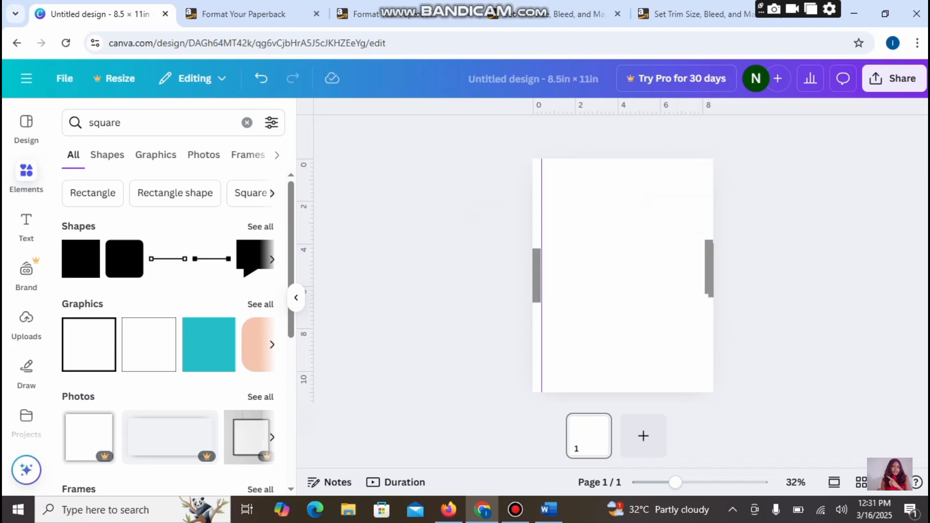
# Turn one right-edge strip horizontal, centre it against the page's bottom edge, and duplicate it.
pyautogui.moveTo(709, 269); pyautogui.dragTo(660, 329)
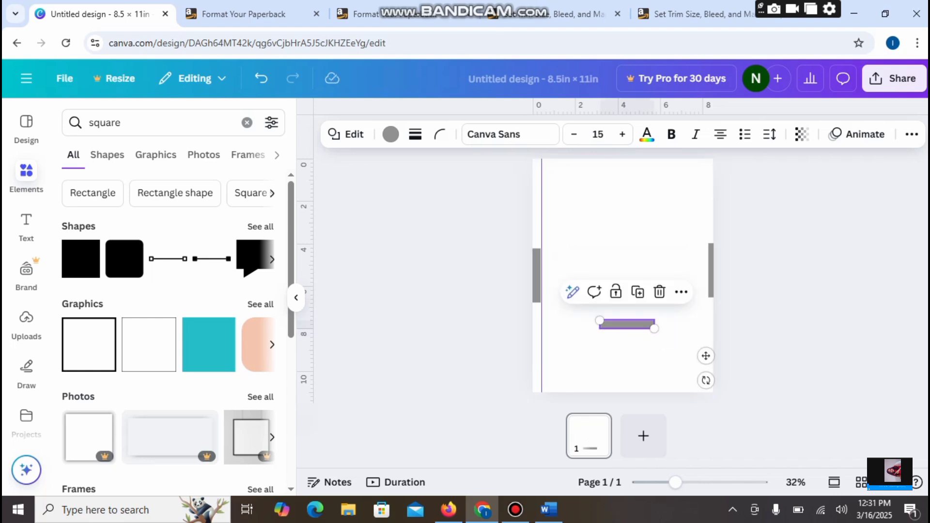
pyautogui.click(767, 319)
pyautogui.moveTo(627, 325); pyautogui.dragTo(622, 388)
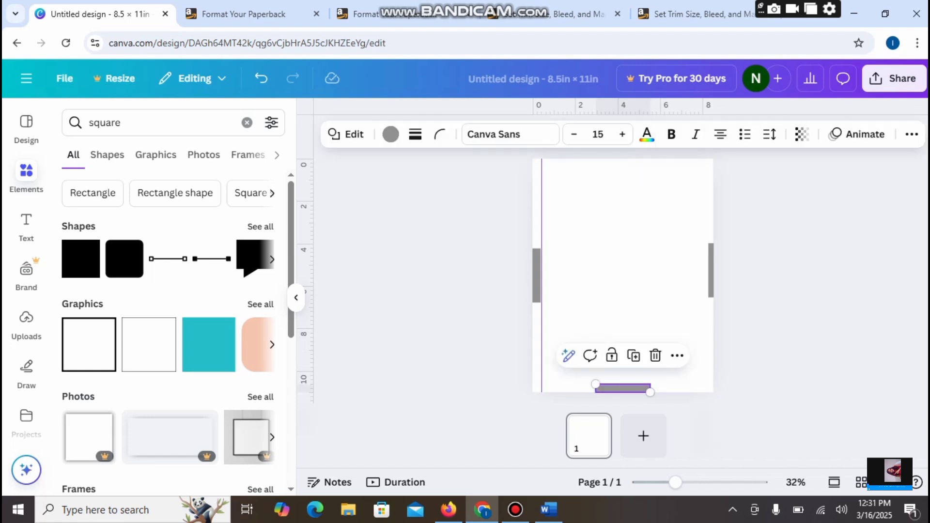
pyautogui.click(632, 355)
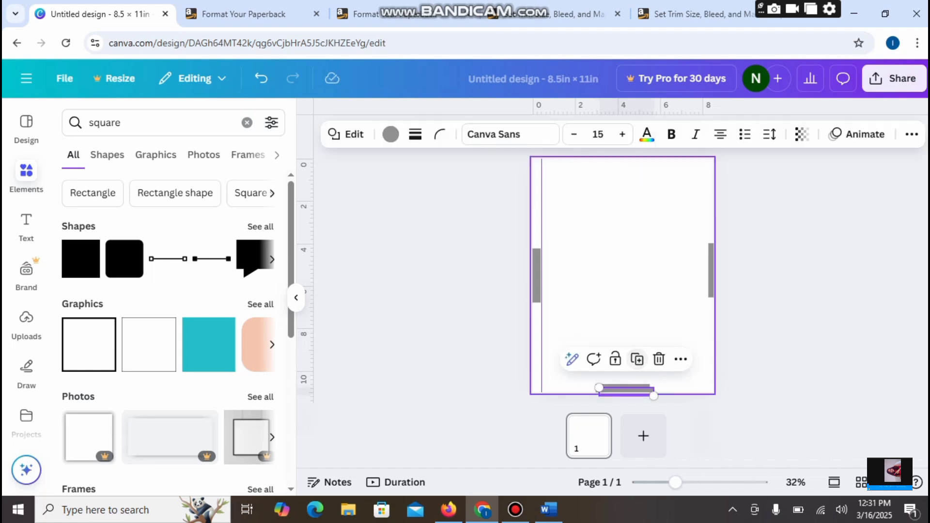
pyautogui.click(760, 334)
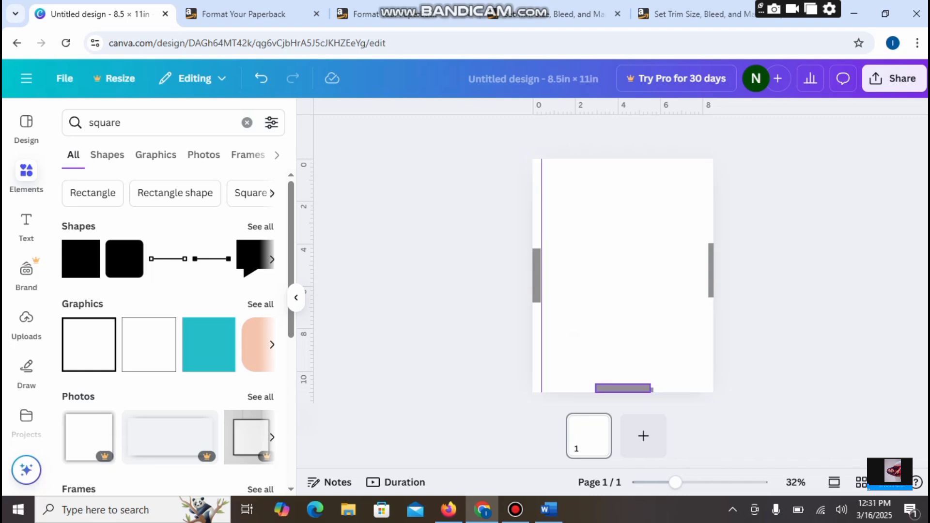
# Place one horizontal strip flush with the page's top edge and the other flush with the bottom edge, near the centre.
pyautogui.moveTo(623, 388); pyautogui.dragTo(617, 315)
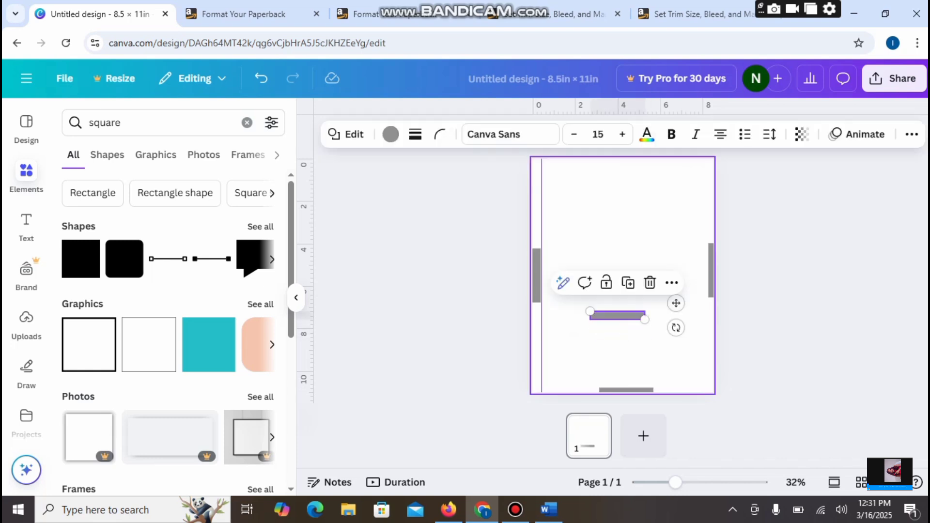
pyautogui.moveTo(626, 390); pyautogui.dragTo(623, 386)
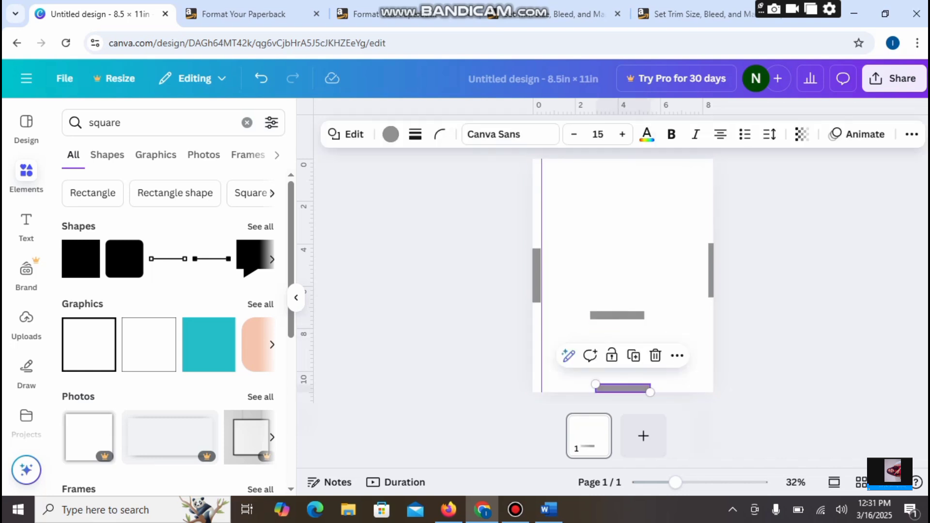
pyautogui.moveTo(617, 315); pyautogui.dragTo(618, 163)
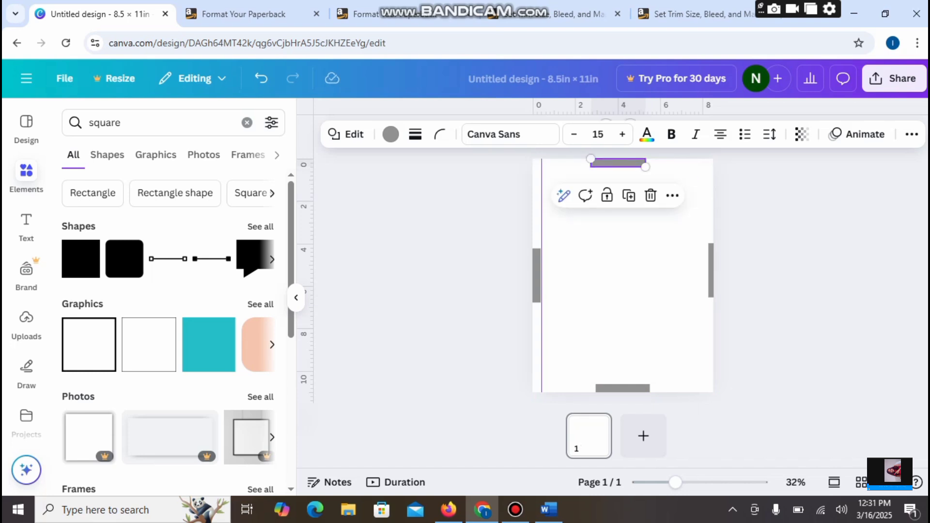
pyautogui.press('Escape')
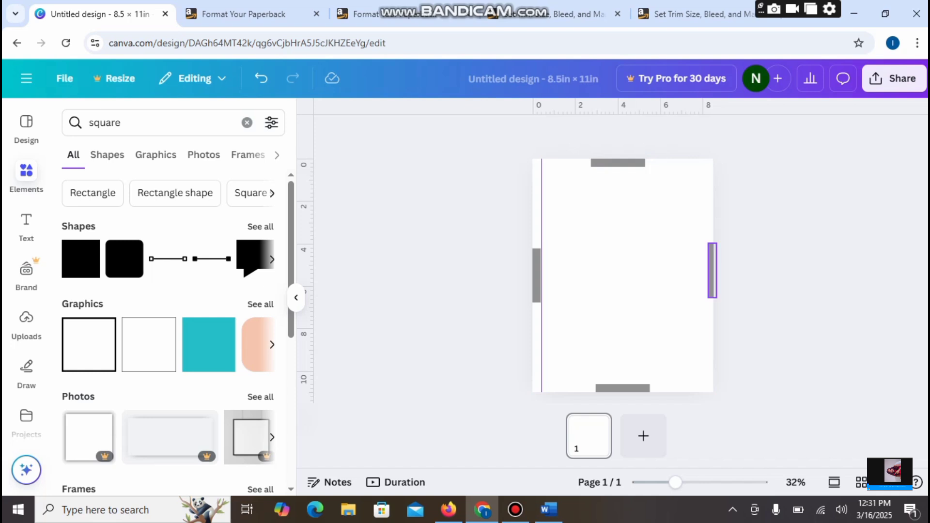
# Align the right strip flush with the page edge and place guides along the inner edges of the right (8.115 in), top (0.385 in) and bottom strips.
pyautogui.click(709, 270)
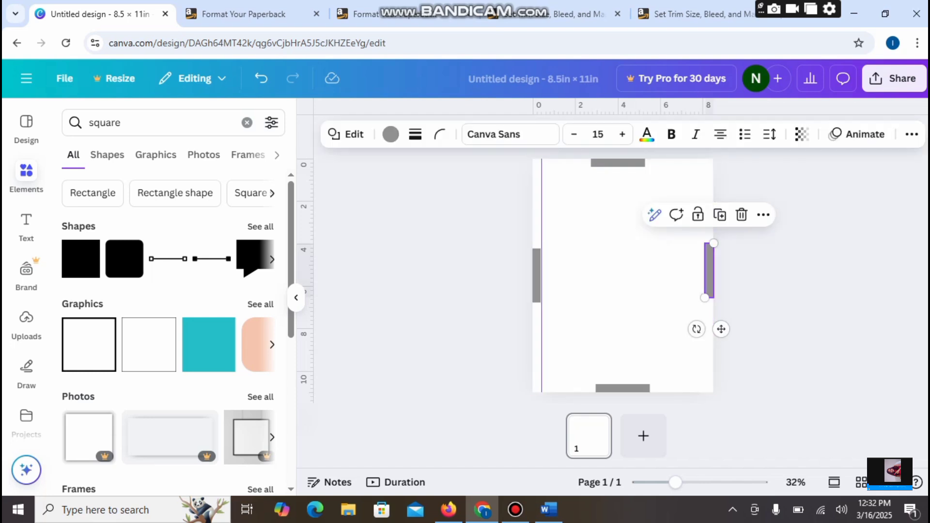
pyautogui.moveTo(306, 271); pyautogui.dragTo(710, 271)
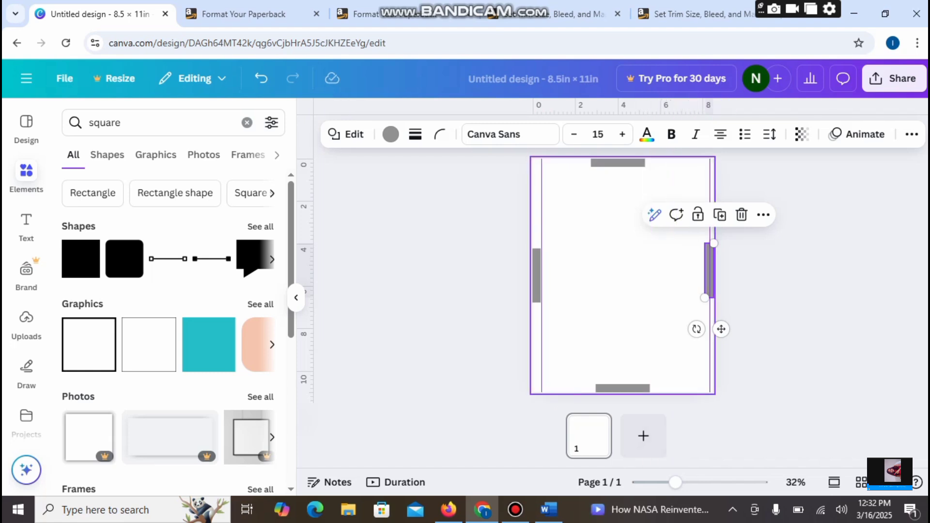
pyautogui.moveTo(710, 271); pyautogui.dragTo(706, 272)
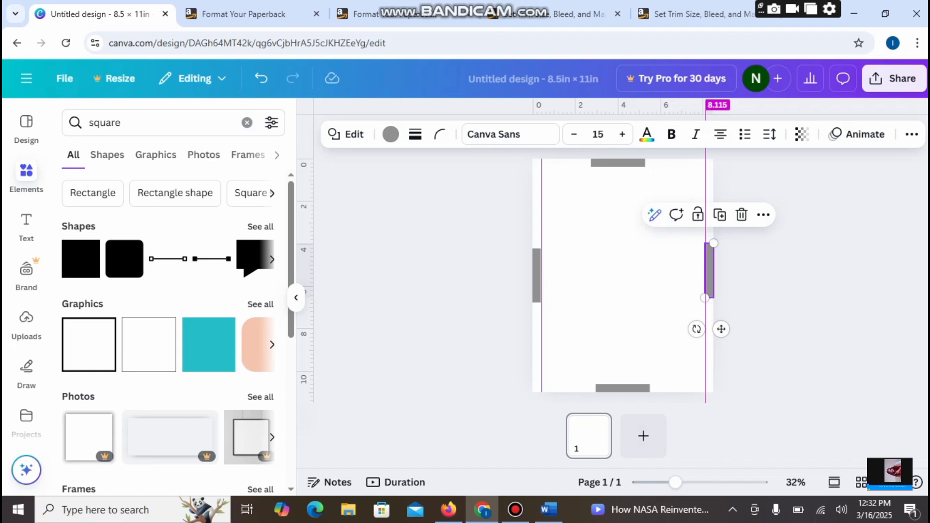
pyautogui.click(780, 301)
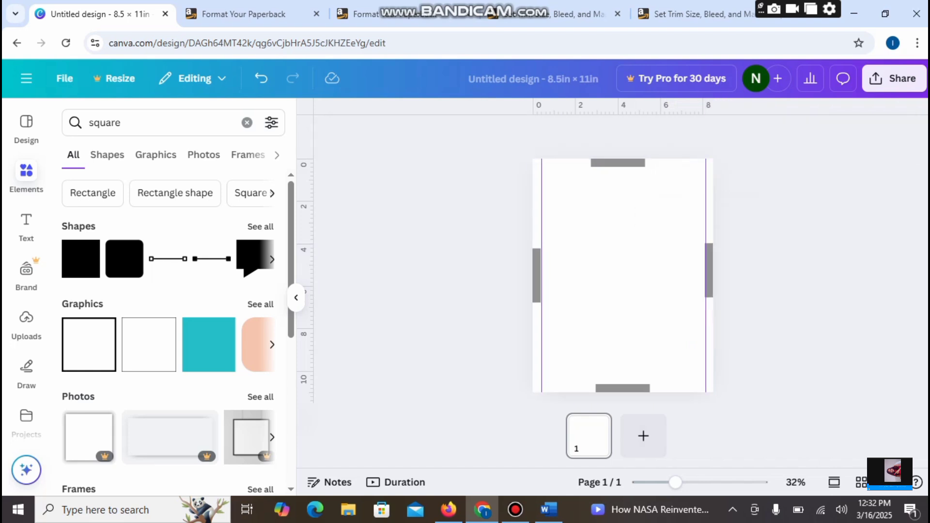
pyautogui.moveTo(618, 107); pyautogui.dragTo(618, 167)
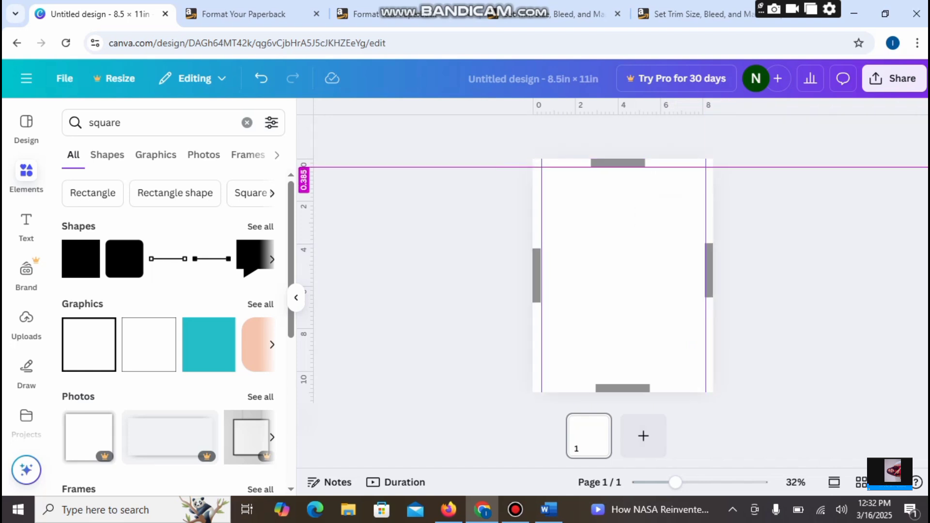
pyautogui.moveTo(620, 107); pyautogui.dragTo(620, 384)
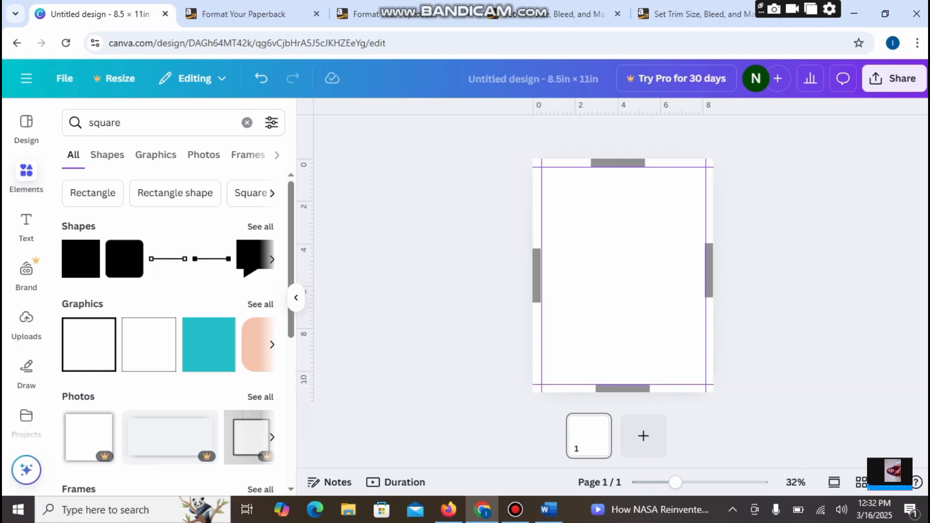
# Delete all four grey measuring strips from the page, leaving only the margin guides.
pyautogui.click(709, 270)
pyautogui.click(741, 214)
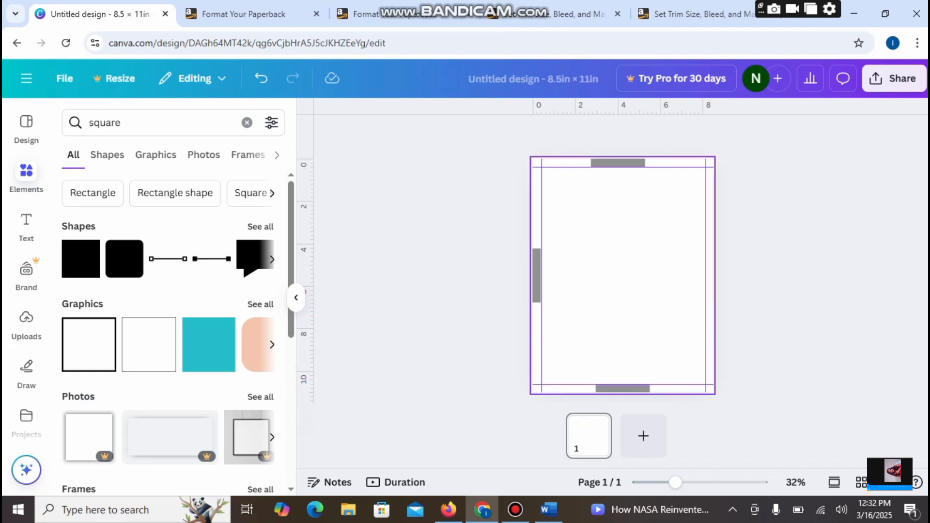
pyautogui.click(618, 163)
pyautogui.click(649, 193)
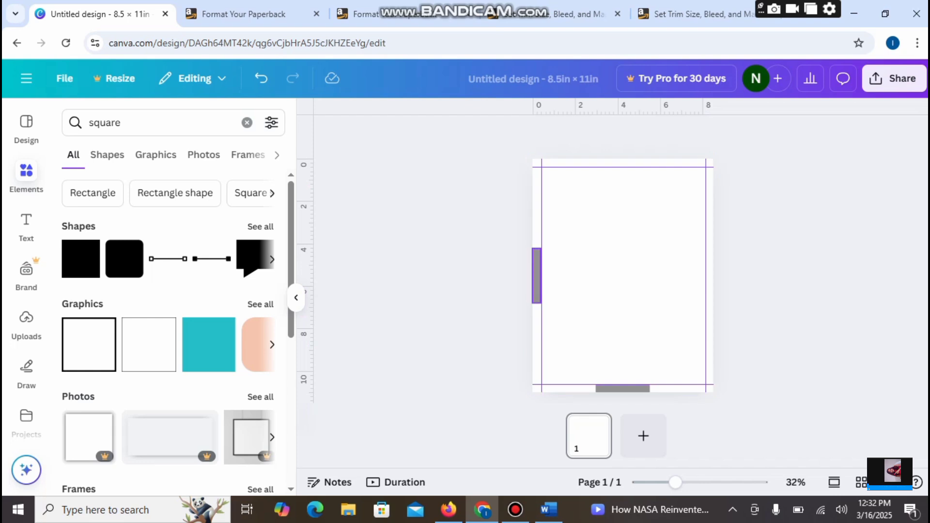
pyautogui.click(537, 276)
pyautogui.click(567, 218)
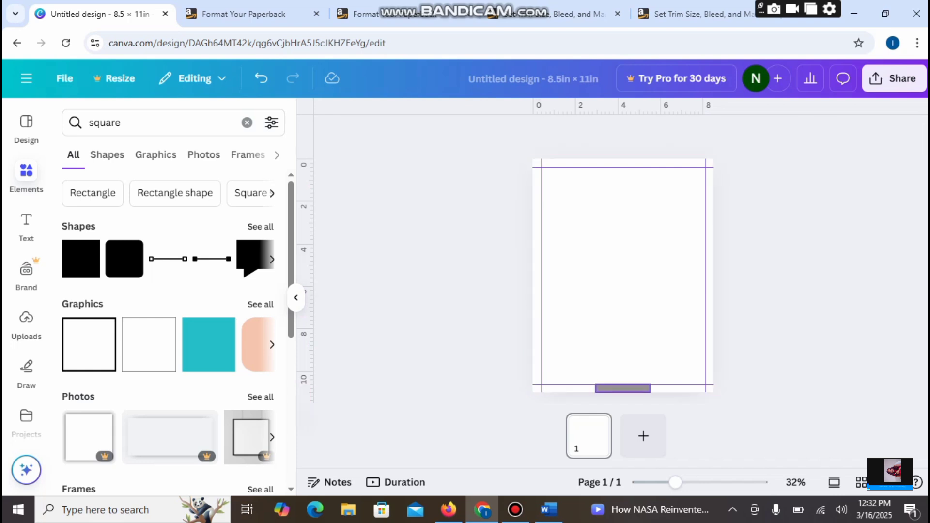
pyautogui.click(623, 387)
pyautogui.click(635, 355)
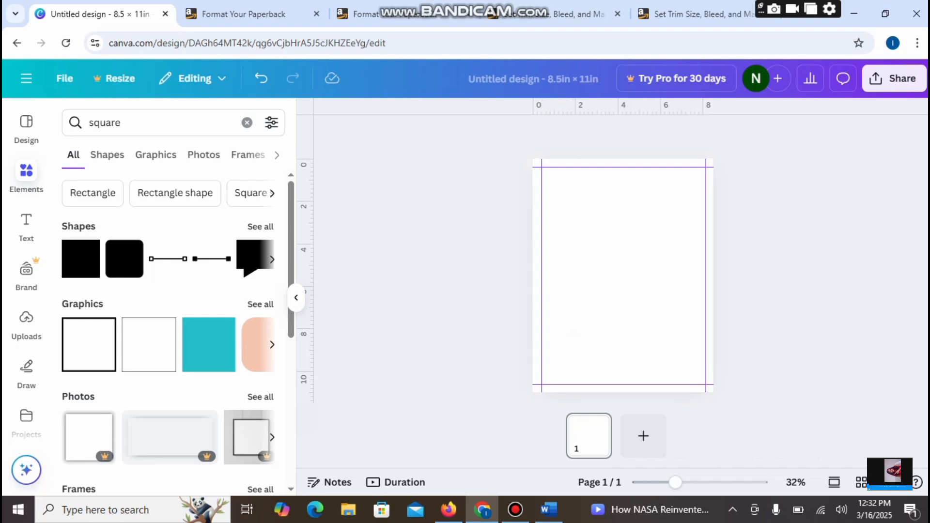
# Add a new square shape and stretch it to fill the area inside the four margin guides.
pyautogui.click(81, 259)
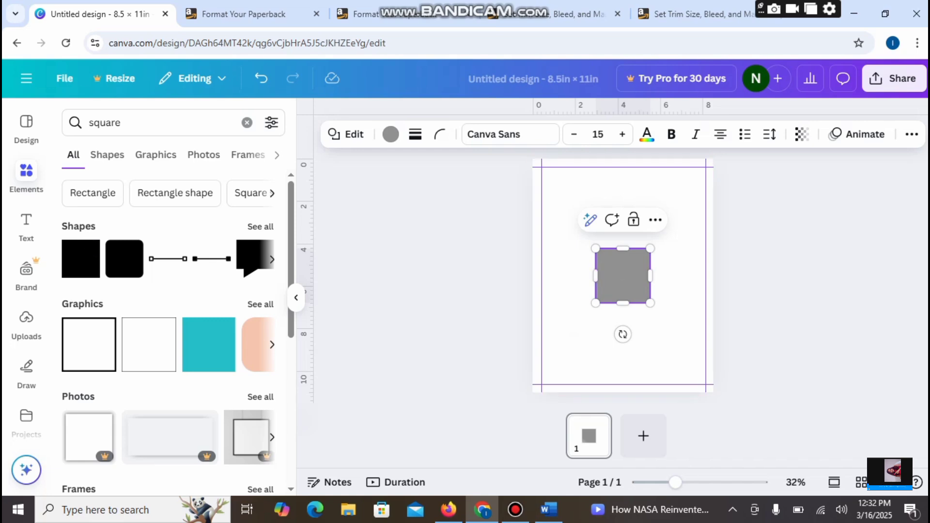
pyautogui.moveTo(622, 276); pyautogui.dragTo(568, 194)
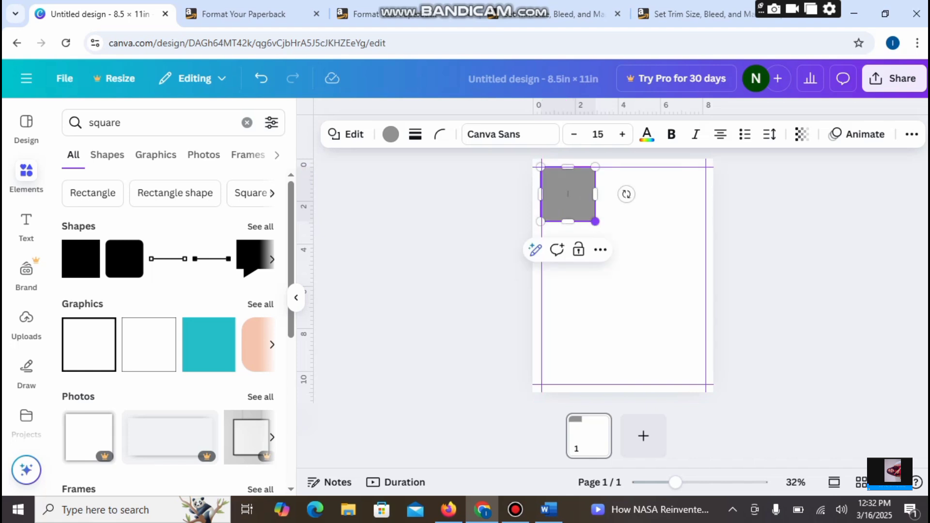
pyautogui.moveTo(595, 221); pyautogui.dragTo(704, 384)
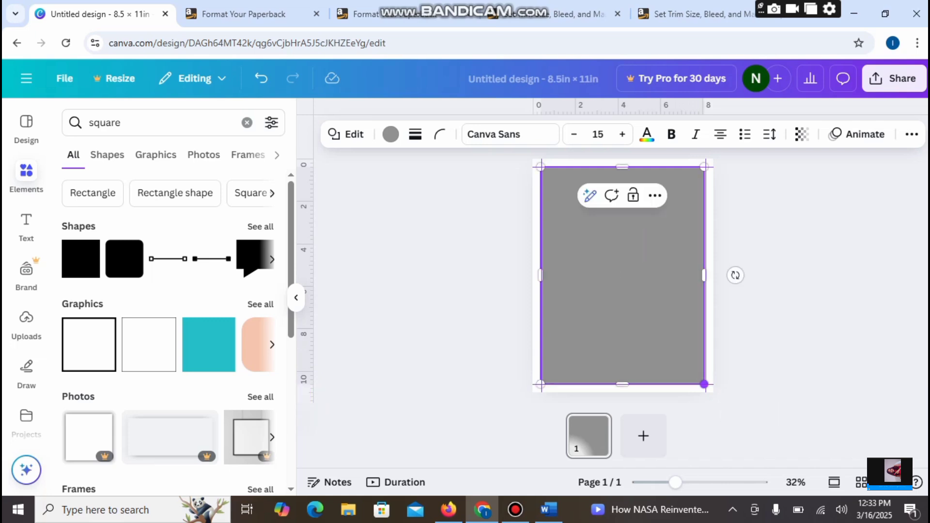
# Give the rectangle a solid black border of weight 3 and set its fill to no colour.
pyautogui.click(415, 134)
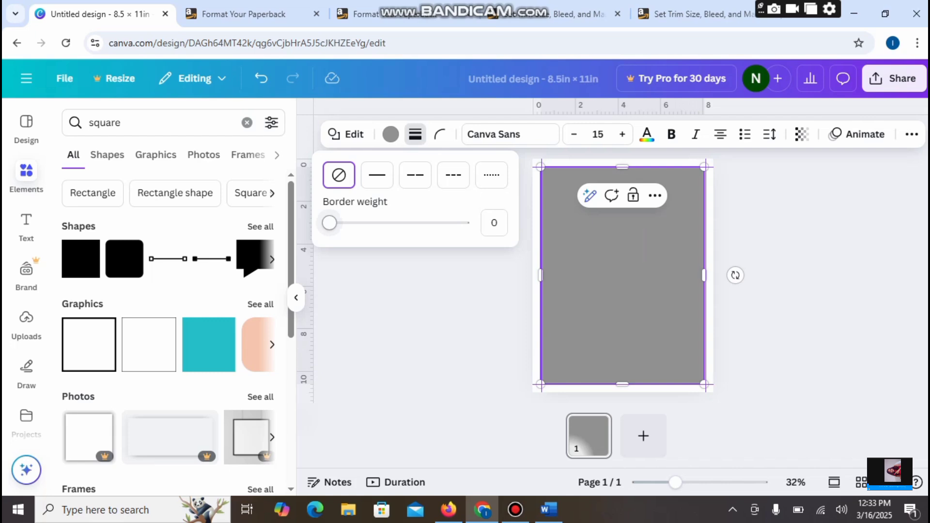
pyautogui.moveTo(329, 223); pyautogui.dragTo(333, 222)
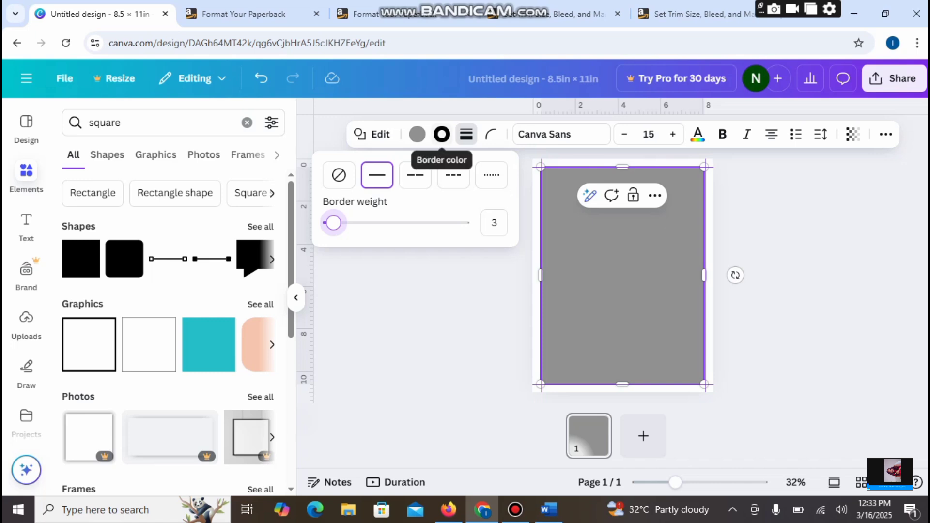
pyautogui.click(441, 135)
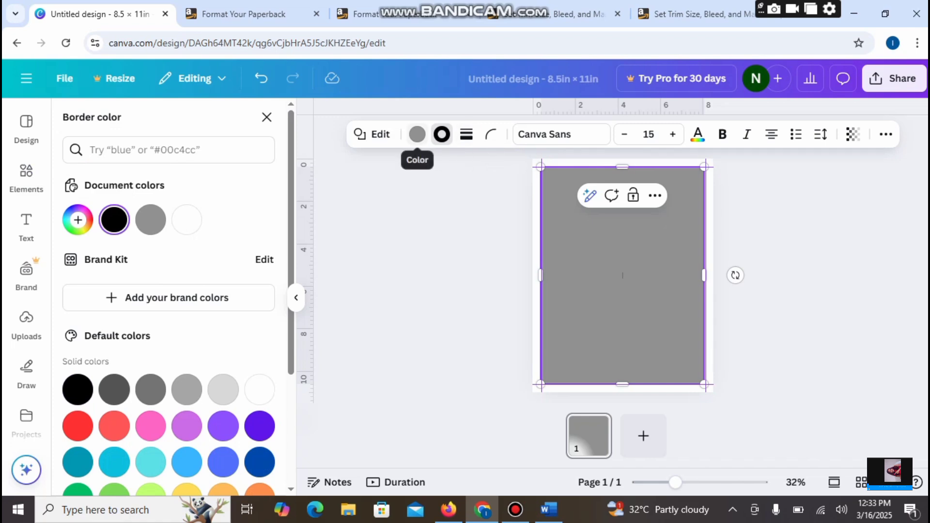
pyautogui.click(417, 134)
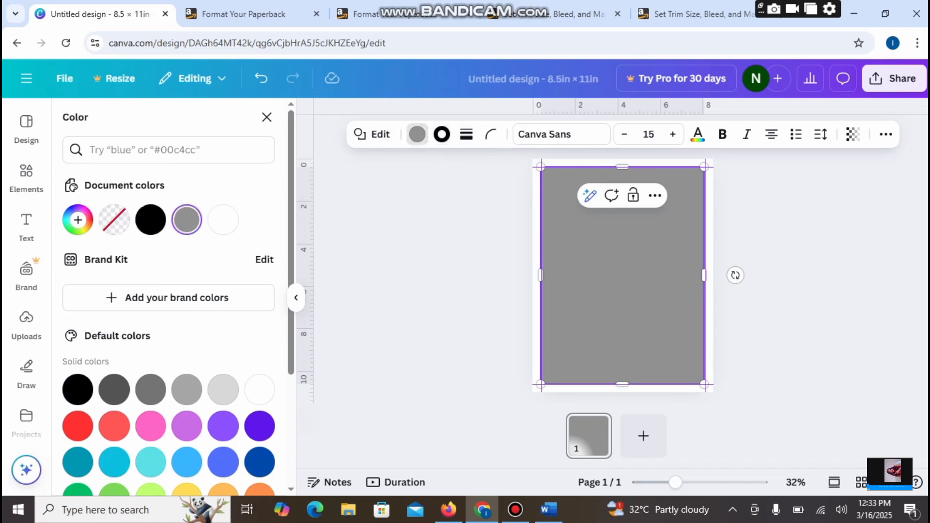
pyautogui.click(114, 219)
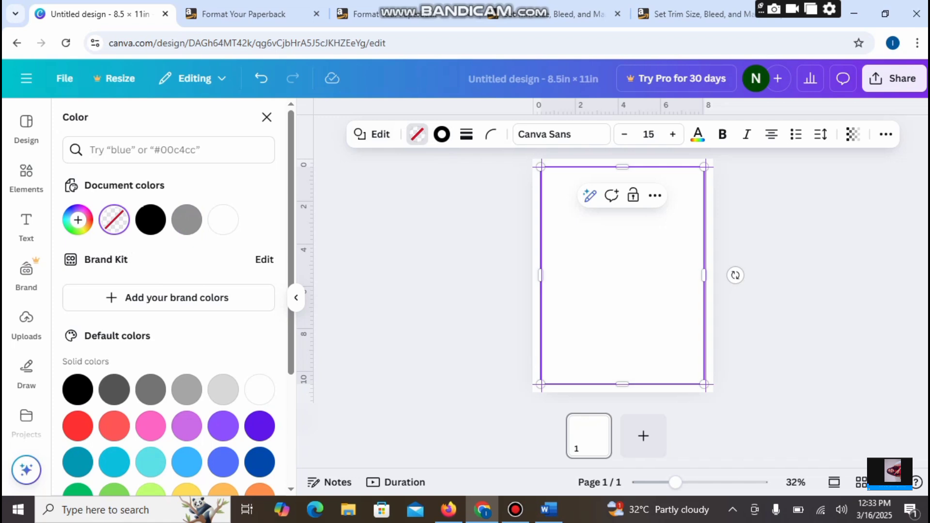
pyautogui.click(266, 117)
pyautogui.press('Escape')
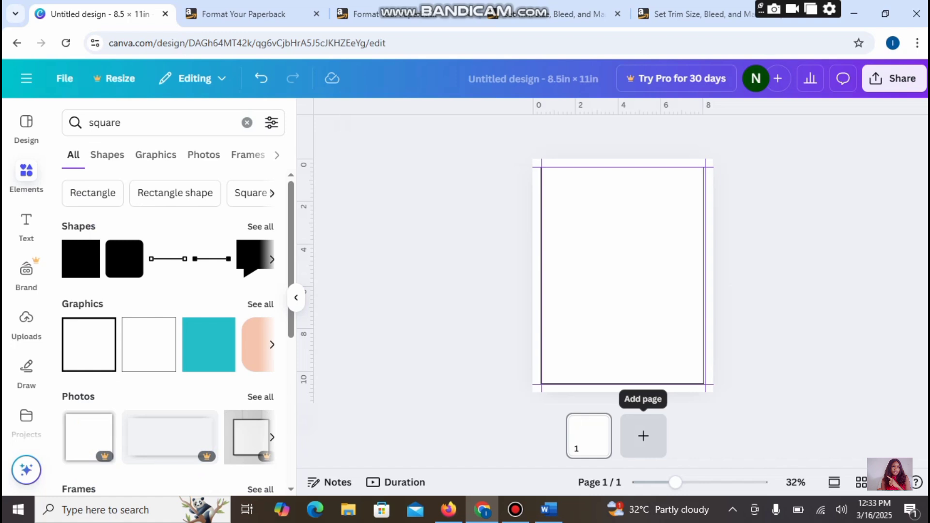
# Add eight blank pages after the first, bringing the design to nine pages.
pyautogui.click(643, 435)
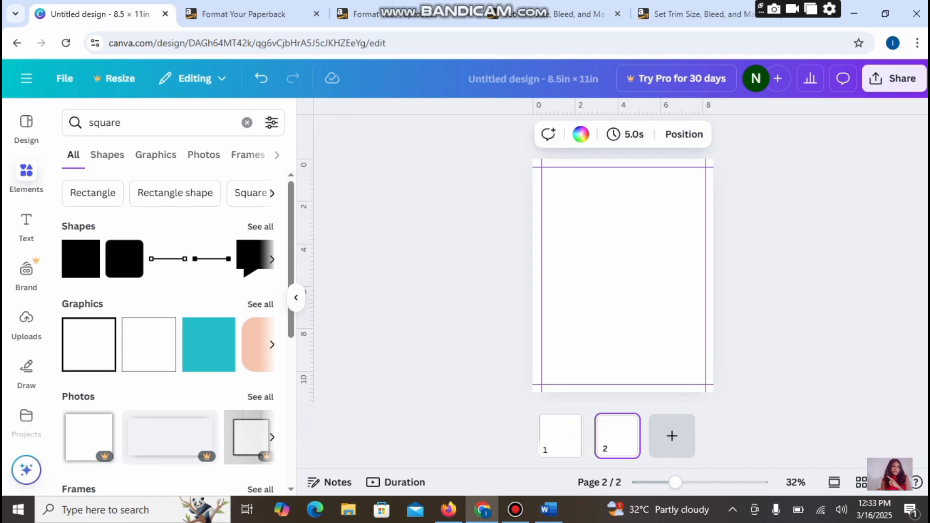
pyautogui.click(672, 435)
pyautogui.click(701, 435)
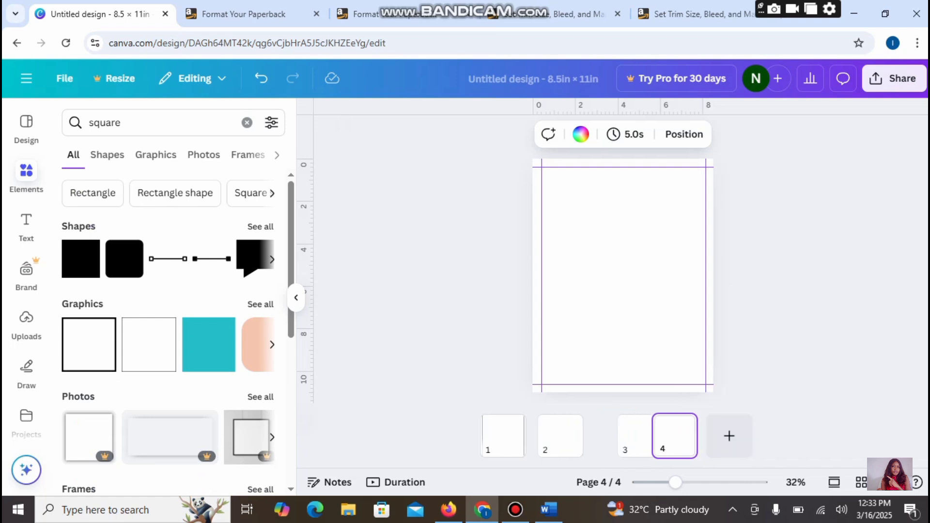
pyautogui.click(729, 436)
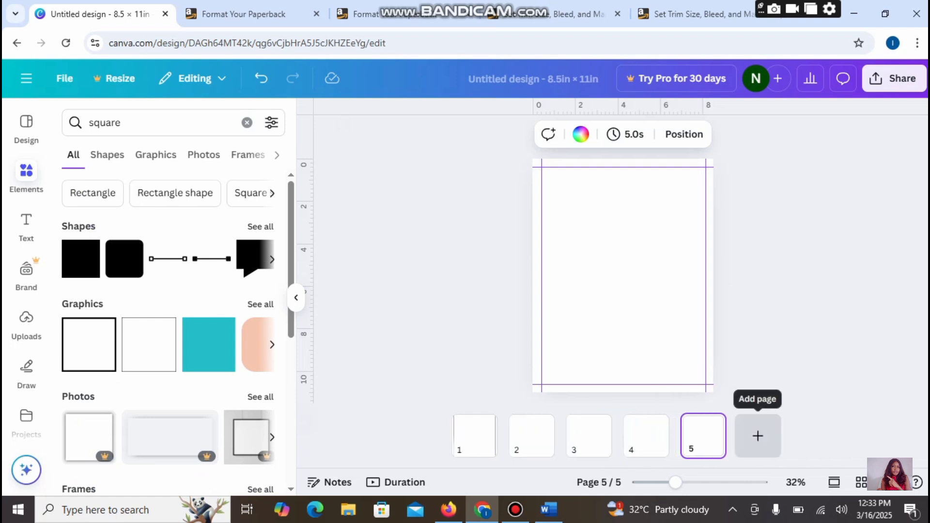
pyautogui.click(756, 435)
pyautogui.click(786, 436)
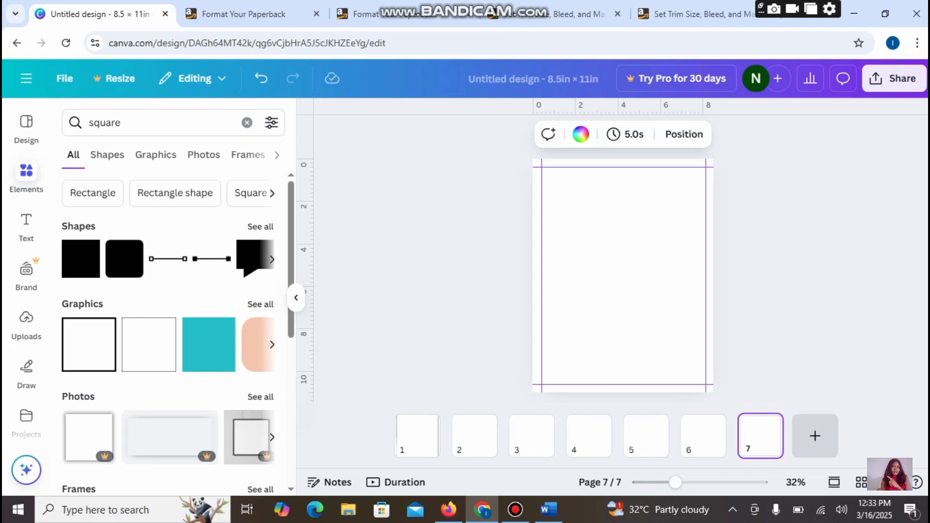
pyautogui.click(814, 435)
pyautogui.click(843, 436)
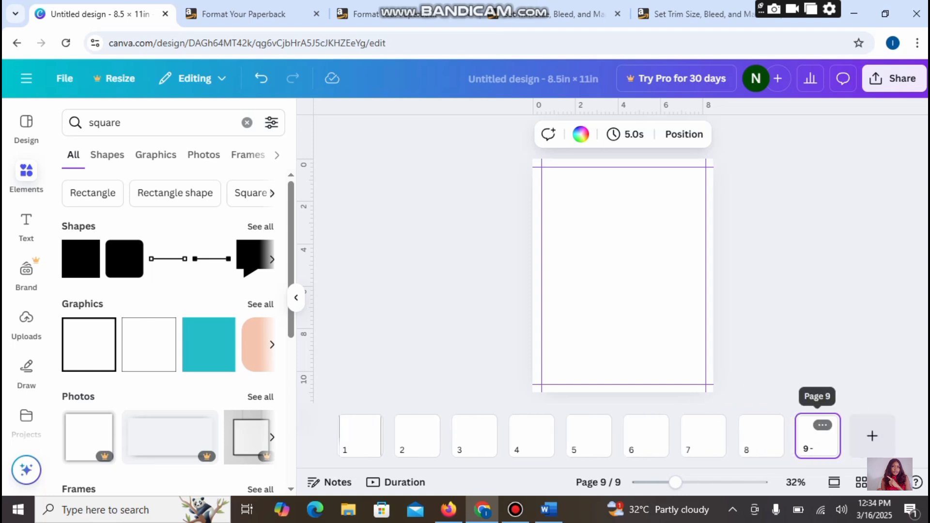
# Return to page 1 and select its bordered rectangle.
pyautogui.click(770, 315)
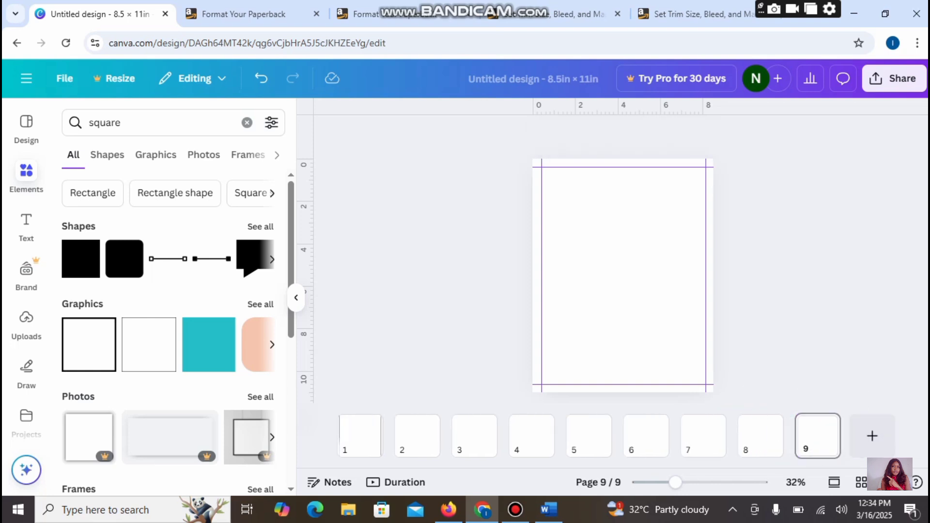
pyautogui.click(623, 275)
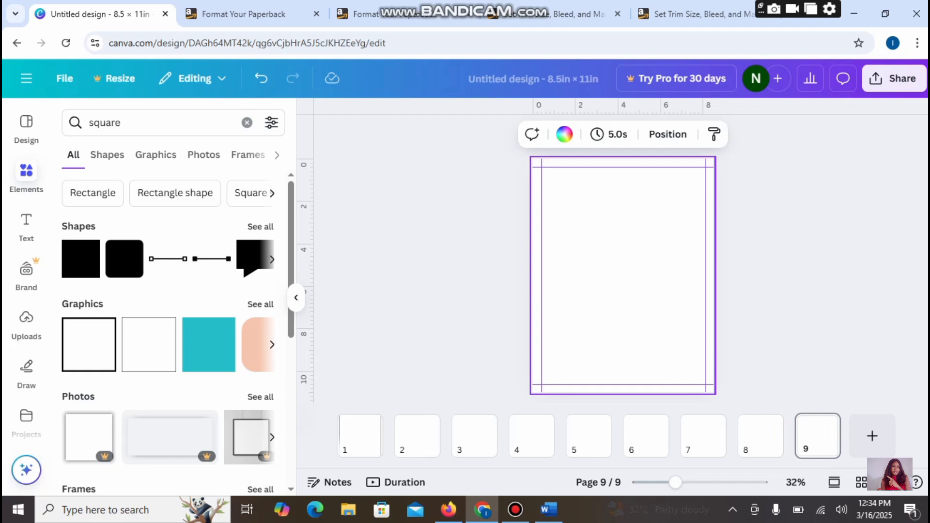
pyautogui.click(360, 436)
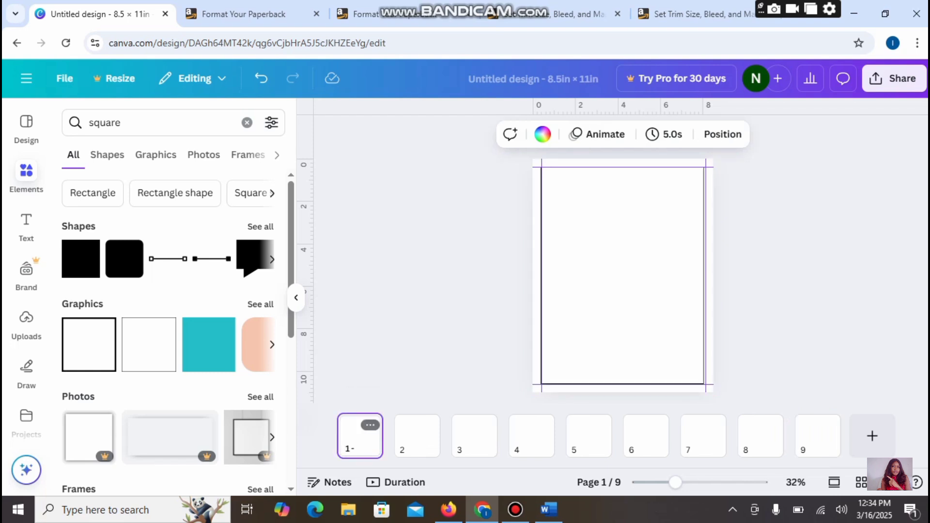
pyautogui.click(622, 275)
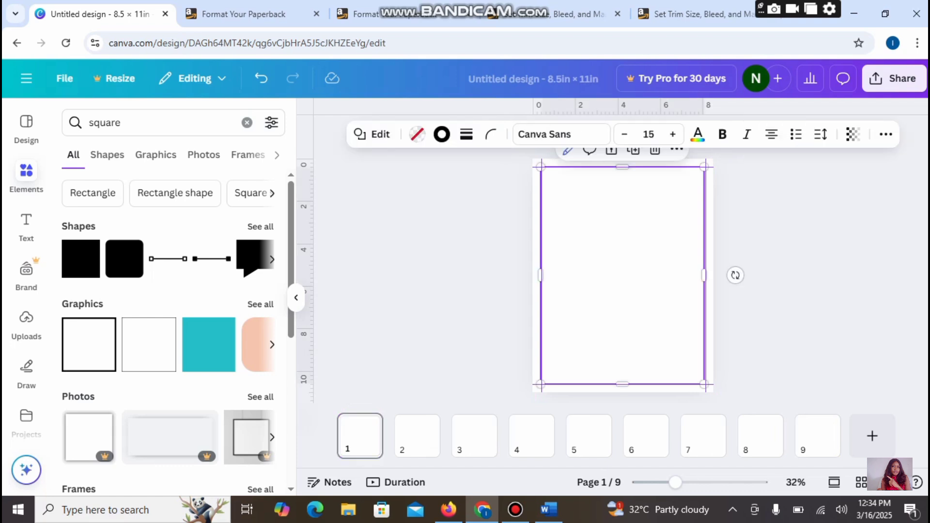
# Add a heading to page 1 reading "CALMINGNATURE ADULT COLORING BOOK".
pyautogui.click(26, 225)
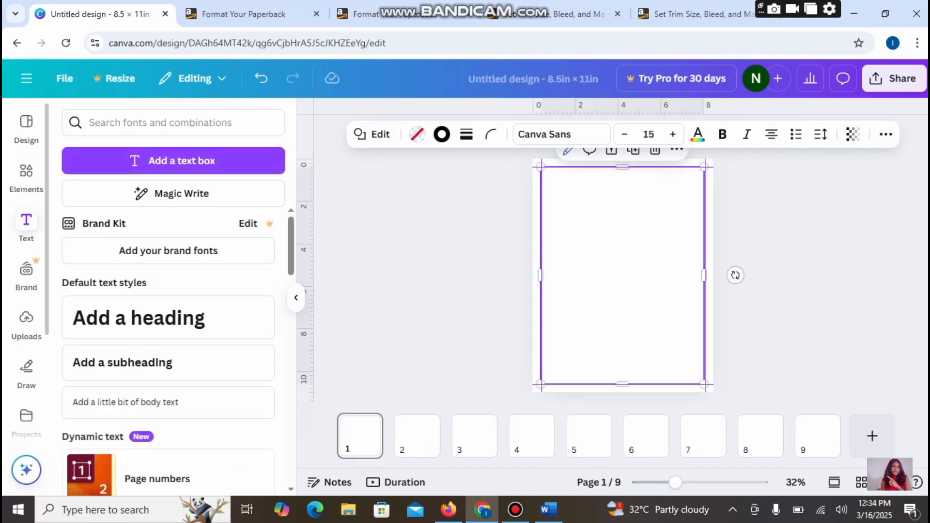
pyautogui.click(139, 318)
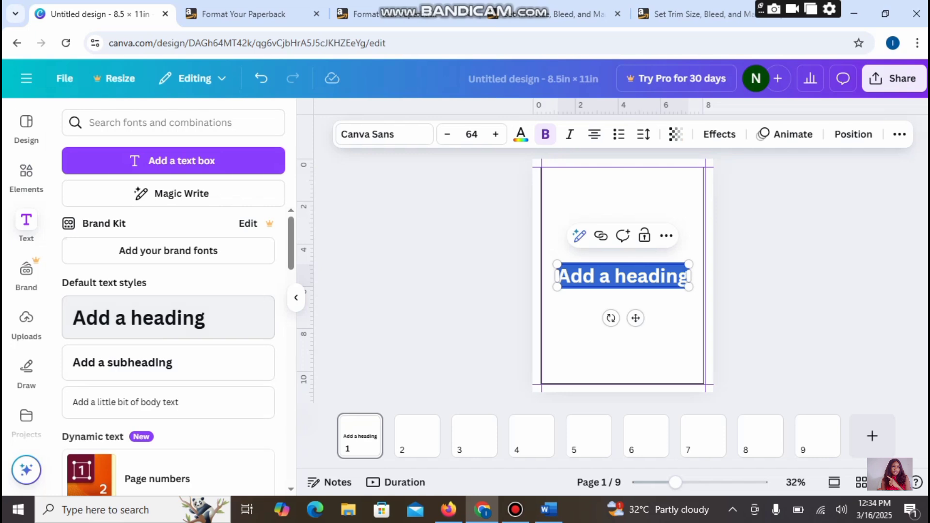
pyautogui.write('NATURE')
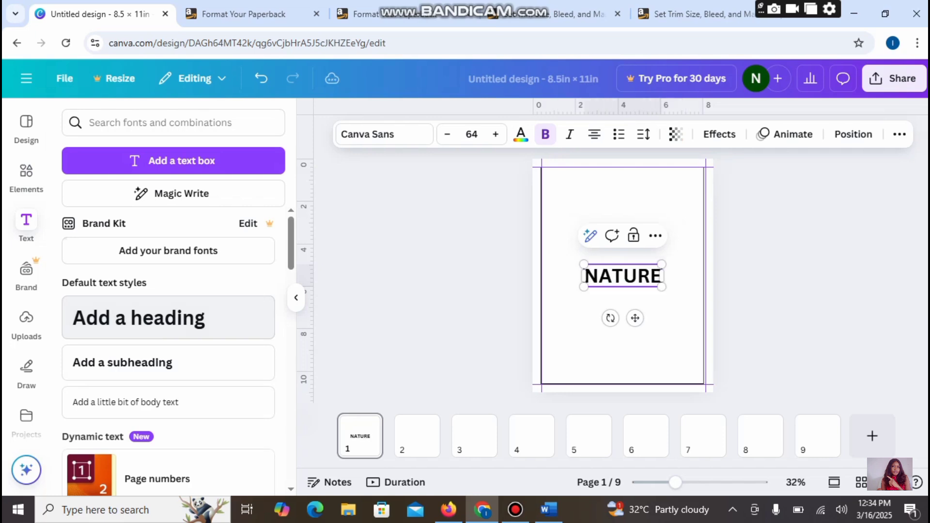
pyautogui.write(' AD')
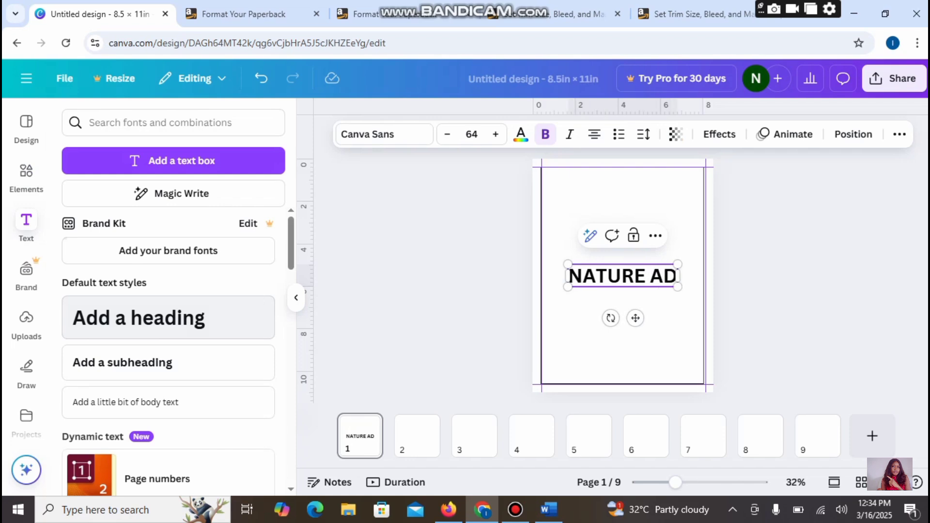
pyautogui.write('ULT C')
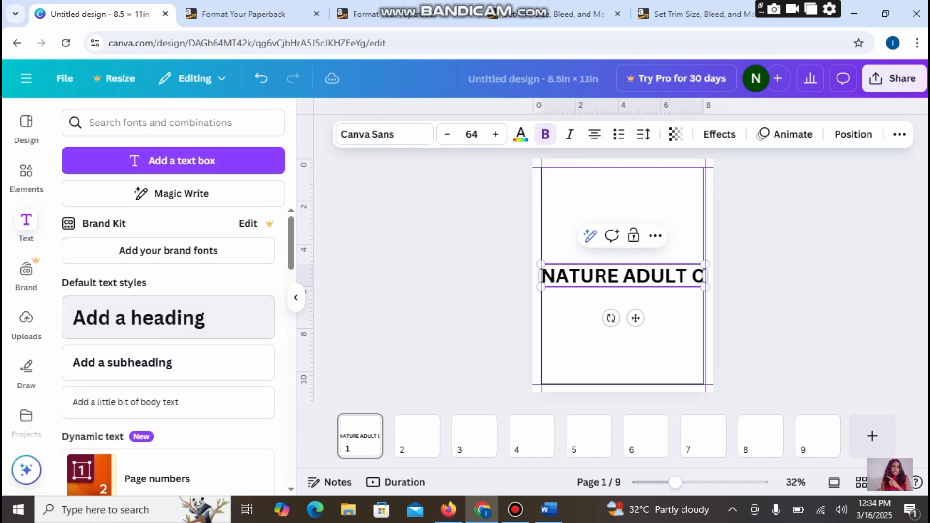
pyautogui.write('OLORI')
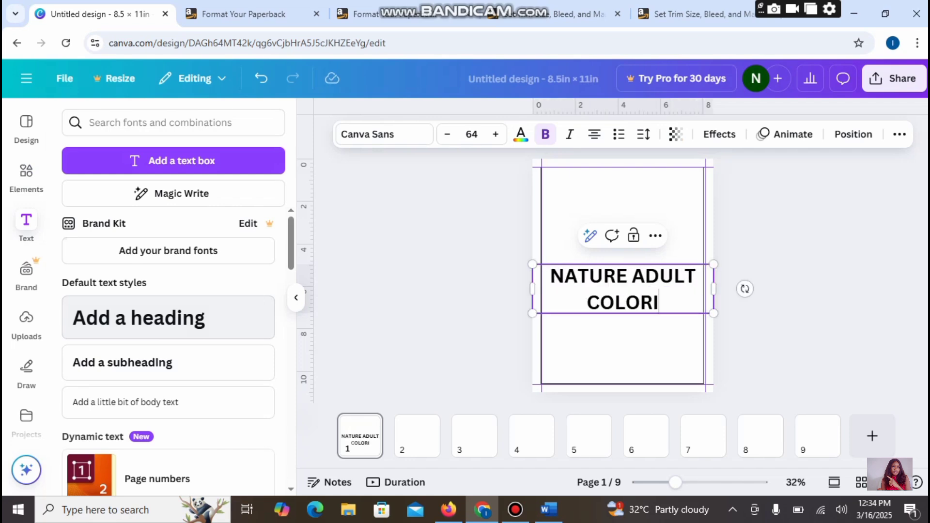
pyautogui.write('NG BOO')
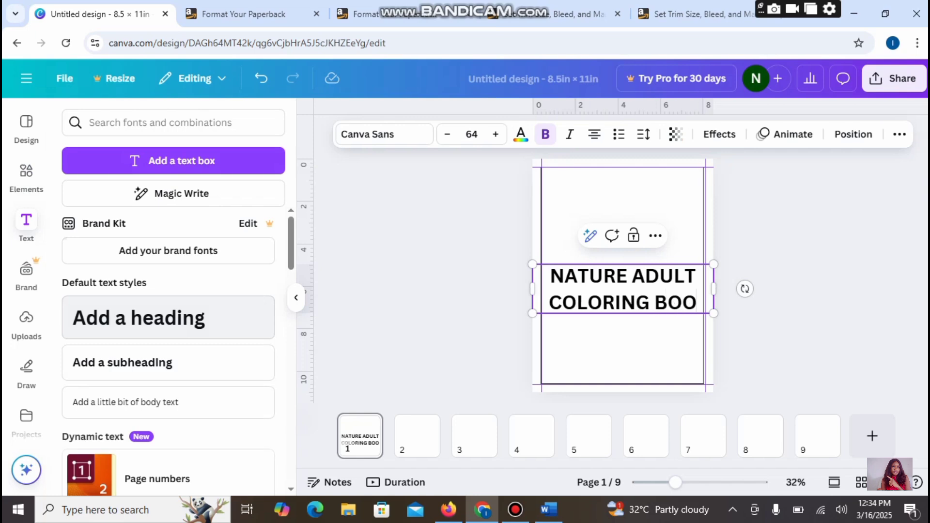
pyautogui.write('K')
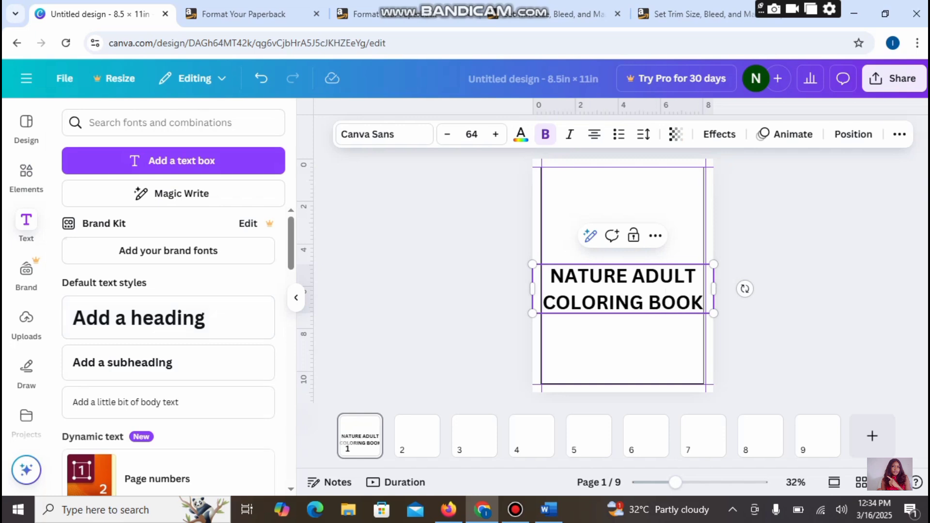
pyautogui.click(550, 276)
pyautogui.write('CALMING')
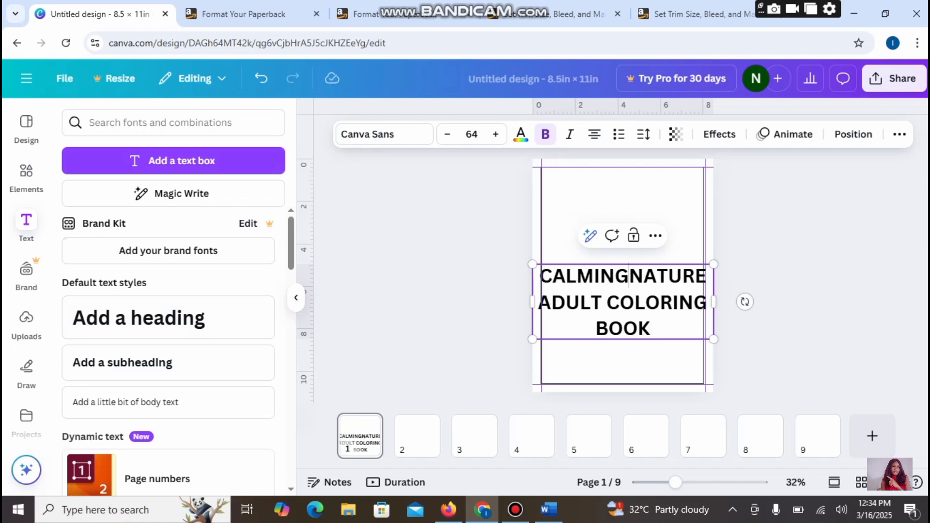
# Shrink the heading to a single line at size 24.1 inside the border, then delete it.
pyautogui.press('Escape')
pyautogui.moveTo(623, 302); pyautogui.dragTo(623, 268)
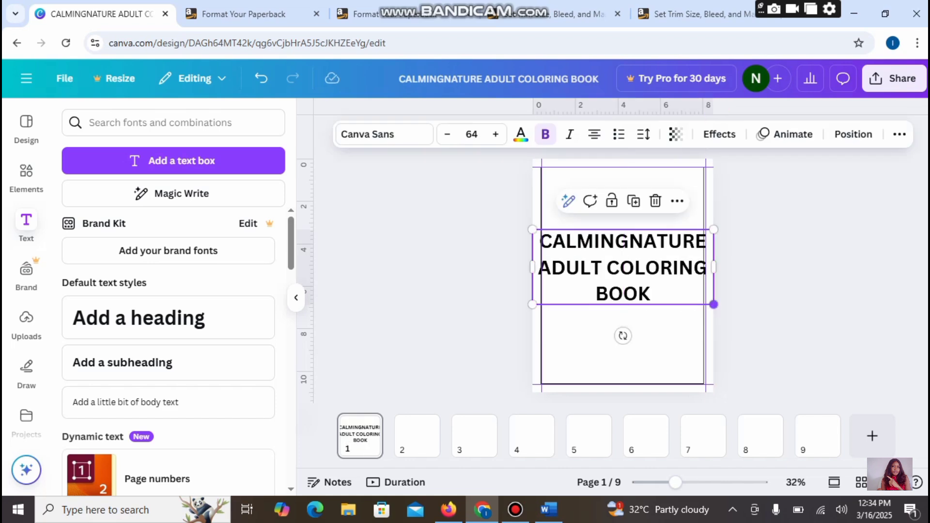
pyautogui.moveTo(714, 304); pyautogui.dragTo(696, 237)
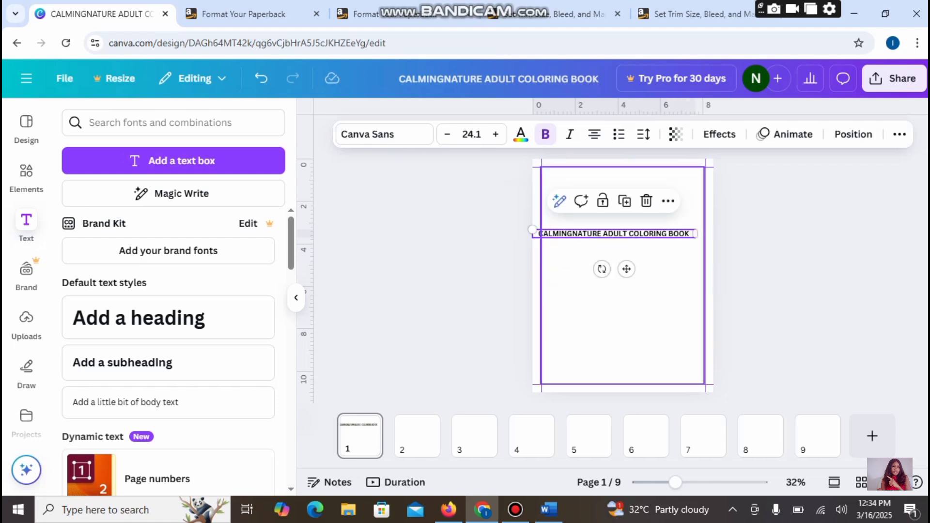
pyautogui.moveTo(627, 268)
pyautogui.mouseDown()
pyautogui.moveTo(645, 275)
pyautogui.moveTo(635, 273)
pyautogui.mouseUp()
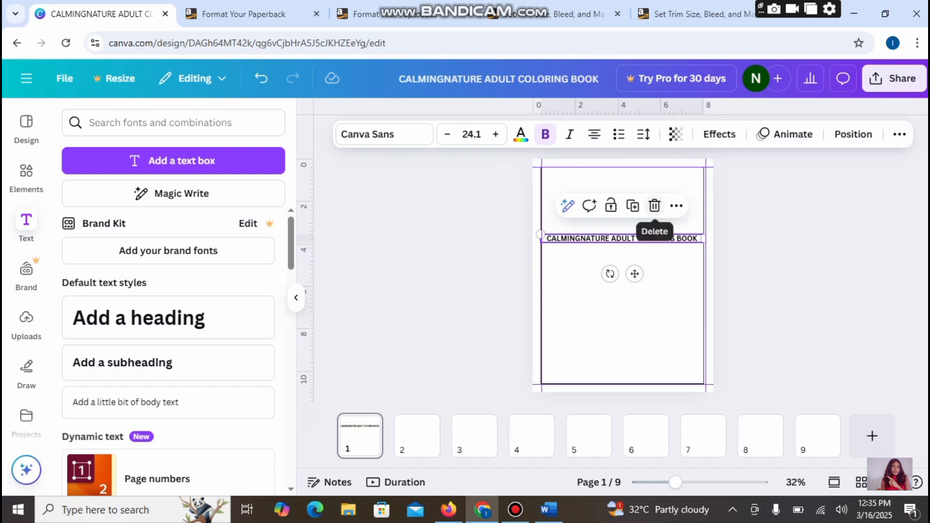
pyautogui.click(654, 205)
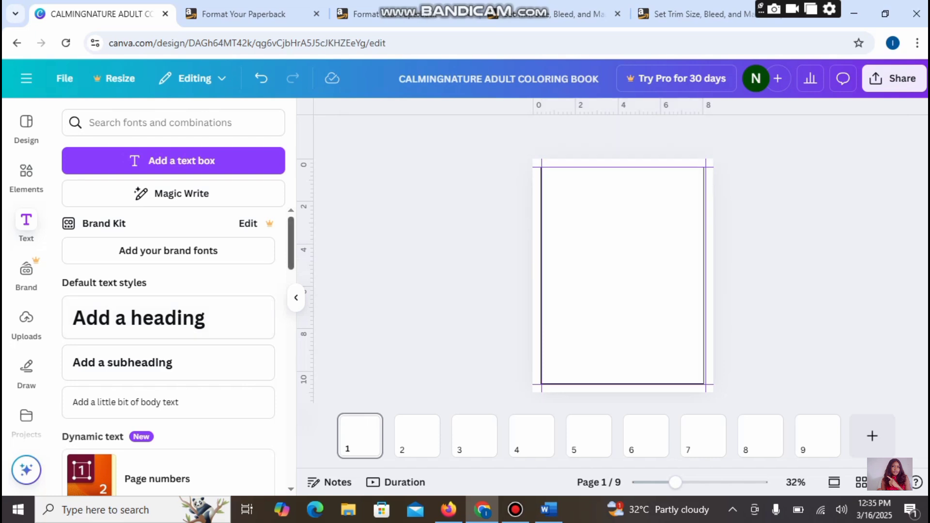
# Add the recently used "essentials CHECK LIST" text design to page 1 and delete its "essentials" line.
pyautogui.scroll(-6, 168, 315)
pyautogui.scroll(2, 168, 314)
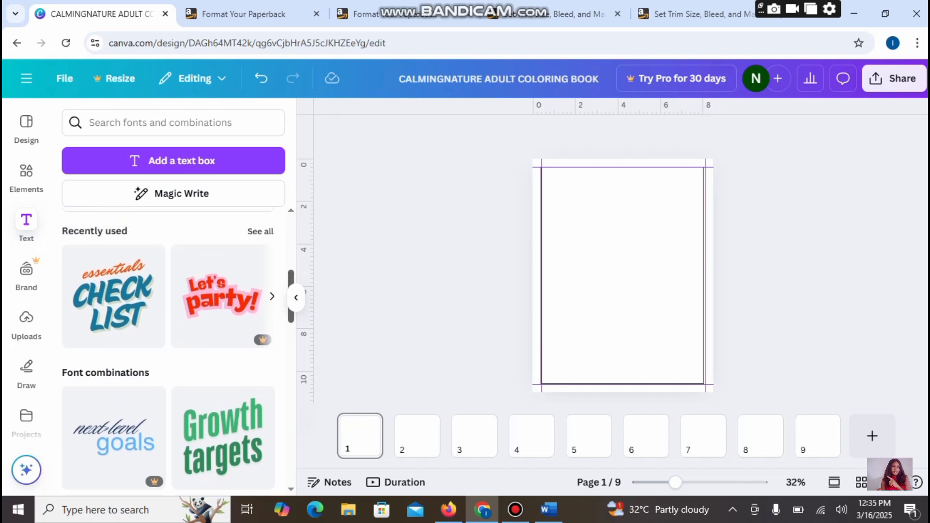
pyautogui.click(114, 295)
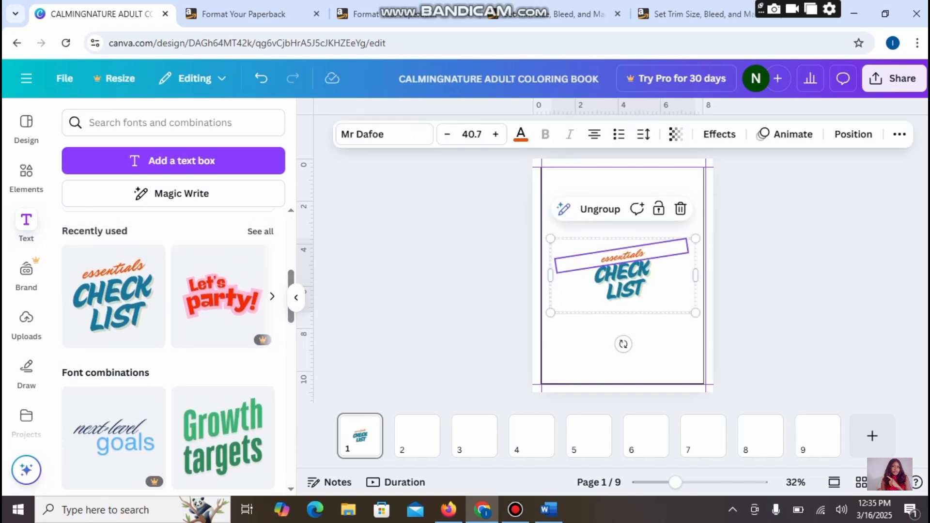
pyautogui.click(680, 209)
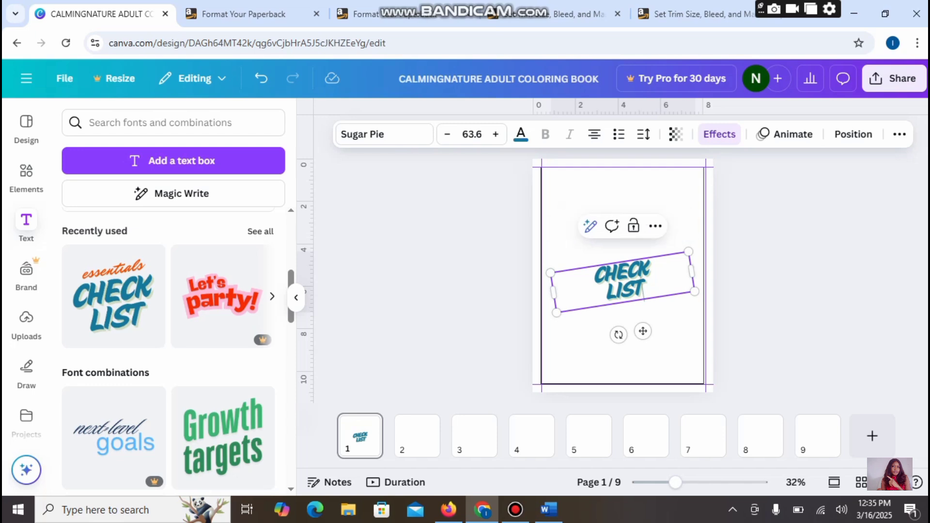
# Replace the "CHECK LIST" text with "CALMING NATURE ADULT COLORING BOOK".
pyautogui.press('BackSpace')
pyautogui.press('BackSpace')
pyautogui.press('BackSpace')
pyautogui.press('BackSpace')
pyautogui.press('BackSpace')
pyautogui.press('BackSpace')
pyautogui.press('BackSpace')
pyautogui.press('BackSpace')
pyautogui.press('BackSpace')
pyautogui.press('BackSpace')
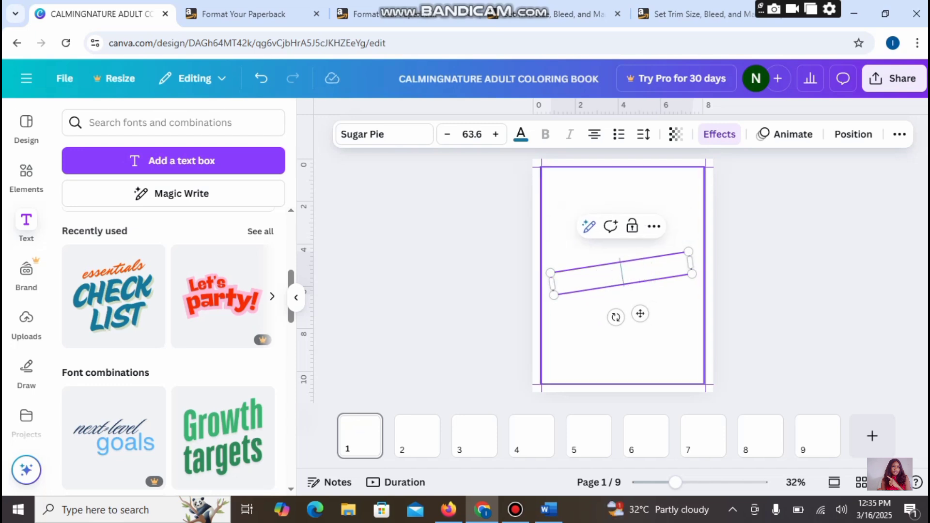
pyautogui.write('CALMIN')
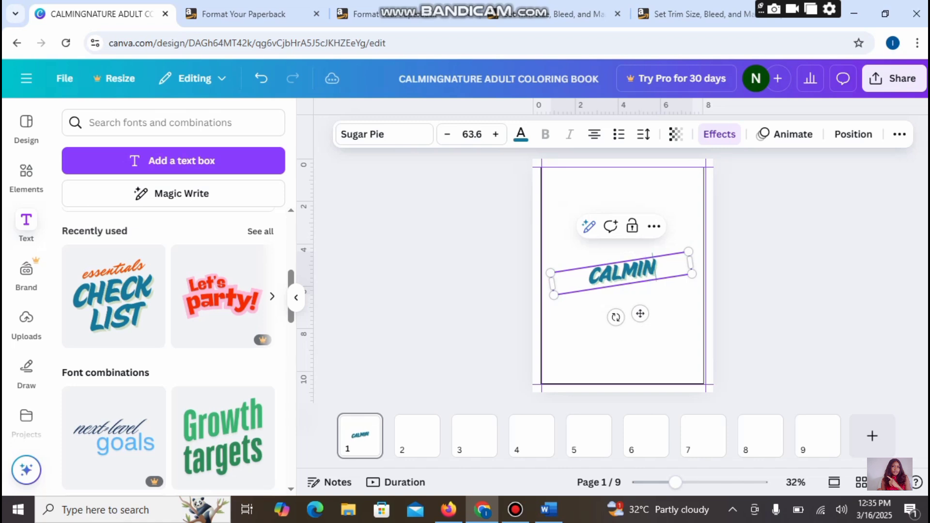
pyautogui.write('G NA')
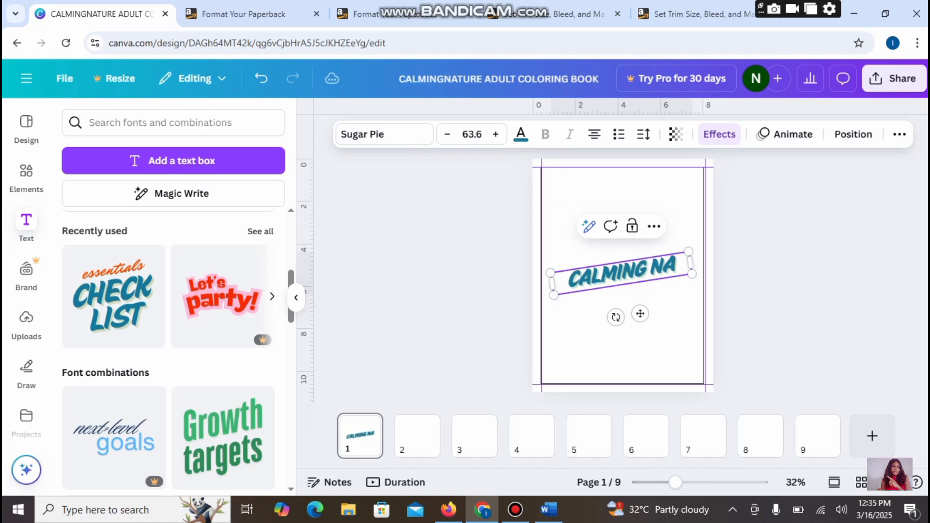
pyautogui.write('TURE C')
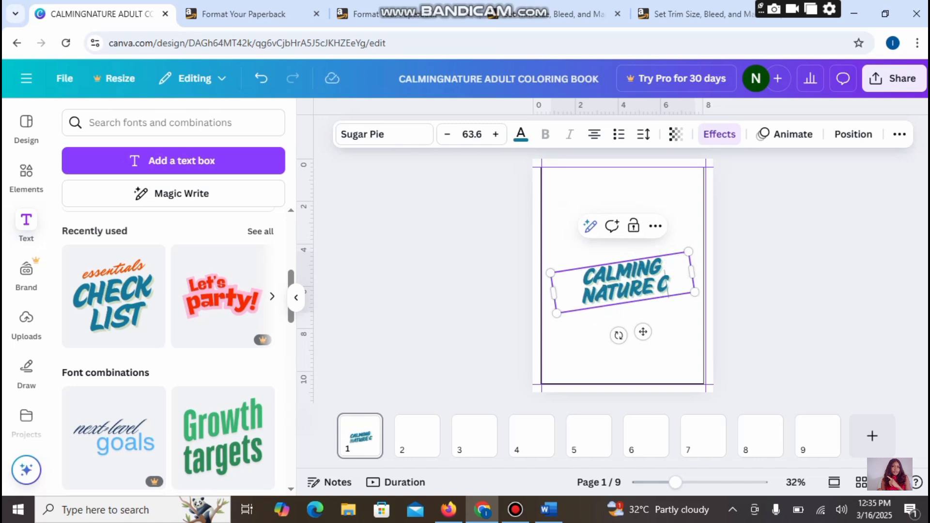
pyautogui.write('OLORING')
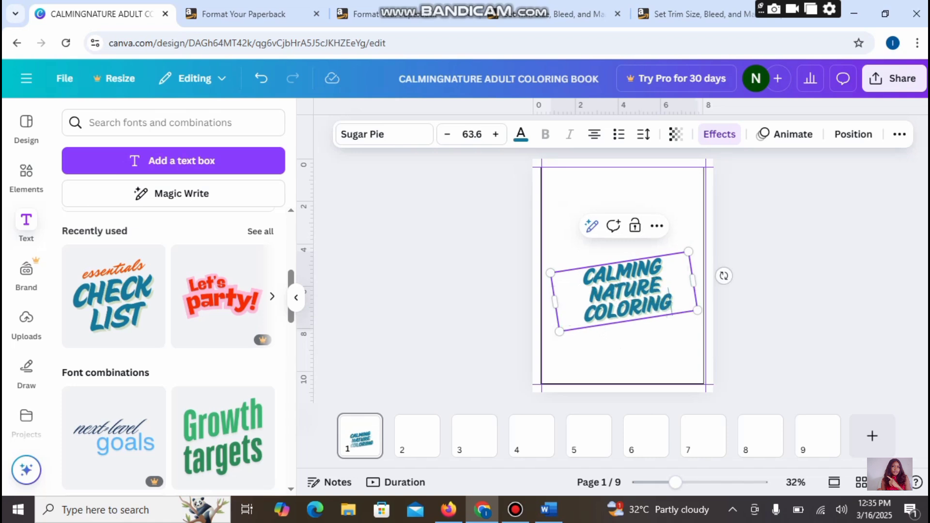
pyautogui.write(' BOOK')
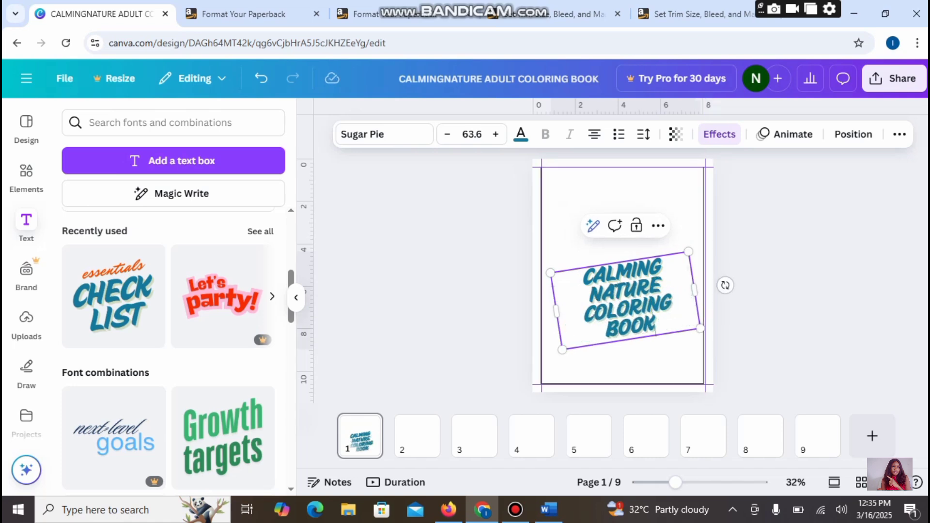
pyautogui.write(' ADUL')
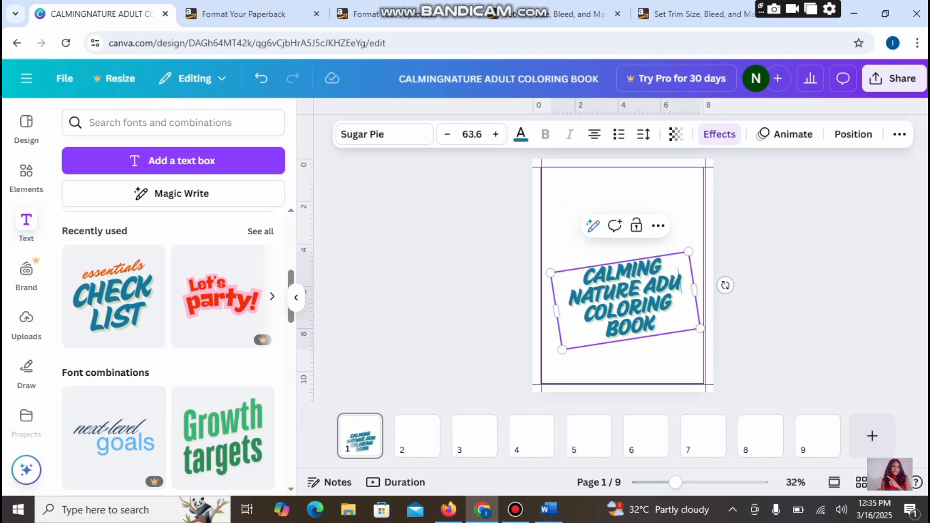
pyautogui.write('T')
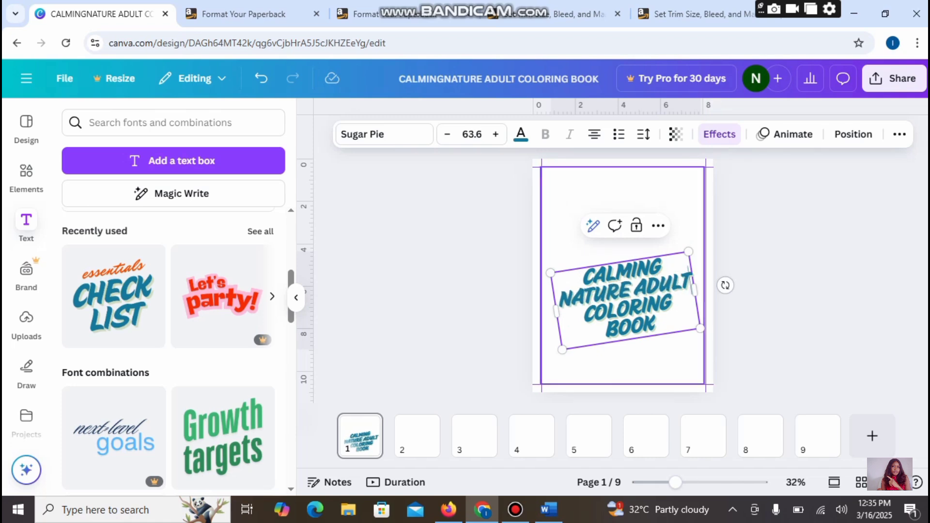
# Move the slanted title up to about the middle of the bordered page and deselect it.
pyautogui.click(755, 310)
pyautogui.moveTo(625, 301); pyautogui.dragTo(621, 270)
pyautogui.press('Escape')
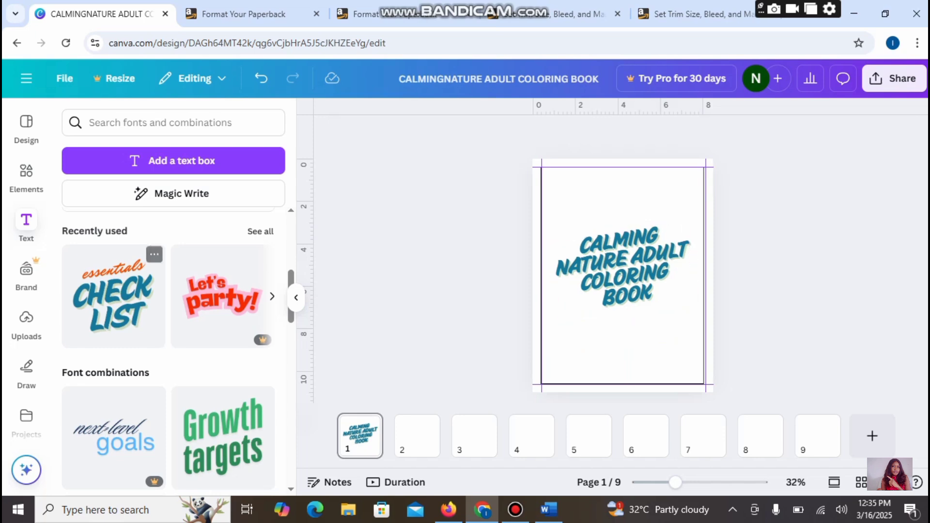
# Place the uploaded coloring image of birds on branches with flowers on page 1 and stretch it to fill the bordered rectangle.
pyautogui.click(26, 318)
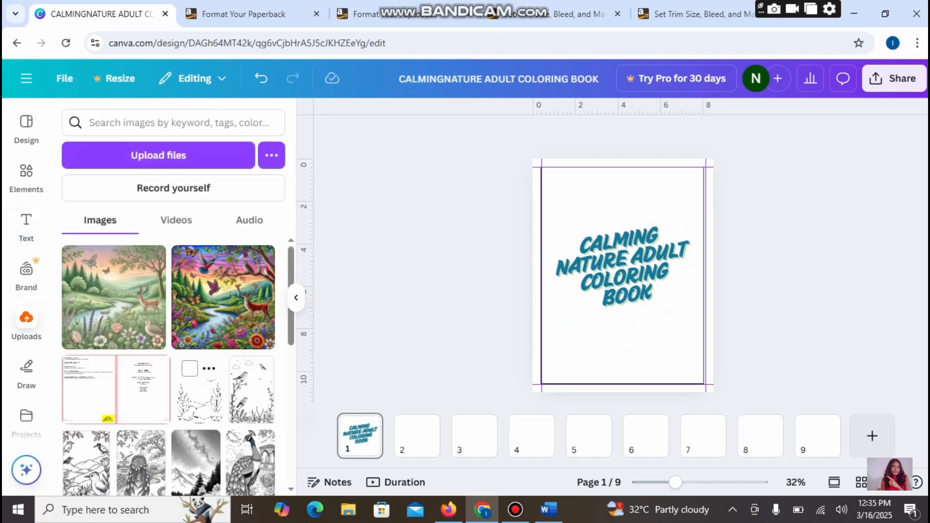
pyautogui.click(251, 390)
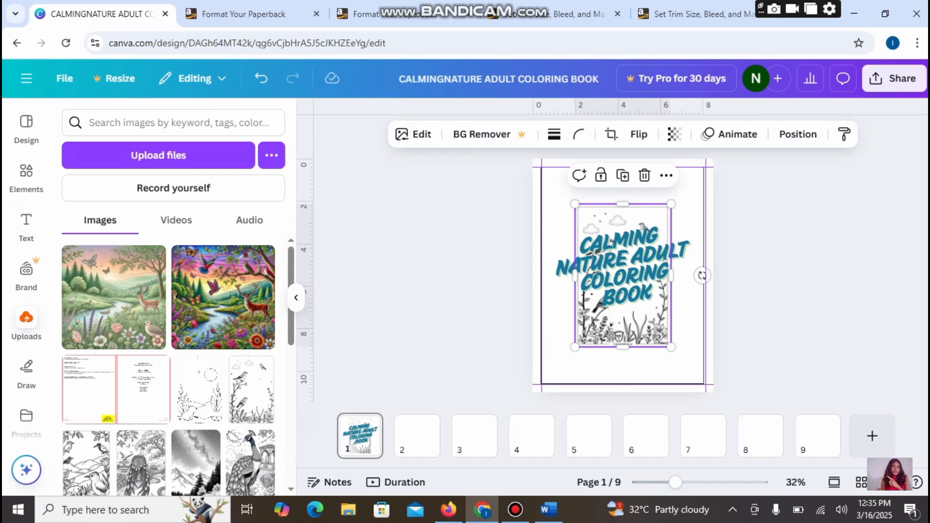
pyautogui.moveTo(575, 275); pyautogui.dragTo(548, 275)
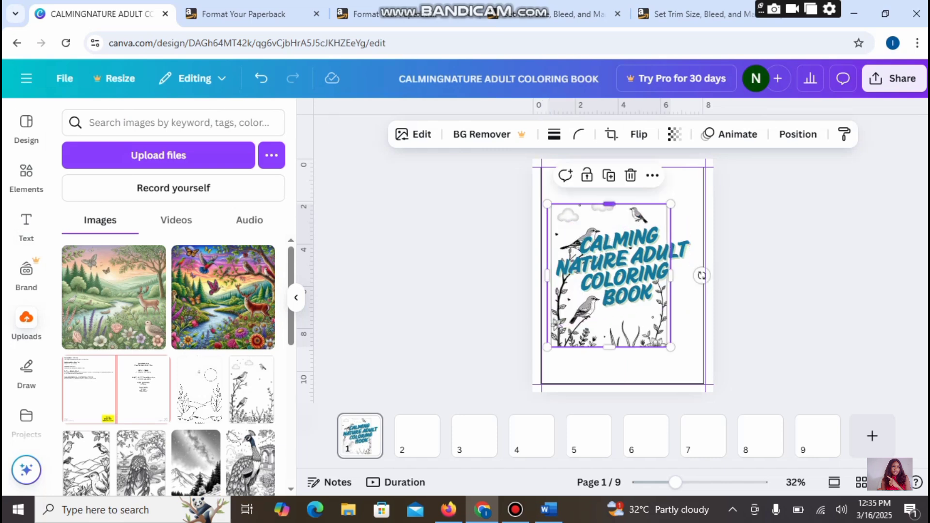
pyautogui.moveTo(609, 281); pyautogui.dragTo(602, 243)
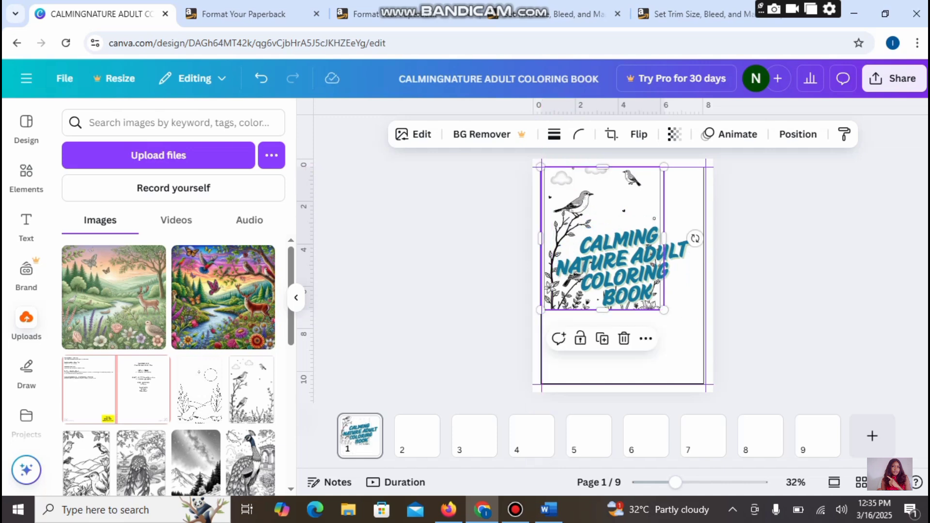
pyautogui.moveTo(664, 238); pyautogui.dragTo(705, 238)
pyautogui.moveTo(623, 309); pyautogui.dragTo(623, 384)
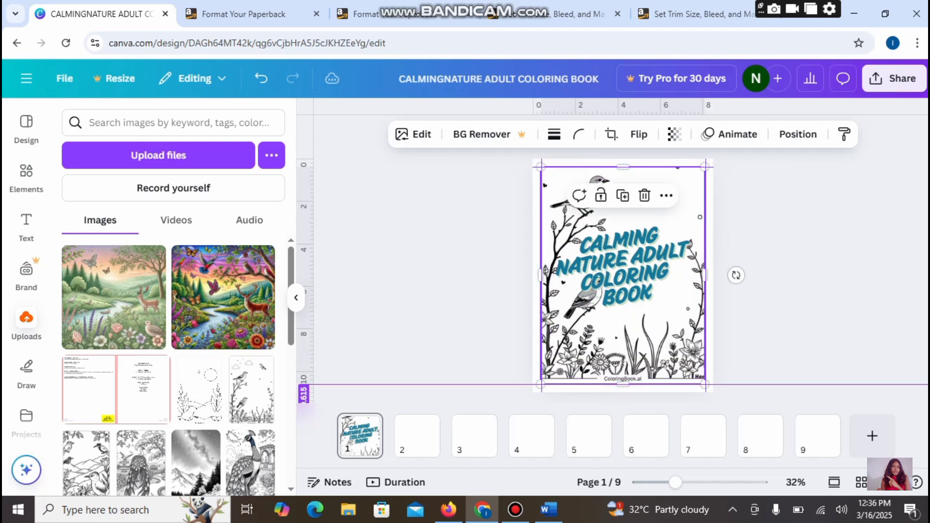
pyautogui.moveTo(623, 339)
pyautogui.mouseDown()
pyautogui.moveTo(622, 347)
pyautogui.moveTo(622, 339)
pyautogui.mouseUp()
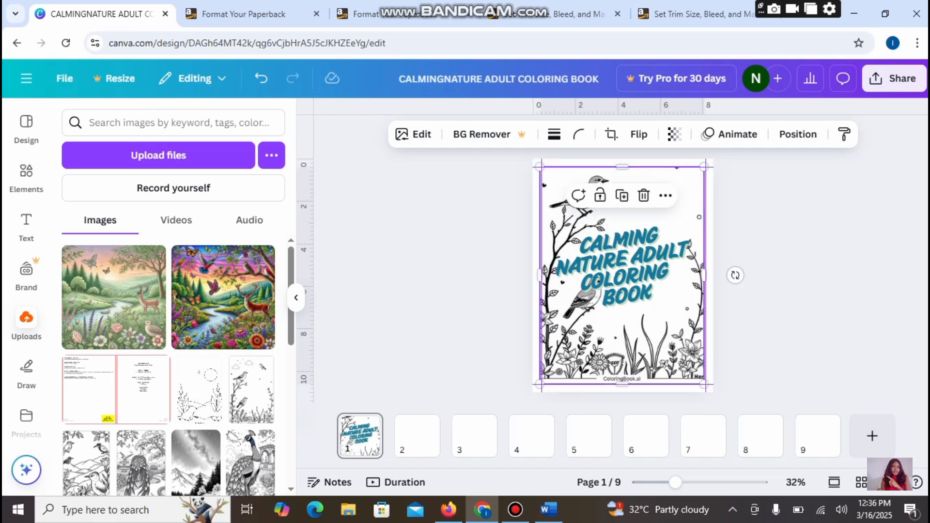
pyautogui.press('Escape')
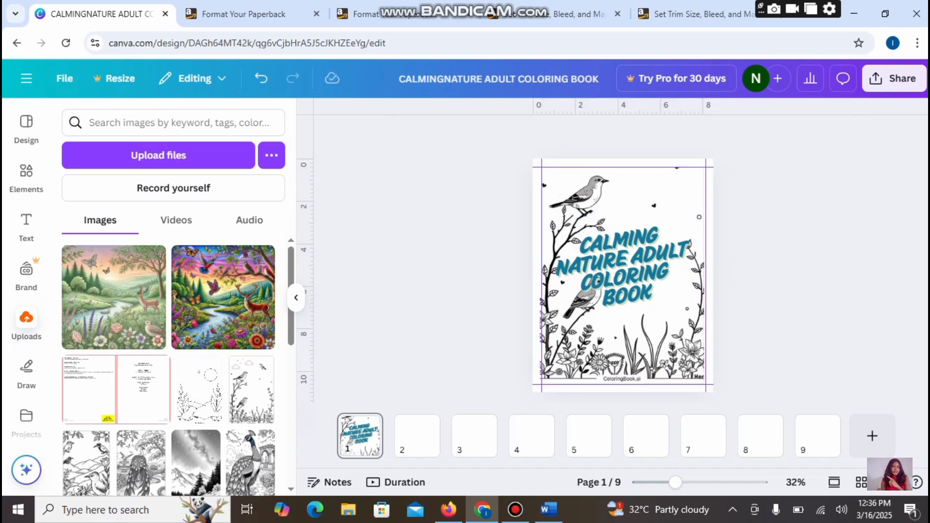
pyautogui.click(416, 436)
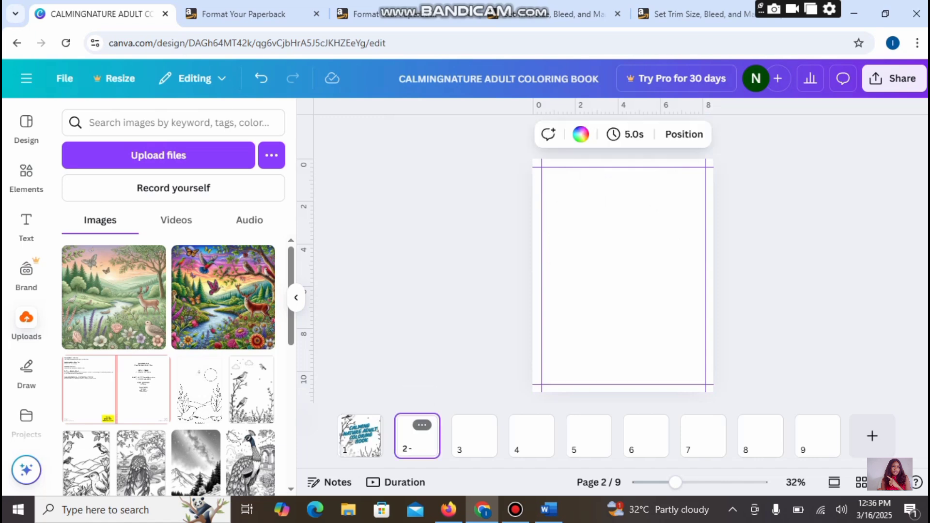
pyautogui.click(475, 436)
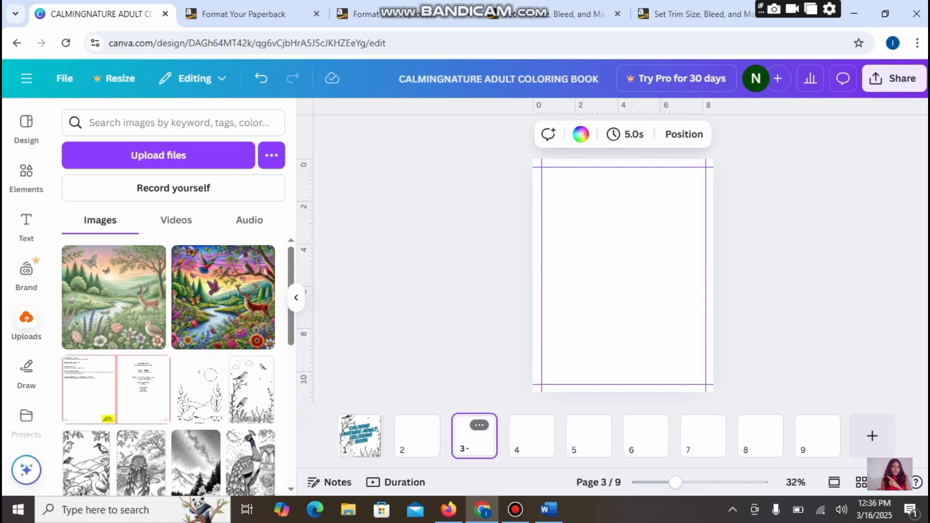
pyautogui.click(360, 436)
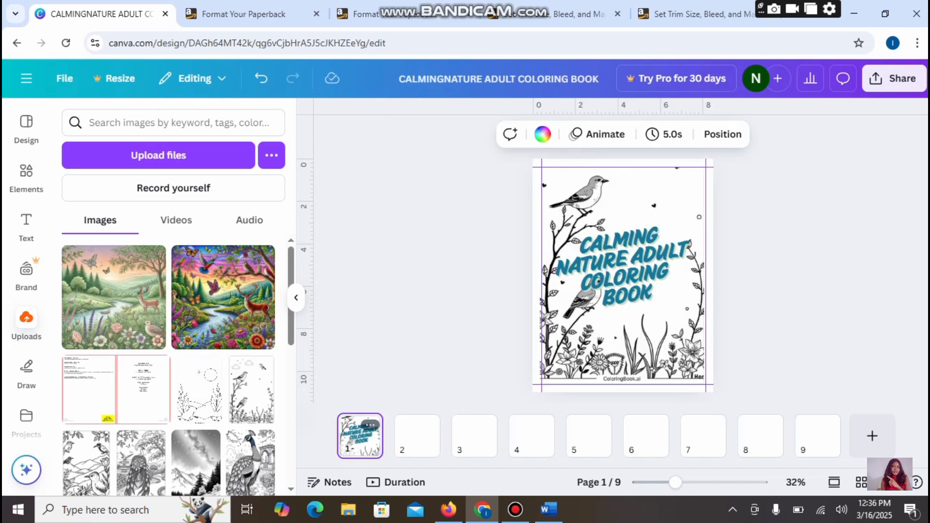
pyautogui.click(417, 436)
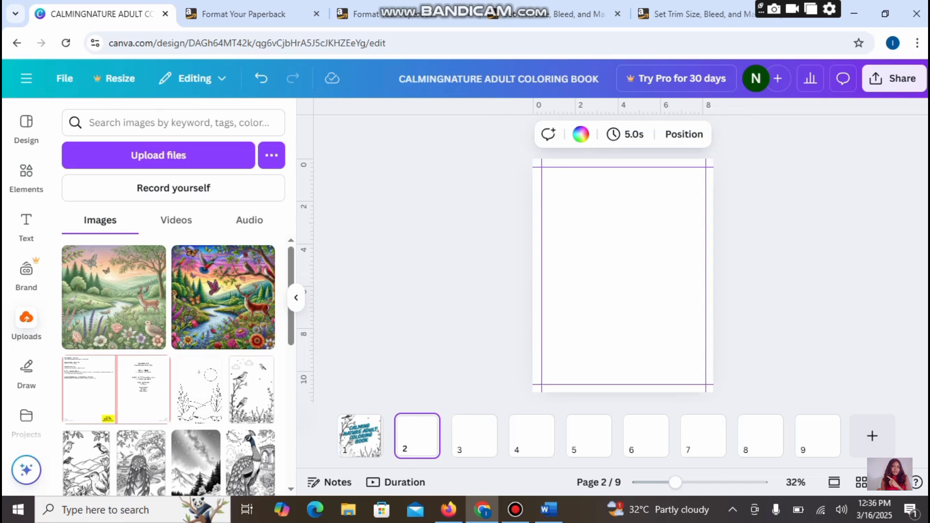
# Add a heading to page 3 that reads "THIS BOOK BELONGS".
pyautogui.click(475, 435)
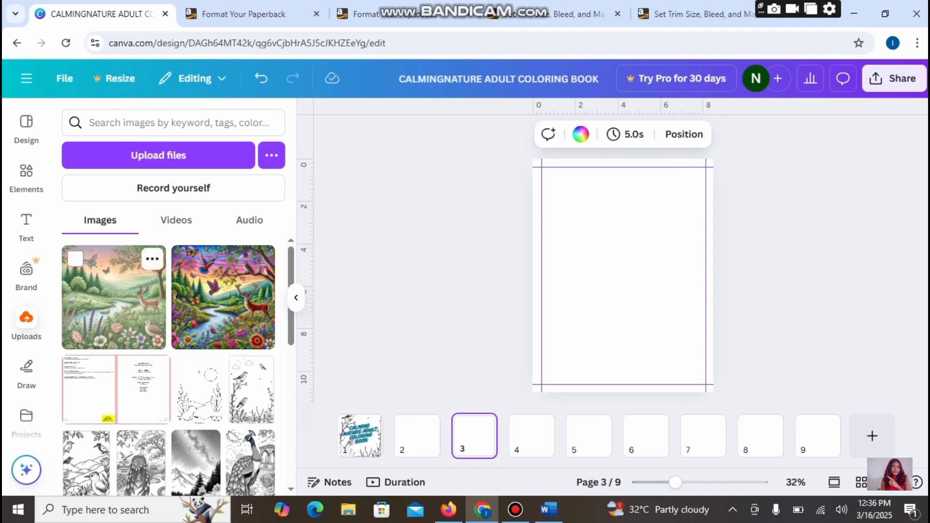
pyautogui.click(26, 228)
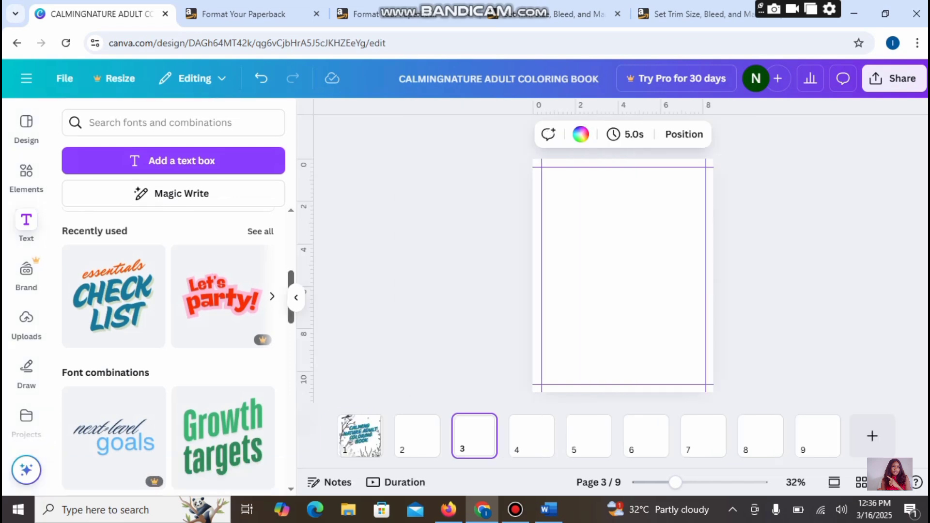
pyautogui.scroll(5, 169, 348)
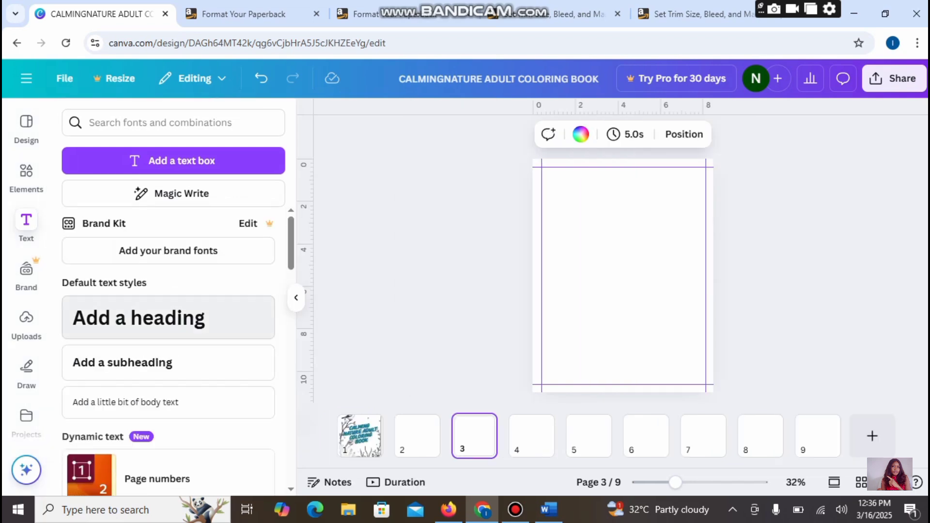
pyautogui.click(138, 318)
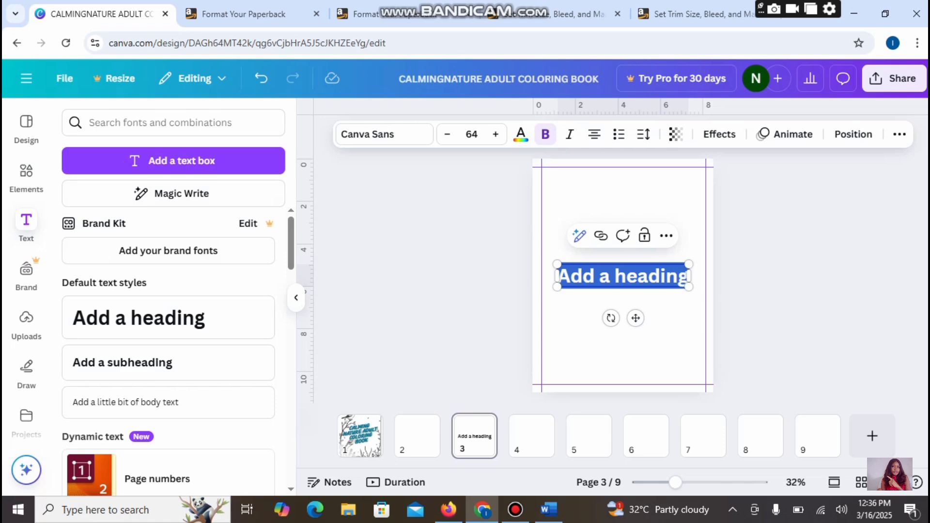
pyautogui.write('THIS')
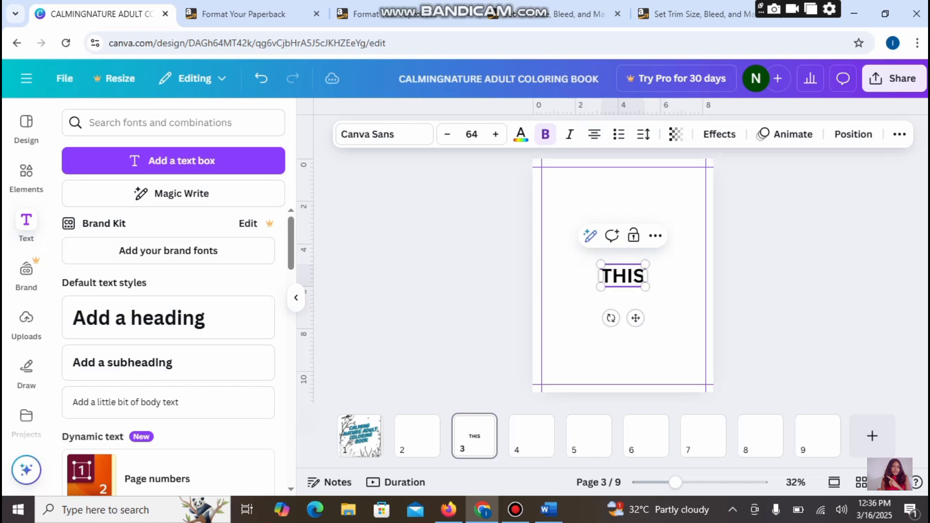
pyautogui.write(' BOOK B')
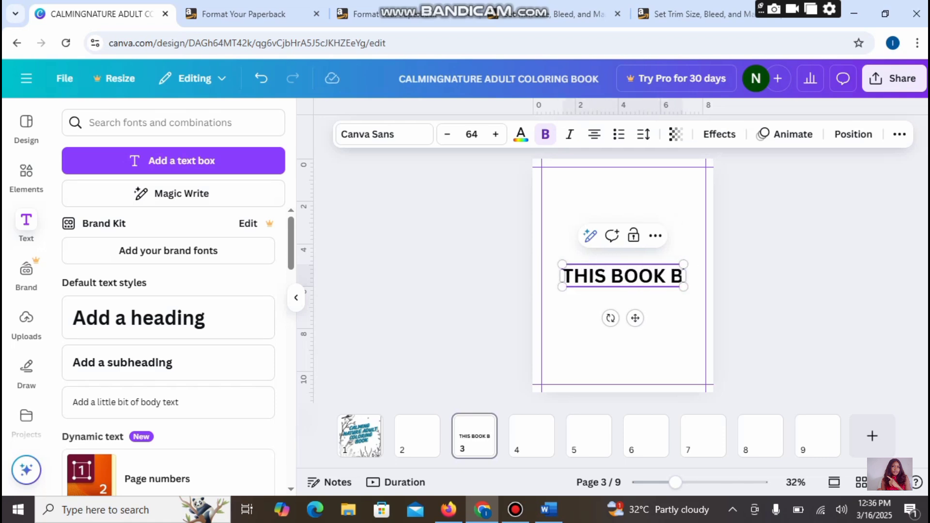
pyautogui.write('ELO')
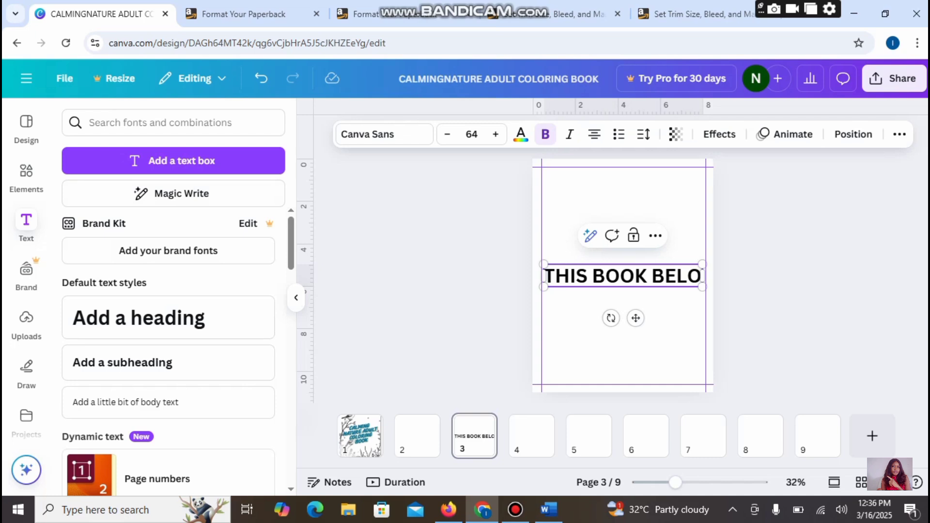
pyautogui.write('NGS')
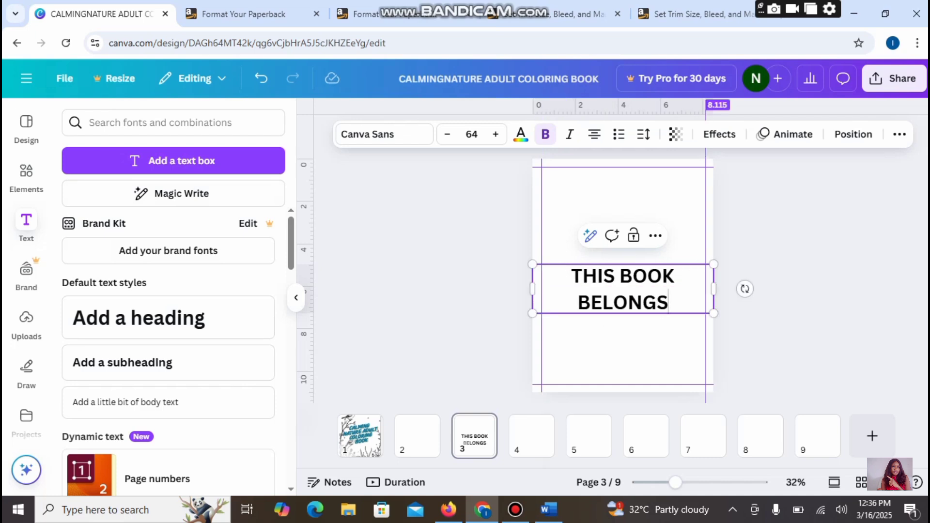
# Scale the page 3 heading down to font size 37.3 so it fits on one line, and deselect it.
pyautogui.moveTo(713, 313); pyautogui.dragTo(633, 269)
pyautogui.click(746, 291)
pyautogui.click(746, 271)
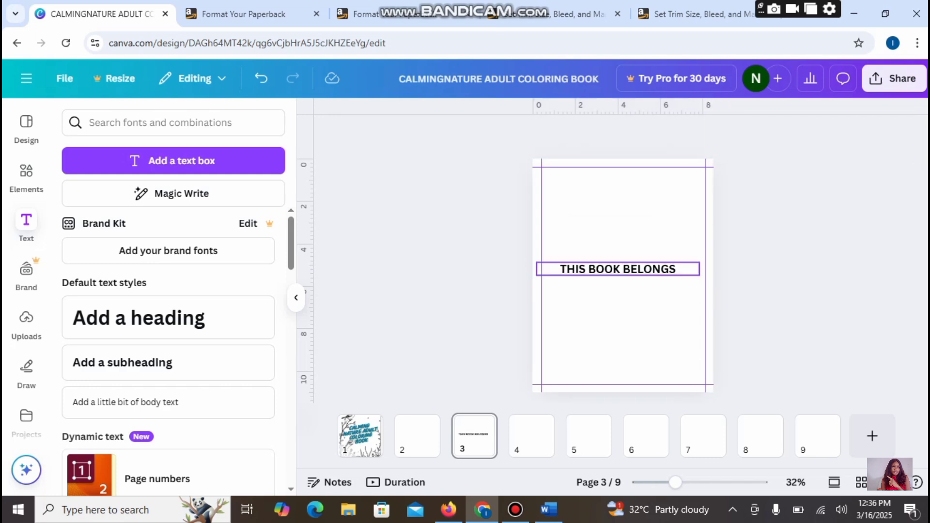
# Complete the page 3 heading so it reads "THIS BOOK BELONGS TO".
pyautogui.click(675, 269)
pyautogui.click(675, 269)
pyautogui.write('T')
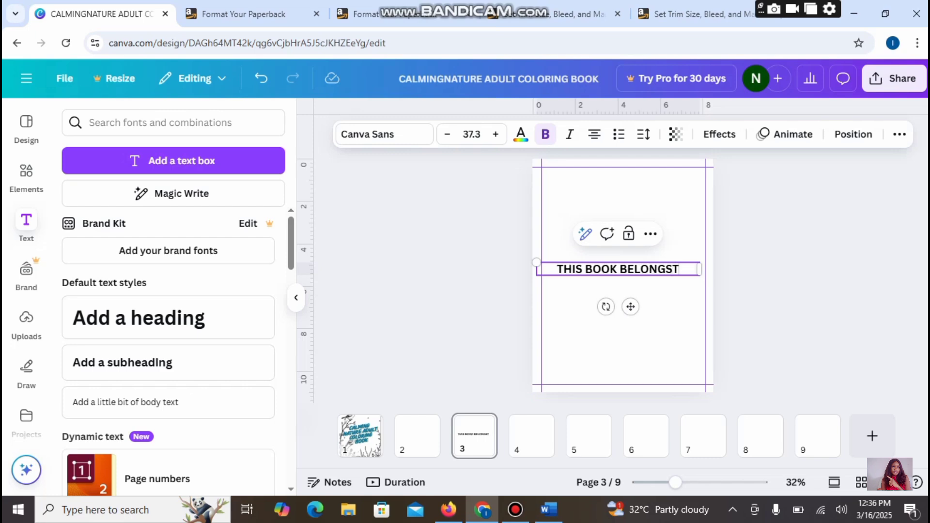
pyautogui.write('O')
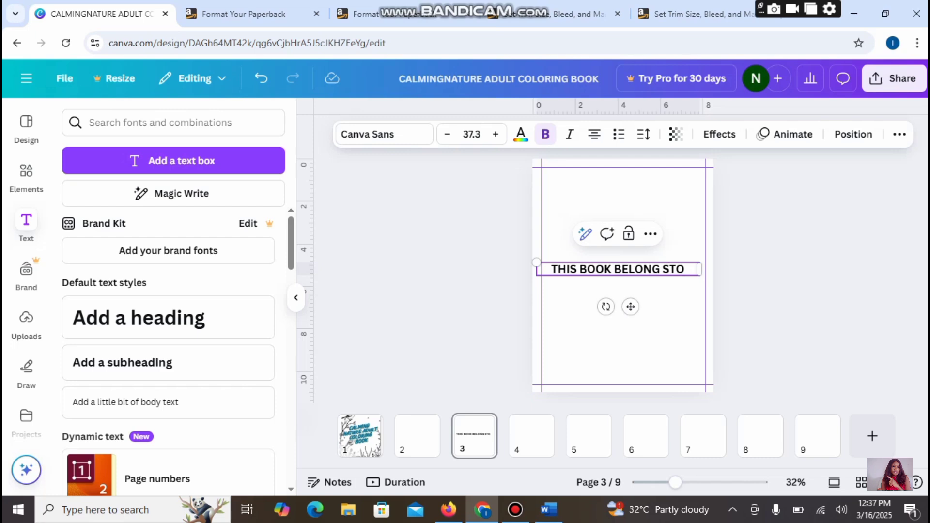
pyautogui.press('Delete')
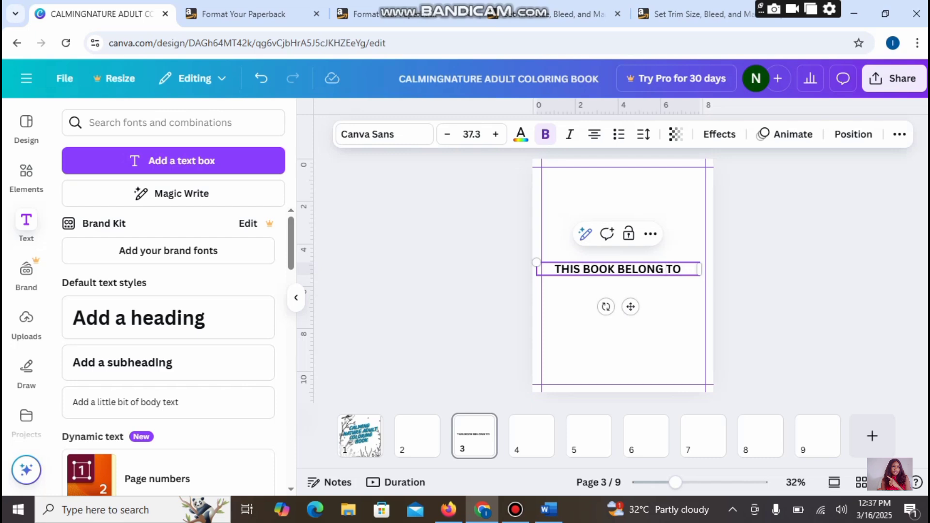
pyautogui.write('S')
pyautogui.press('BackSpace')
pyautogui.press('BackSpace')
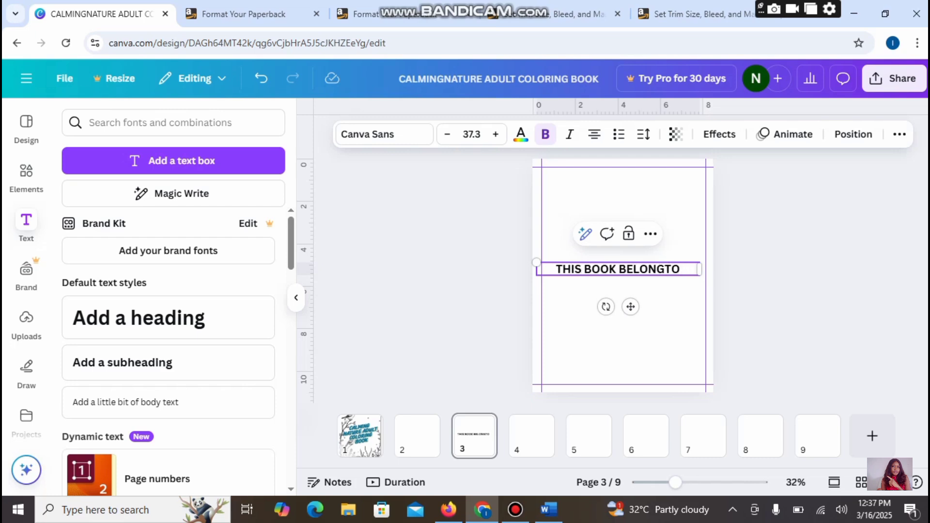
pyautogui.write('S')
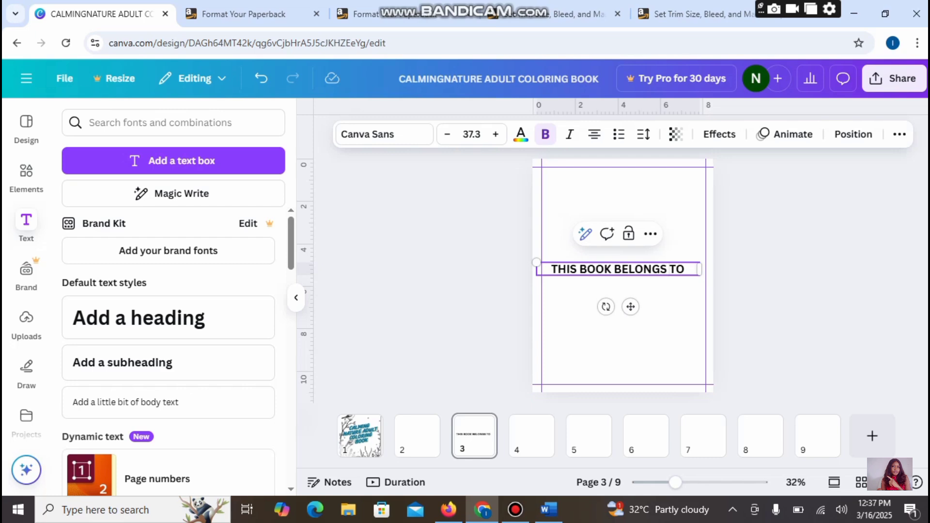
pyautogui.press('Escape')
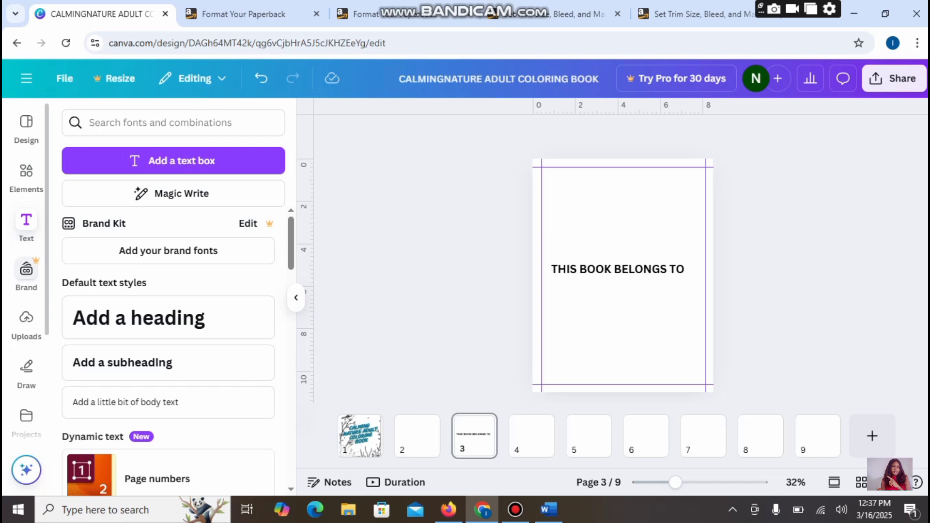
# Place the uploaded coloring image of a bear between leafy plants on page 3 and enlarge it to fill the margin guides.
pyautogui.click(26, 320)
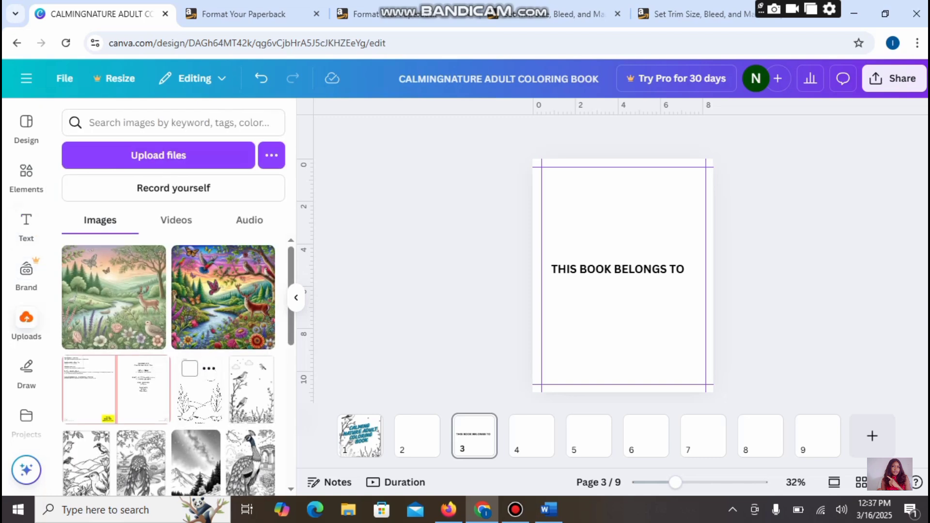
pyautogui.click(199, 392)
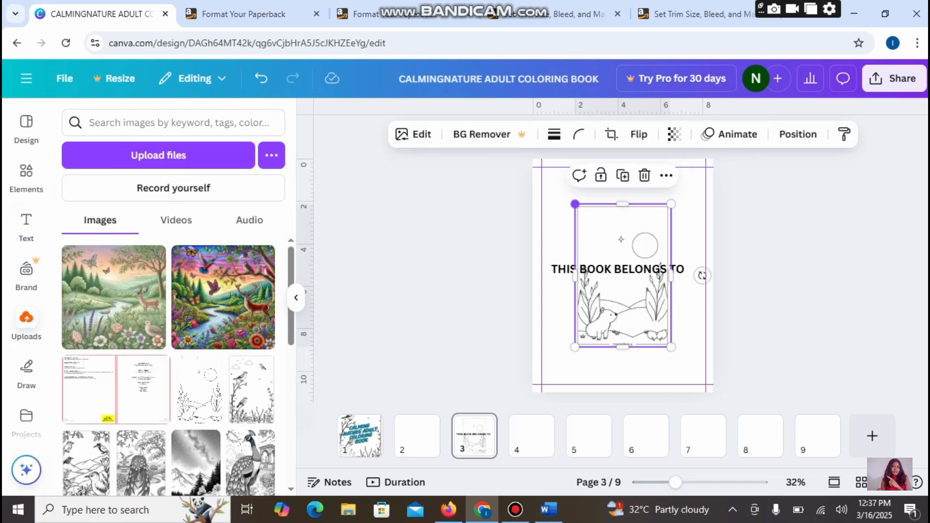
pyautogui.moveTo(575, 204); pyautogui.dragTo(551, 167)
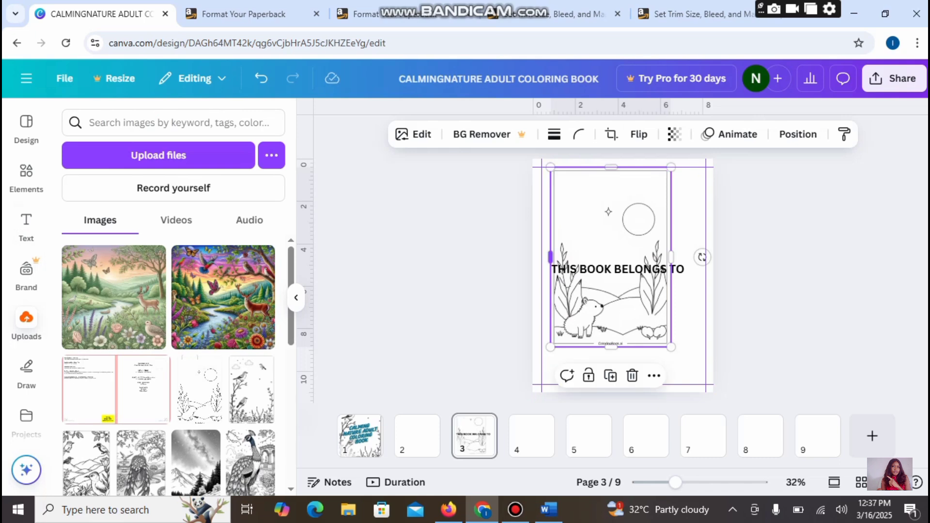
pyautogui.moveTo(591, 281); pyautogui.dragTo(582, 280)
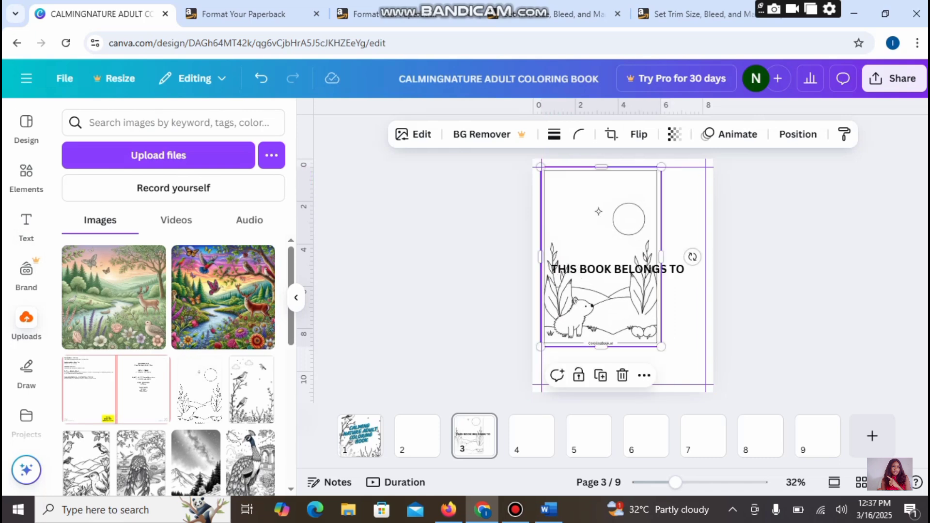
pyautogui.moveTo(661, 347); pyautogui.dragTo(688, 388)
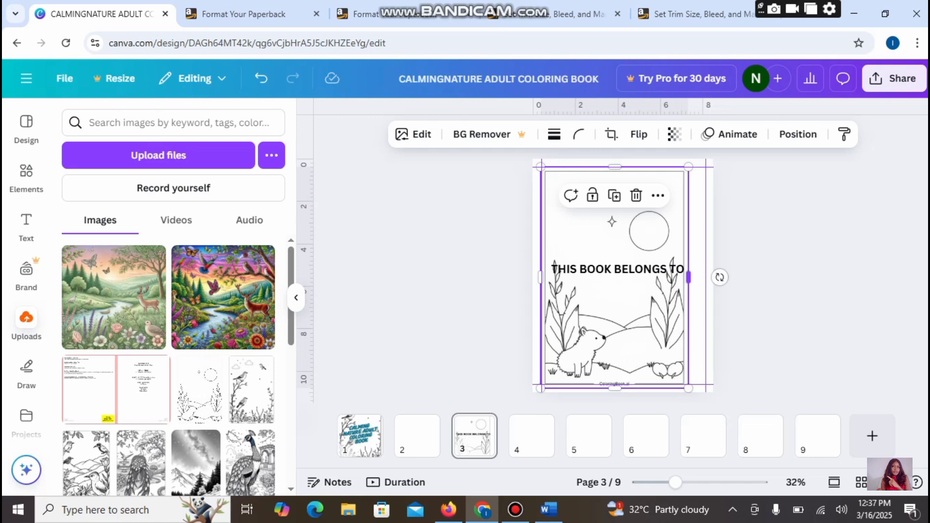
pyautogui.moveTo(689, 278); pyautogui.dragTo(705, 283)
pyautogui.click(765, 296)
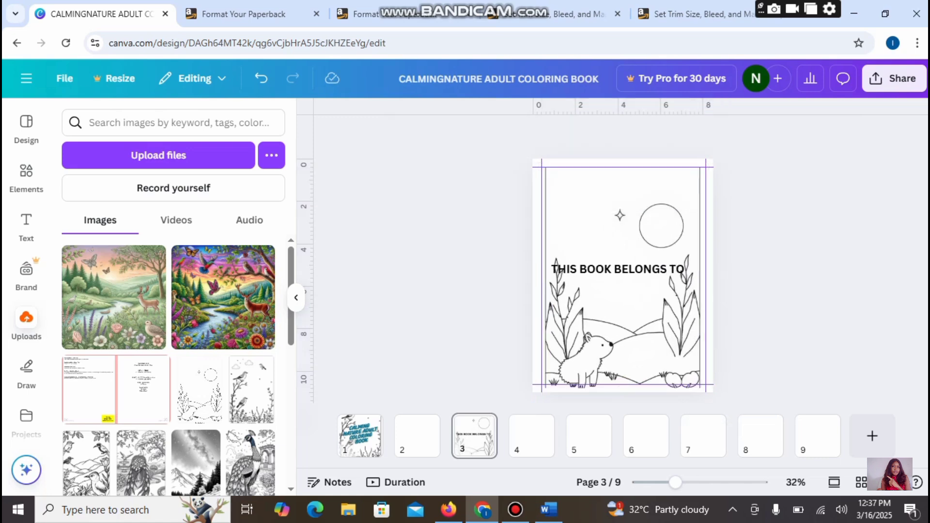
# Search the fonts and text combinations for "A LINE".
pyautogui.click(617, 269)
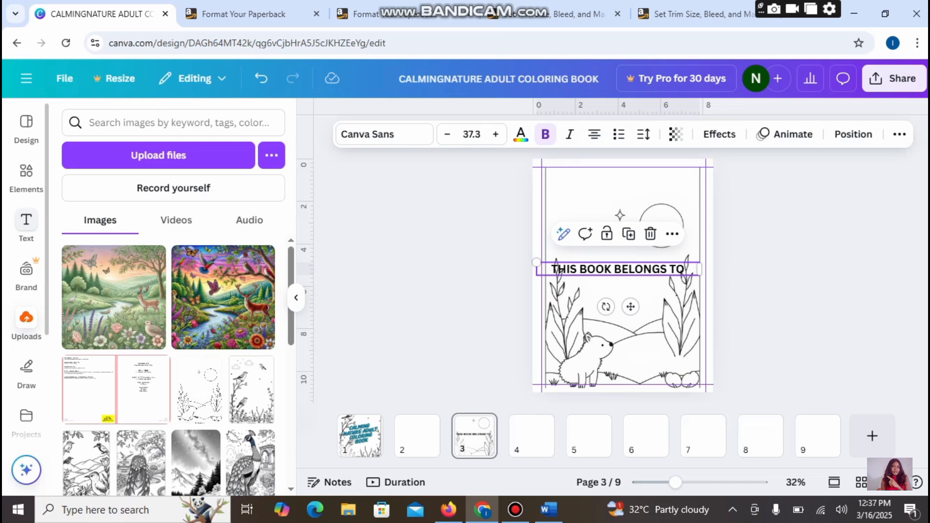
pyautogui.click(26, 226)
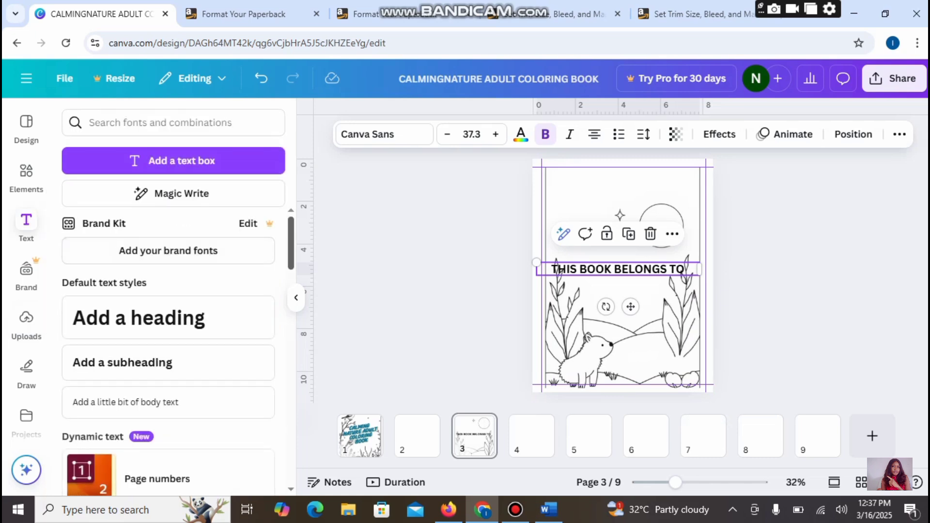
pyautogui.scroll(-6, 168, 339)
pyautogui.scroll(6, 168, 339)
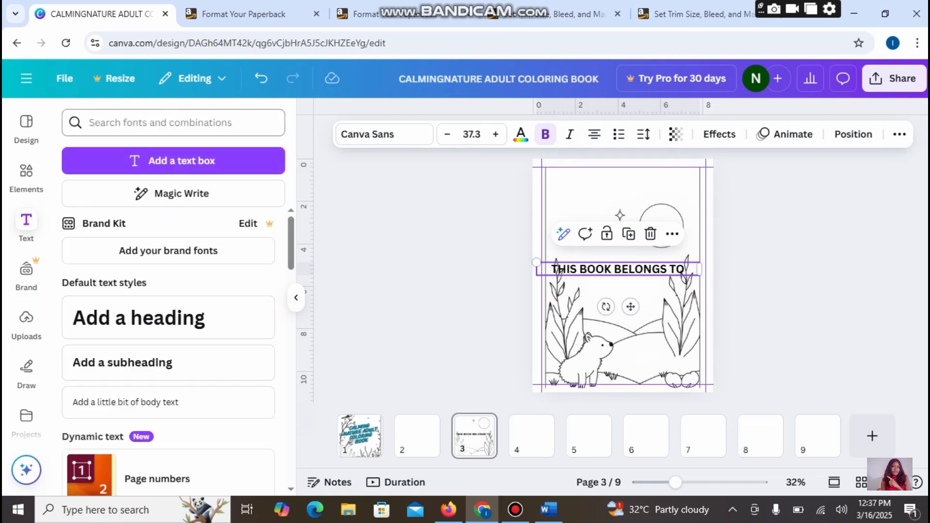
pyautogui.click(165, 121)
pyautogui.write('LIN')
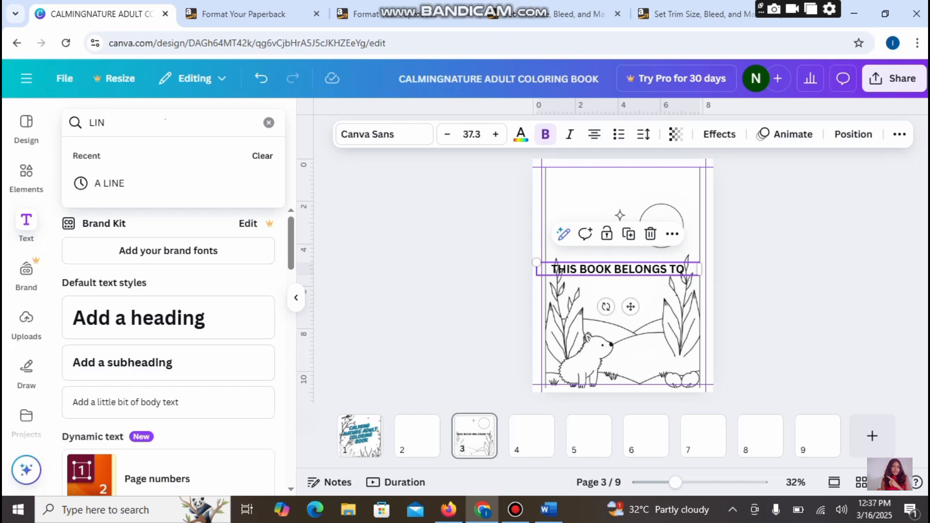
pyautogui.press('Down')
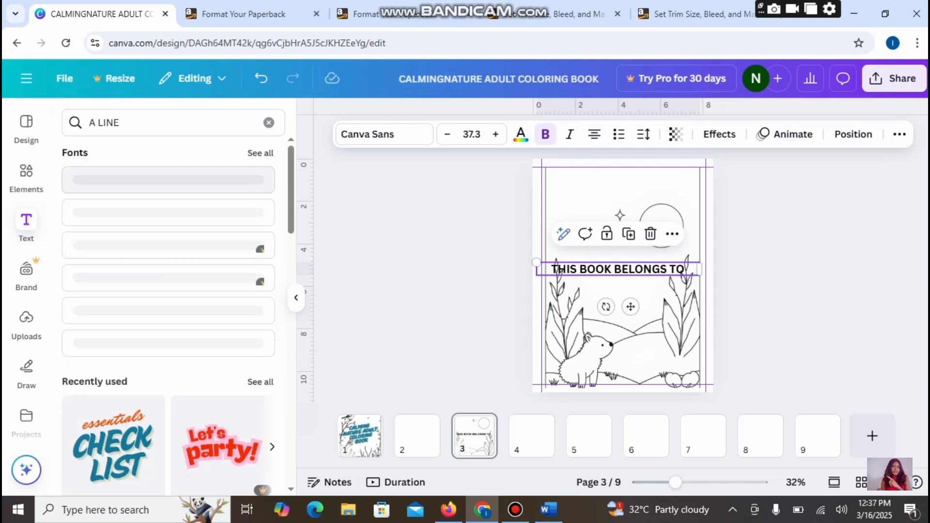
# Add the line shape with hollow square ends below "THIS BOOK BELONGS TO" and lengthen it to span most of the text's width.
pyautogui.click(26, 177)
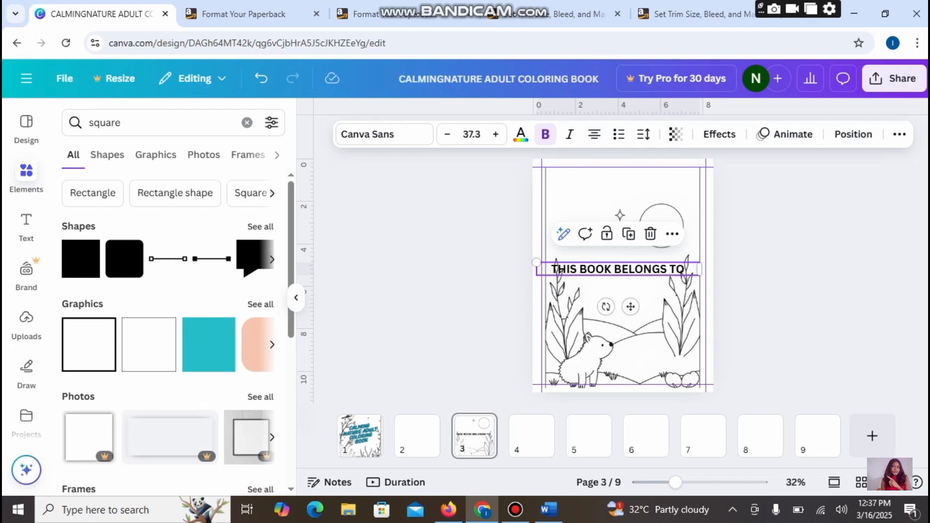
pyautogui.click(167, 259)
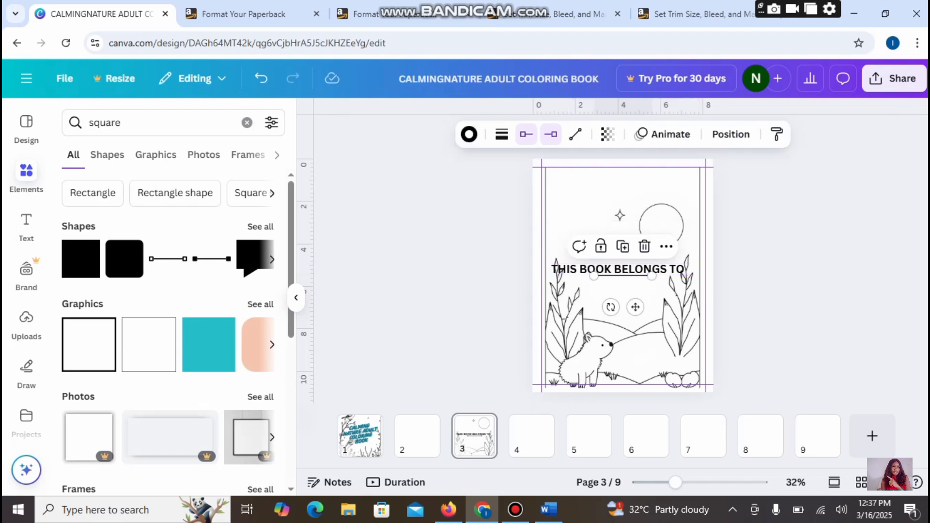
pyautogui.moveTo(625, 275); pyautogui.dragTo(672, 289)
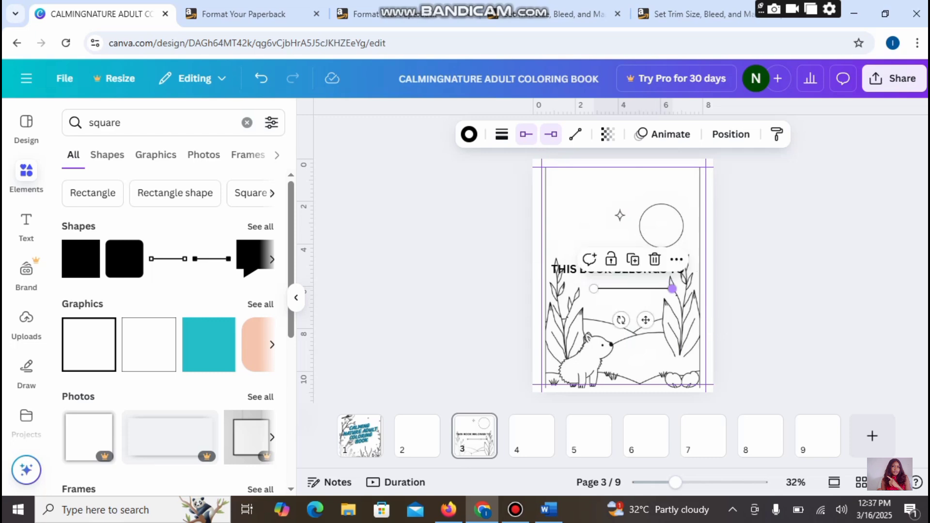
pyautogui.moveTo(594, 289); pyautogui.dragTo(623, 299)
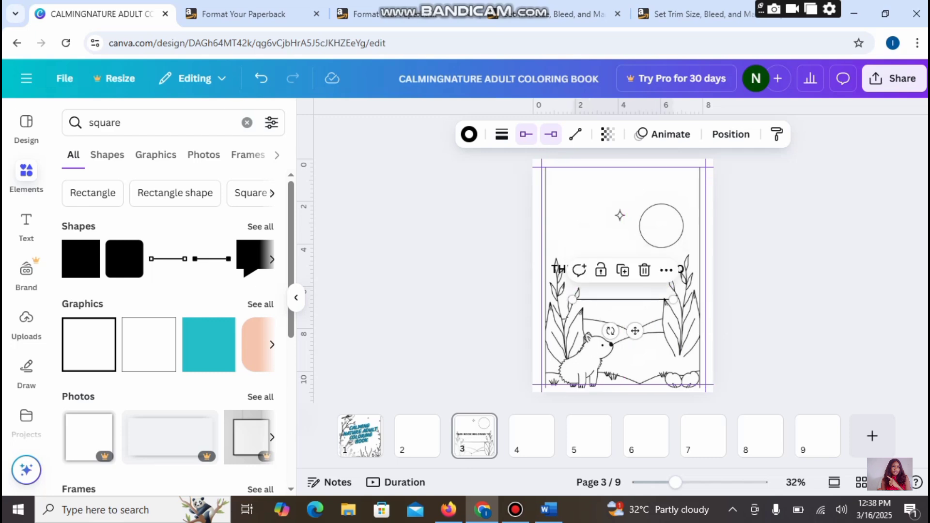
# Place the uploaded coloring image of birds among flowers and hills on page 5 and enlarge it to fill the margin guides.
pyautogui.press('Escape')
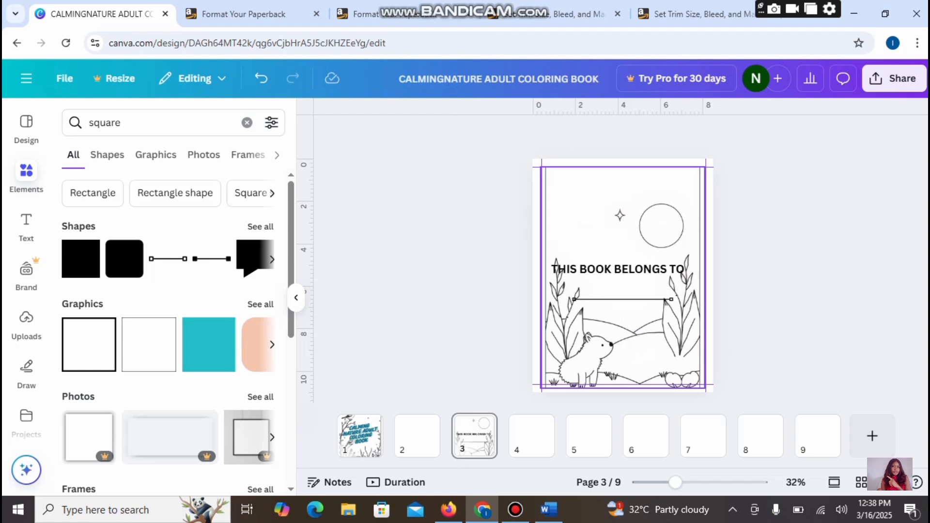
pyautogui.click(589, 436)
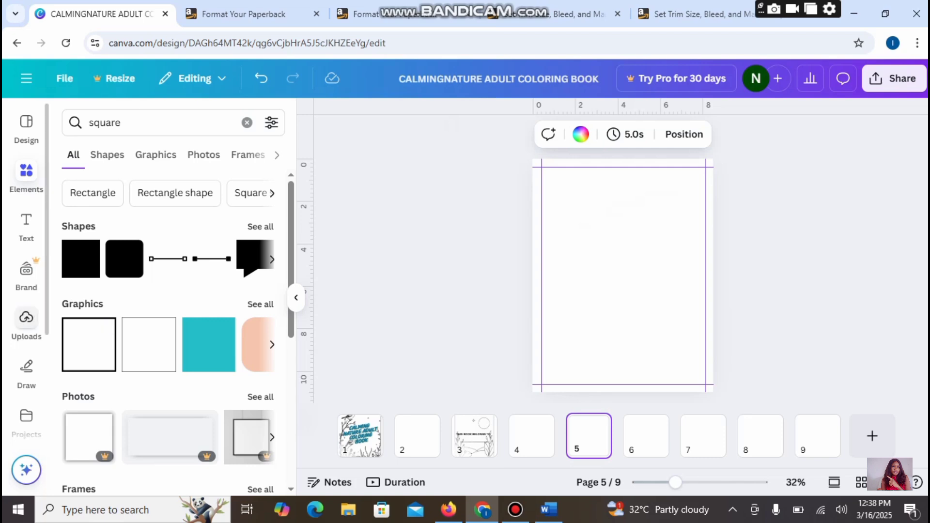
pyautogui.click(26, 320)
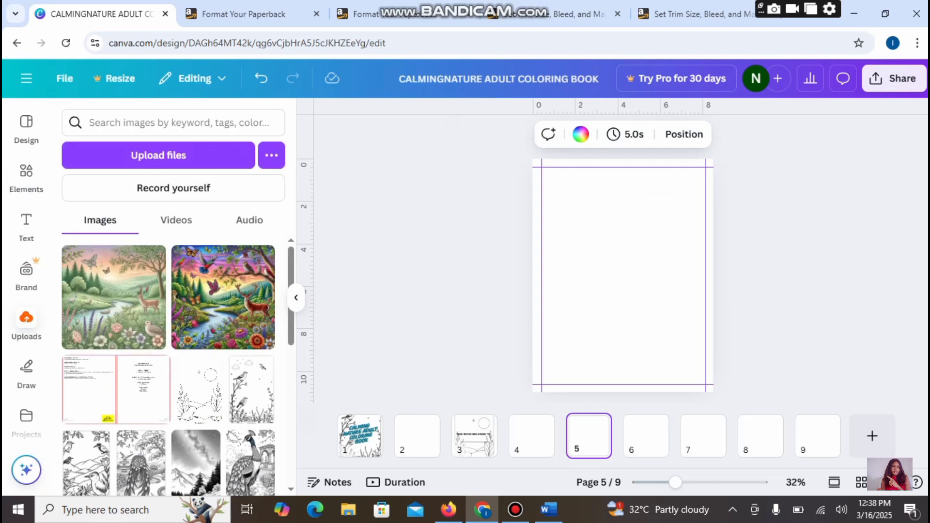
pyautogui.scroll(-3, 169, 363)
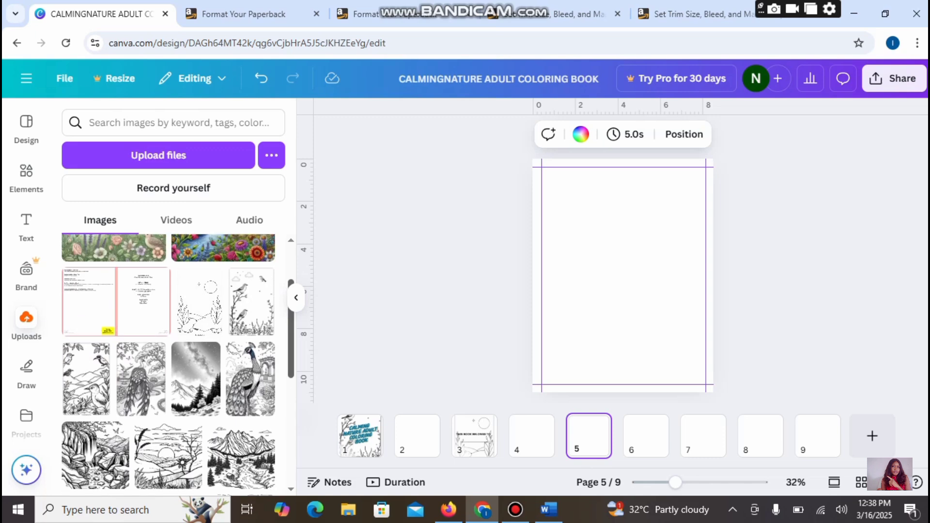
pyautogui.click(86, 382)
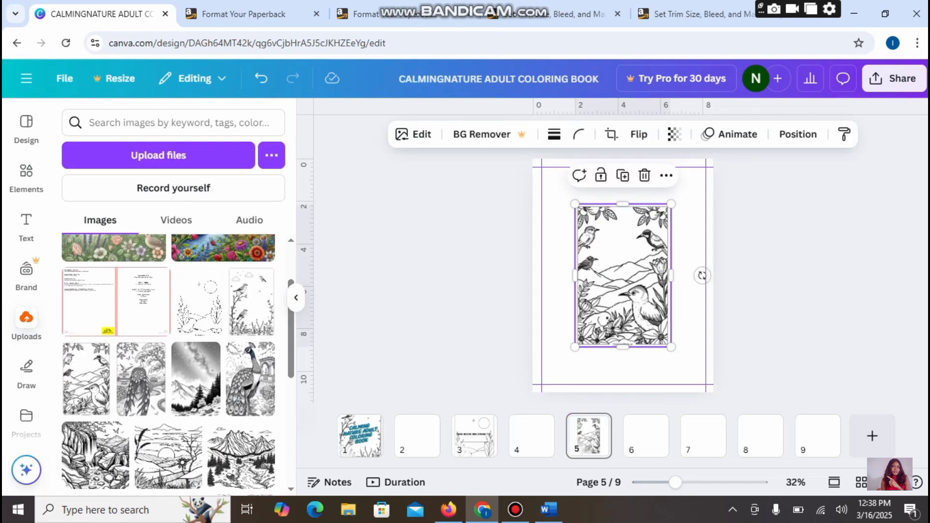
pyautogui.moveTo(575, 204); pyautogui.dragTo(553, 172)
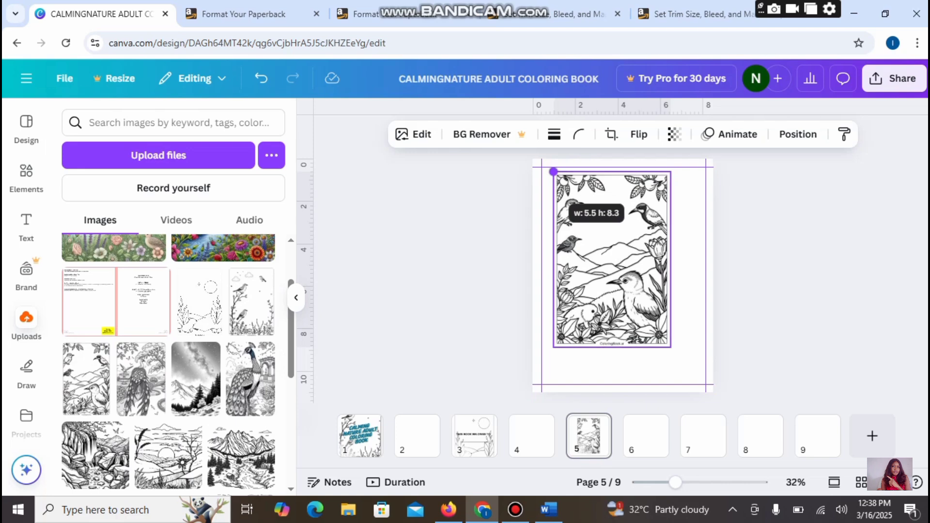
pyautogui.moveTo(612, 260); pyautogui.dragTo(600, 255)
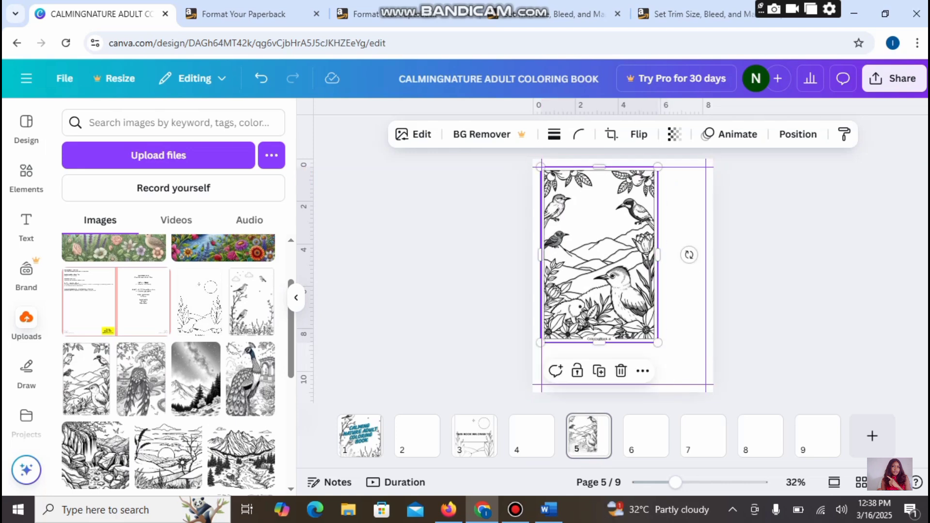
pyautogui.moveTo(657, 342); pyautogui.dragTo(685, 385)
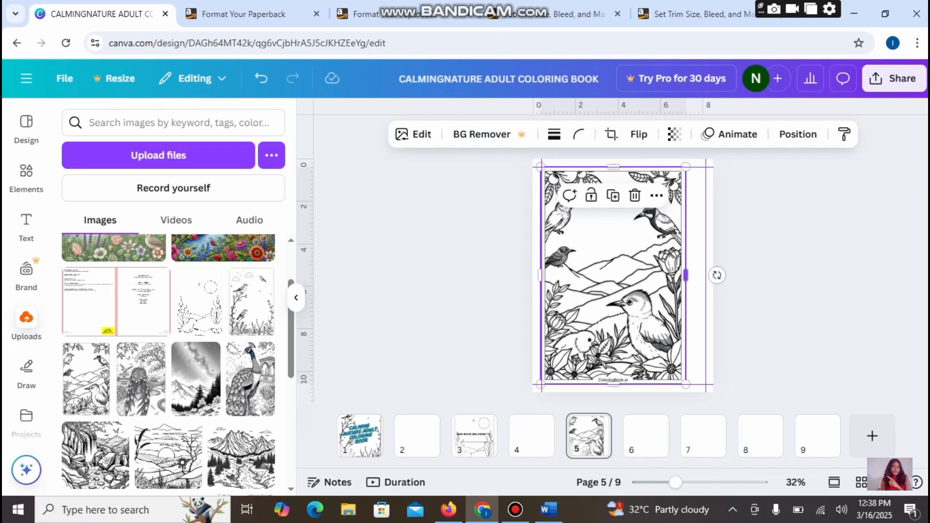
pyautogui.moveTo(687, 275); pyautogui.dragTo(705, 275)
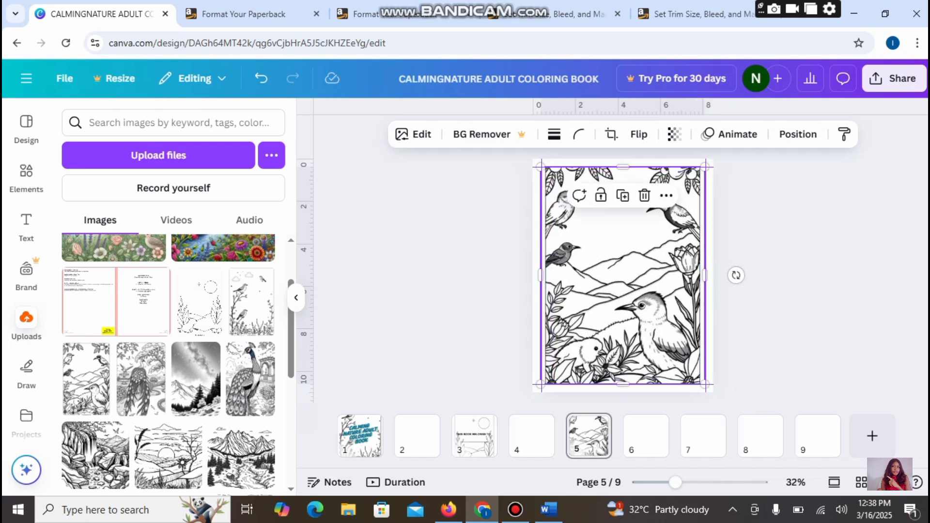
pyautogui.press('Escape')
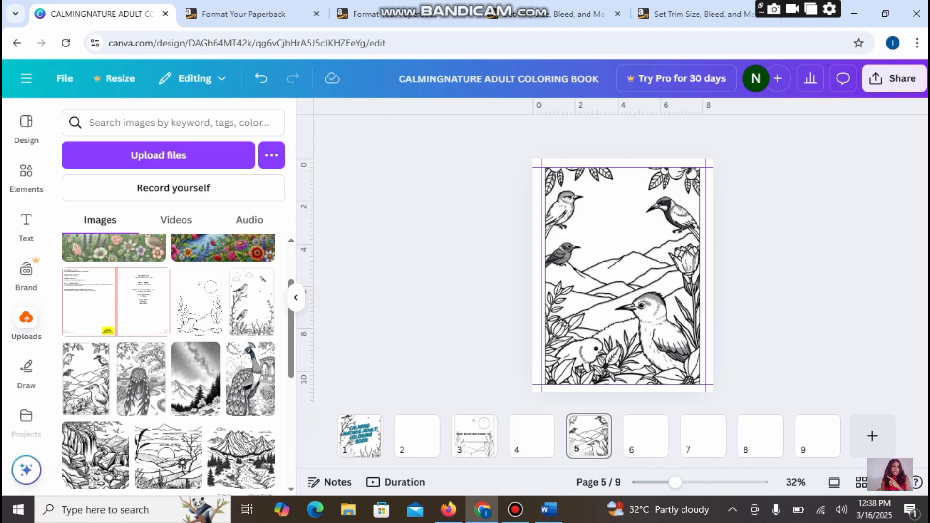
# Place the uploaded coloring image of a peacock seen from behind on page 7 and enlarge it to fill the margin guides.
pyautogui.click(703, 436)
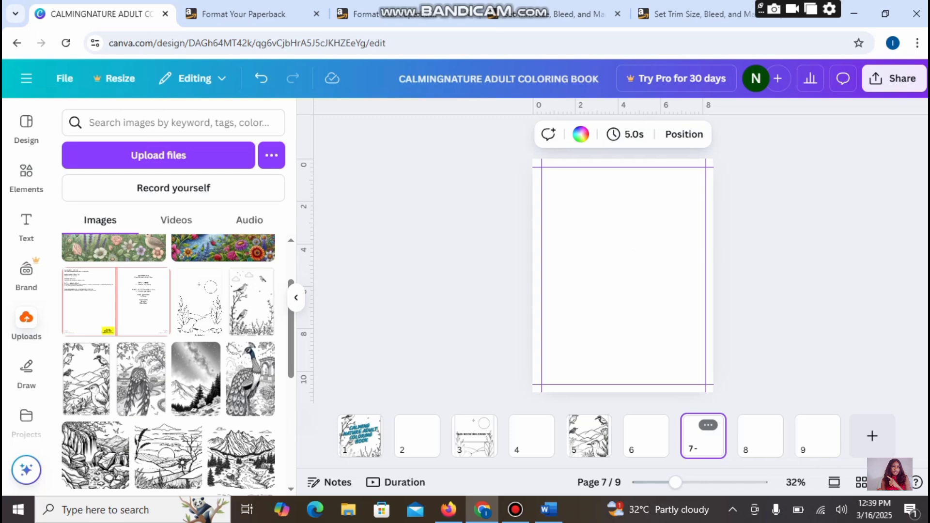
pyautogui.click(589, 436)
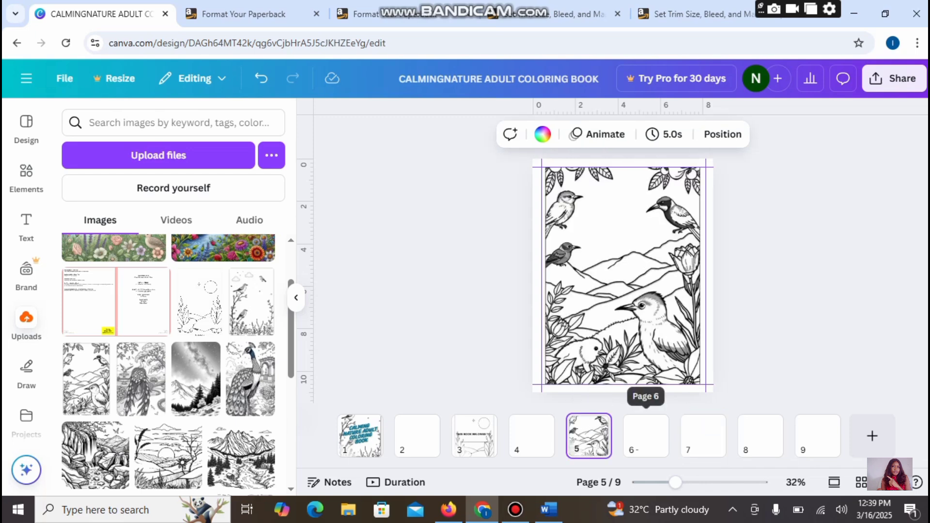
pyautogui.click(646, 434)
pyautogui.click(703, 436)
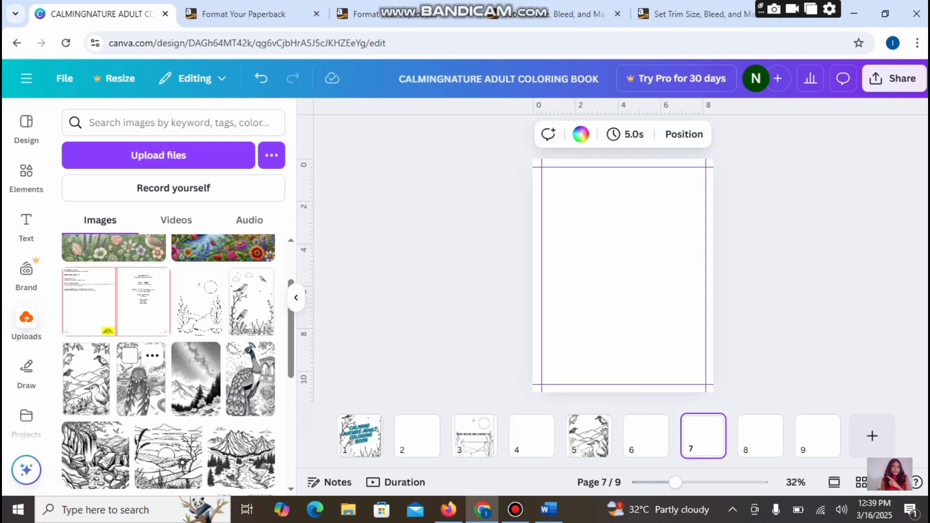
pyautogui.click(141, 368)
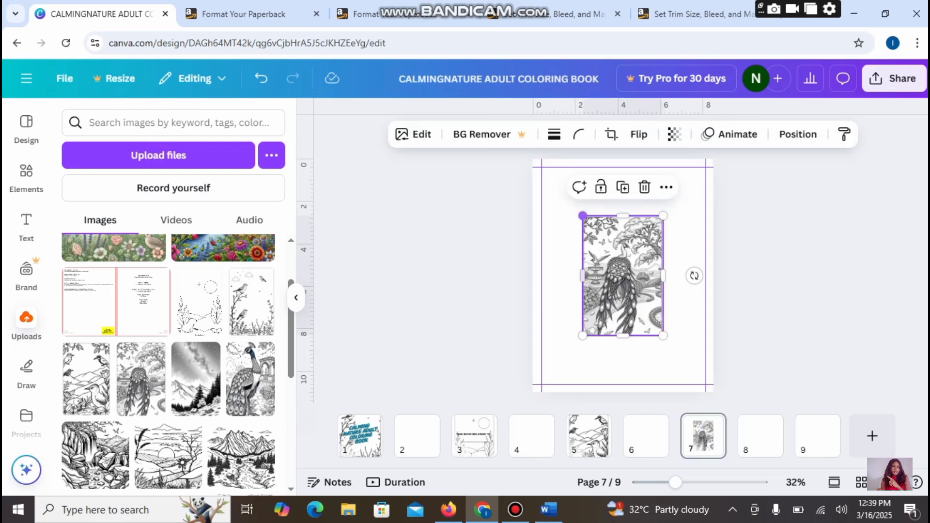
pyautogui.moveTo(582, 216); pyautogui.dragTo(550, 168)
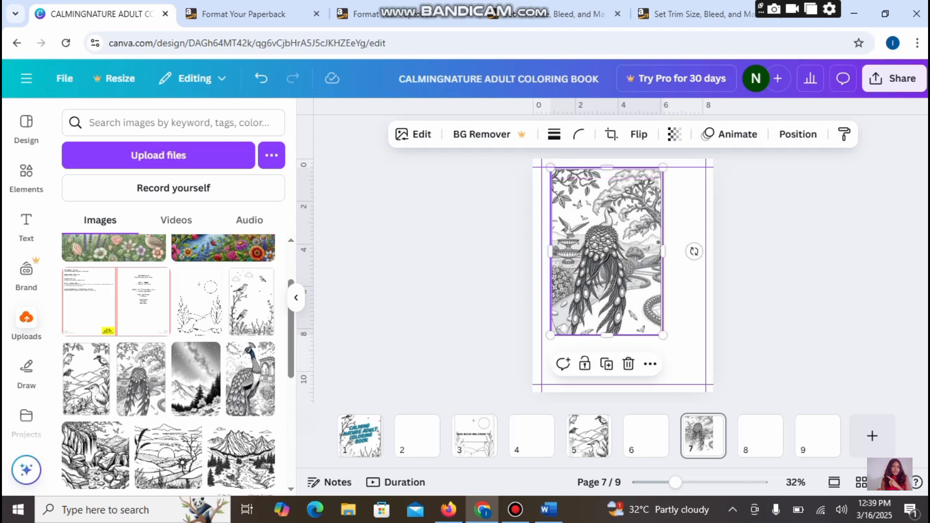
pyautogui.moveTo(606, 252); pyautogui.dragTo(597, 250)
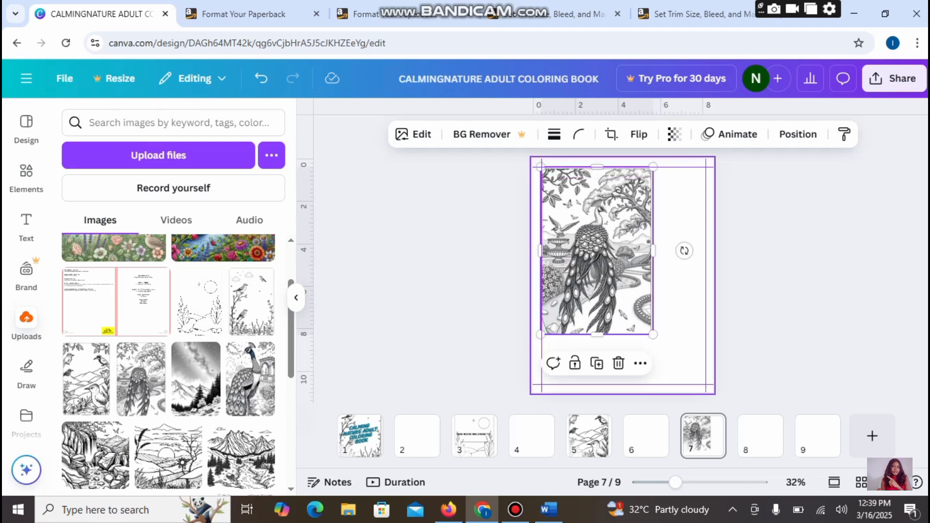
pyautogui.moveTo(653, 334); pyautogui.dragTo(687, 384)
pyautogui.moveTo(686, 275); pyautogui.dragTo(705, 275)
pyautogui.press('Escape')
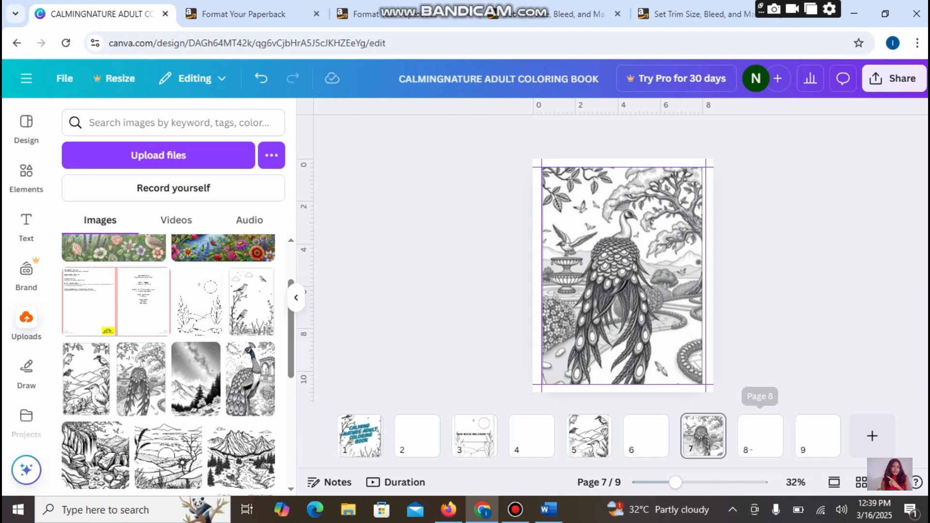
# Move the blank page 8 ahead of the peacock page.
pyautogui.moveTo(759, 437); pyautogui.dragTo(669, 440)
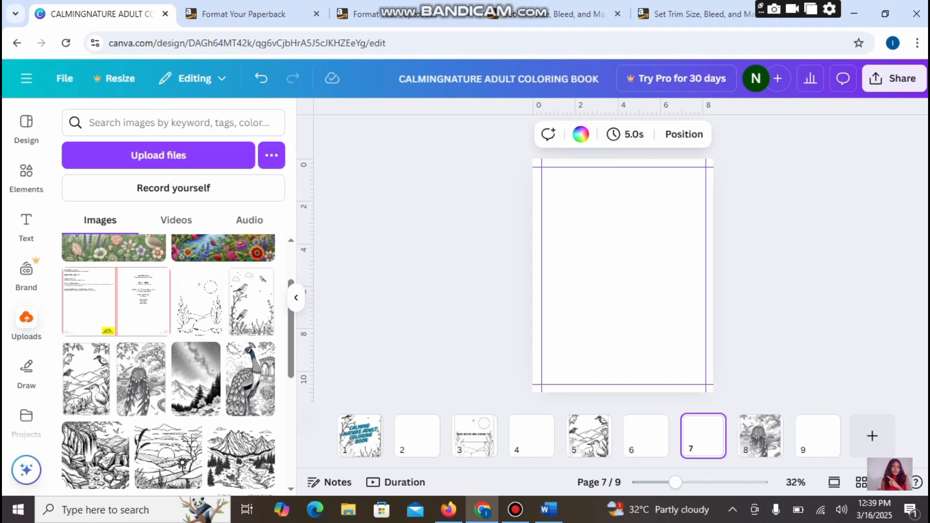
pyautogui.click(765, 271)
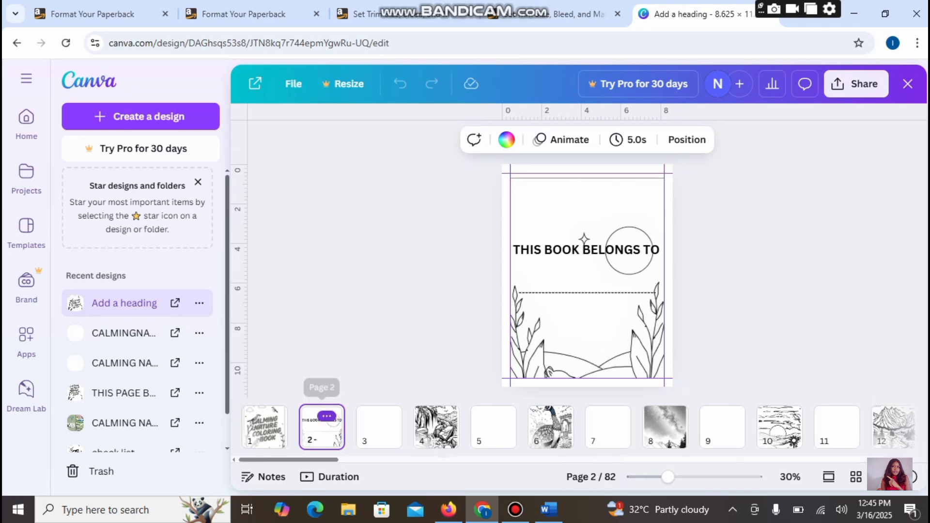
# Review pages 2 to 8 of the 82-page "Add a heading" design, checking the order of coloring pages and blank pages.
pyautogui.click(326, 416)
pyautogui.press('Escape')
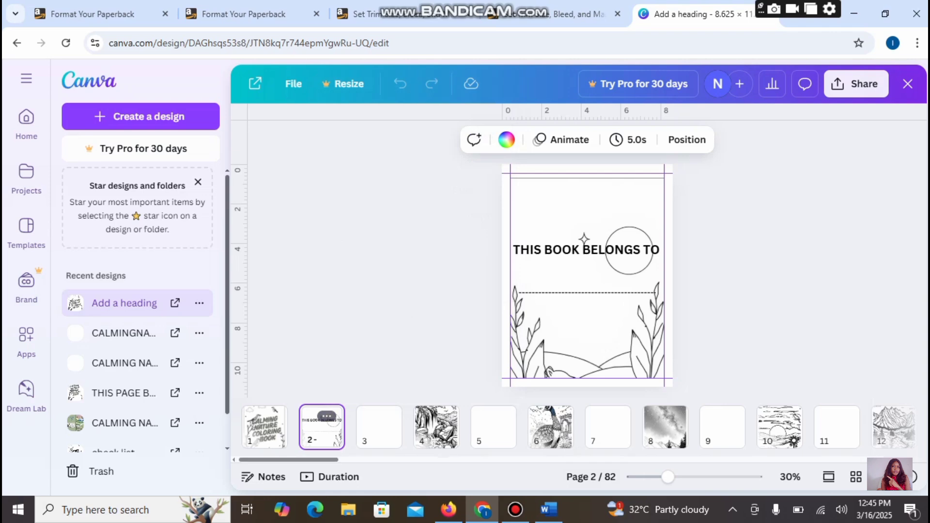
pyautogui.click(436, 426)
pyautogui.click(493, 426)
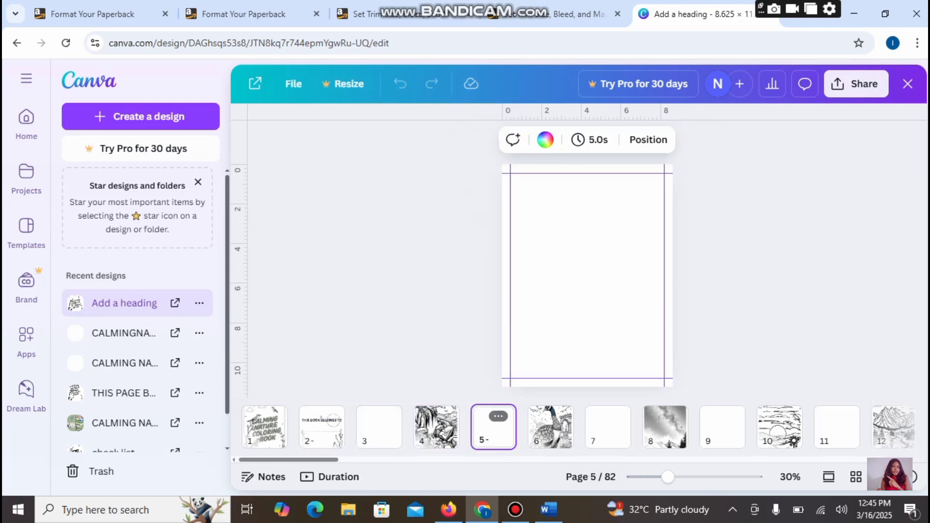
pyautogui.click(550, 426)
pyautogui.click(607, 427)
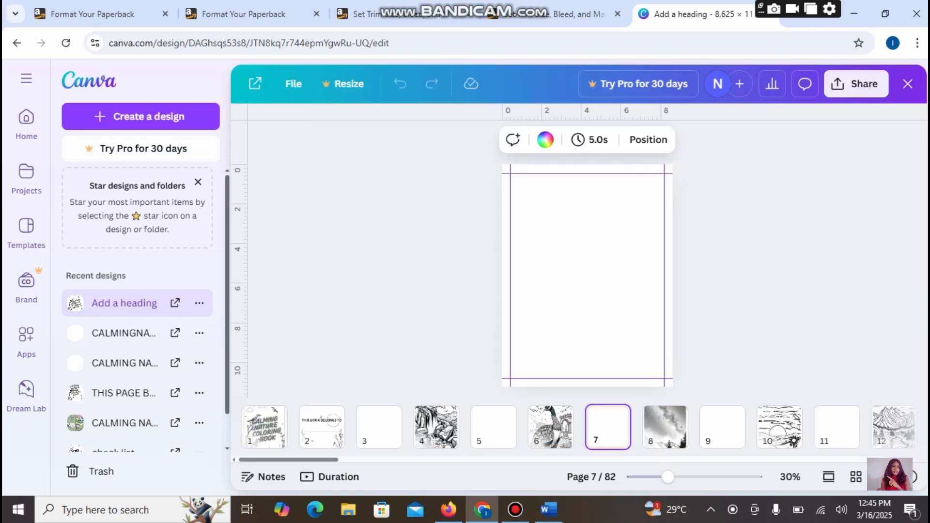
pyautogui.click(441, 416)
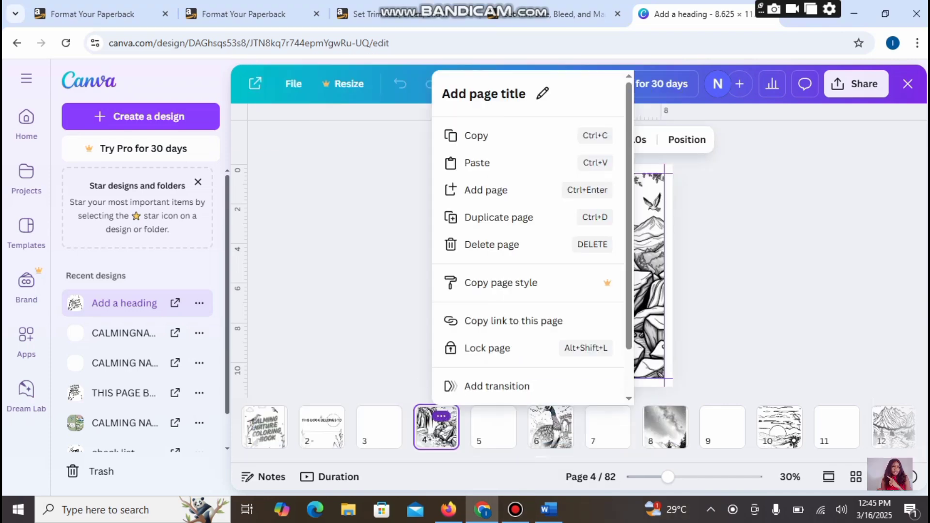
pyautogui.click(440, 416)
pyautogui.click(665, 426)
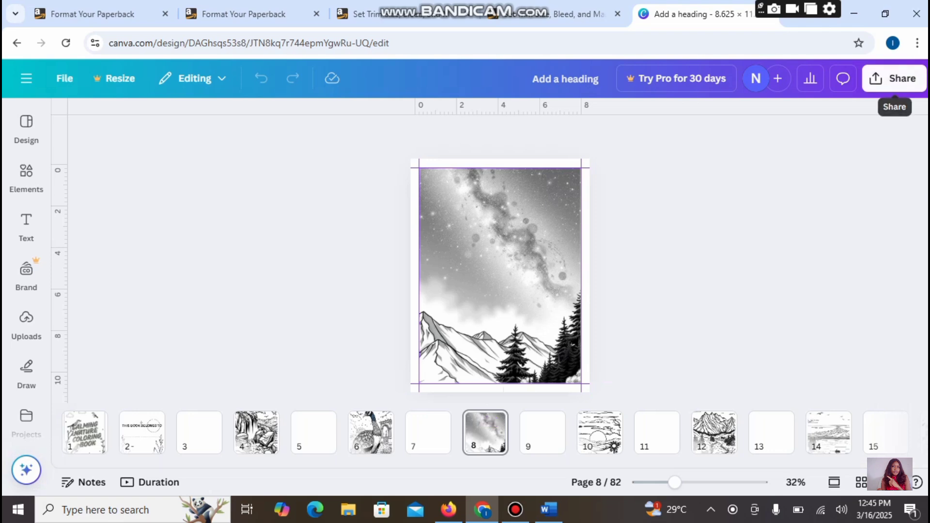
# Download pages 1–82 of the design as a PDF Print file with Flatten PDF enabled.
pyautogui.click(894, 78)
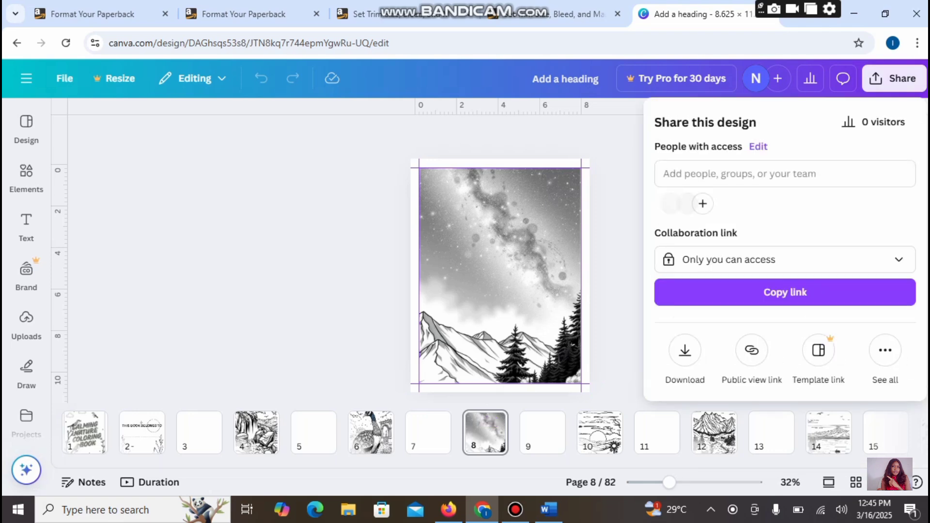
pyautogui.click(684, 349)
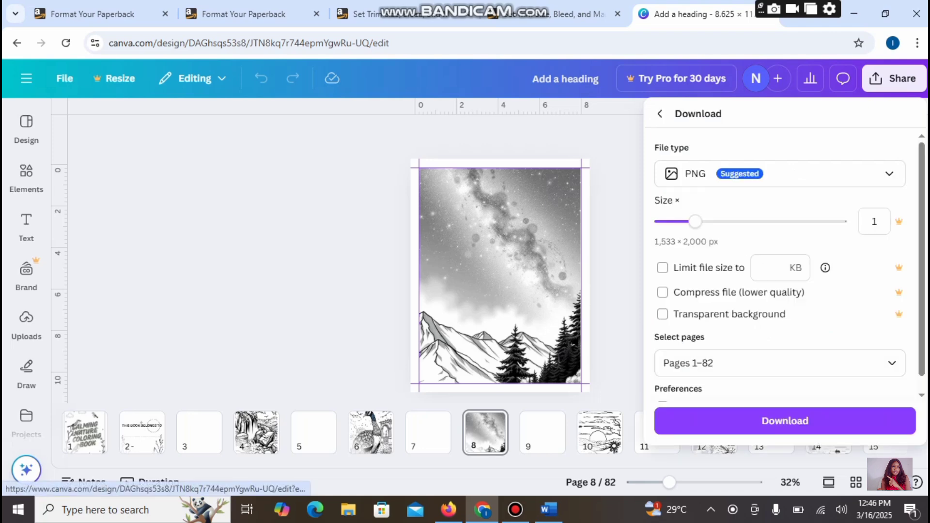
pyautogui.click(780, 173)
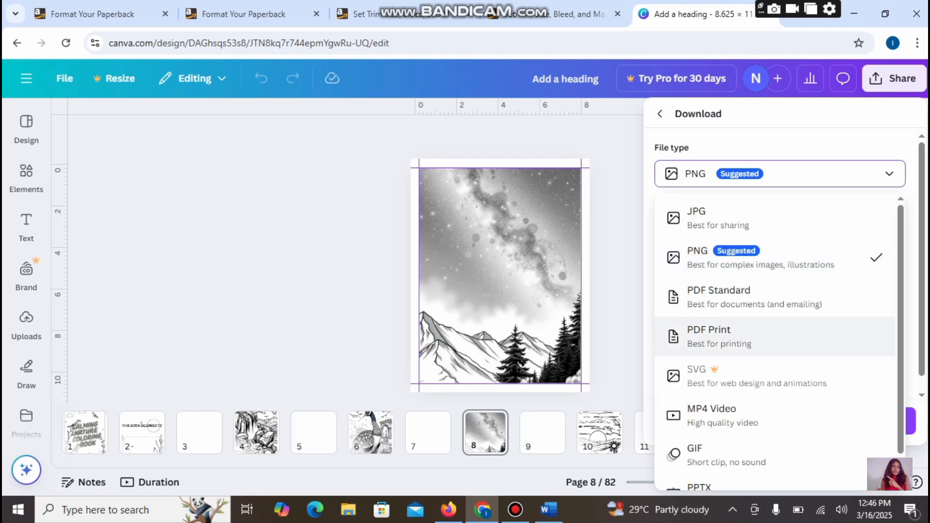
pyautogui.click(709, 337)
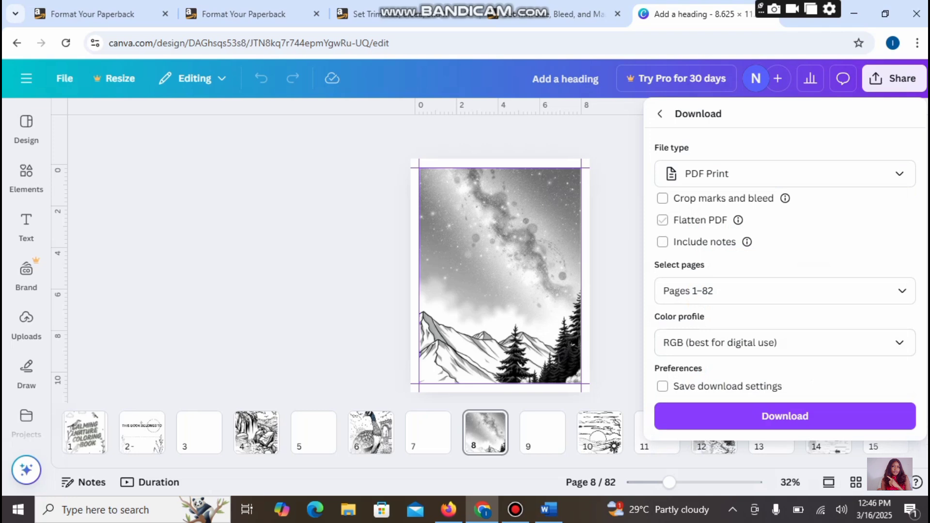
pyautogui.click(662, 220)
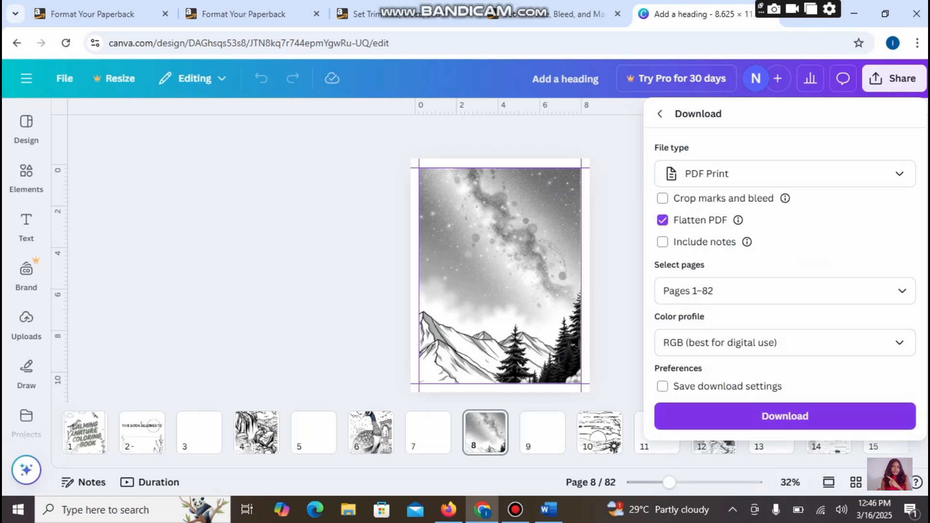
pyautogui.click(784, 416)
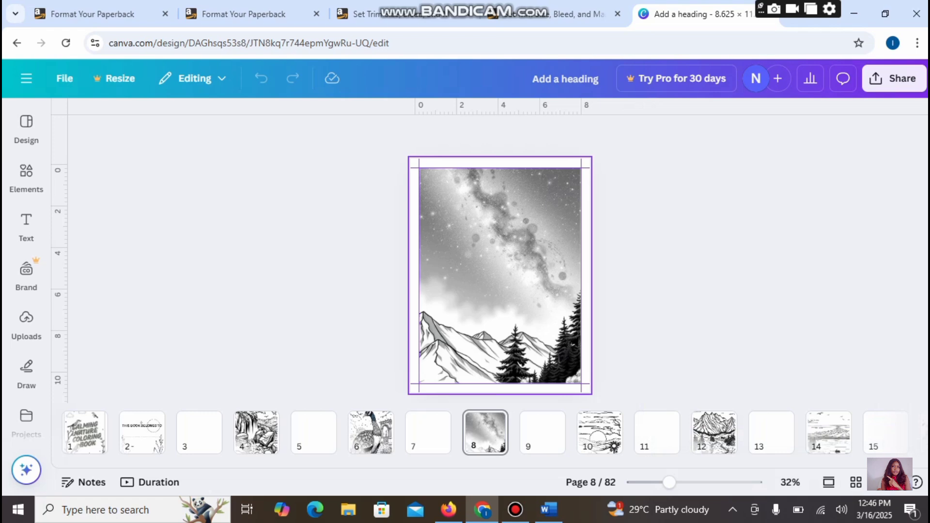
# Switch to the Coloringbook text-to-coloring-pages generator in Firefox and look through the previously generated images.
pyautogui.click(449, 510)
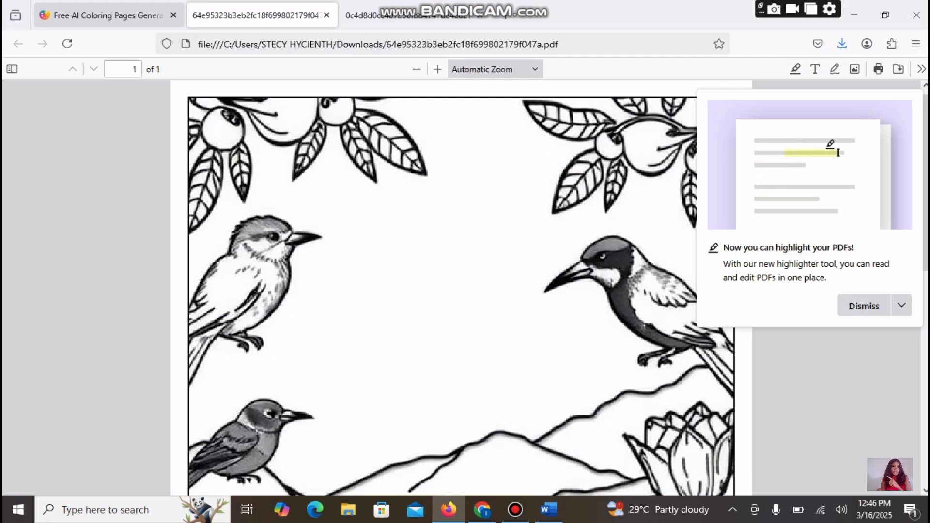
pyautogui.click(107, 15)
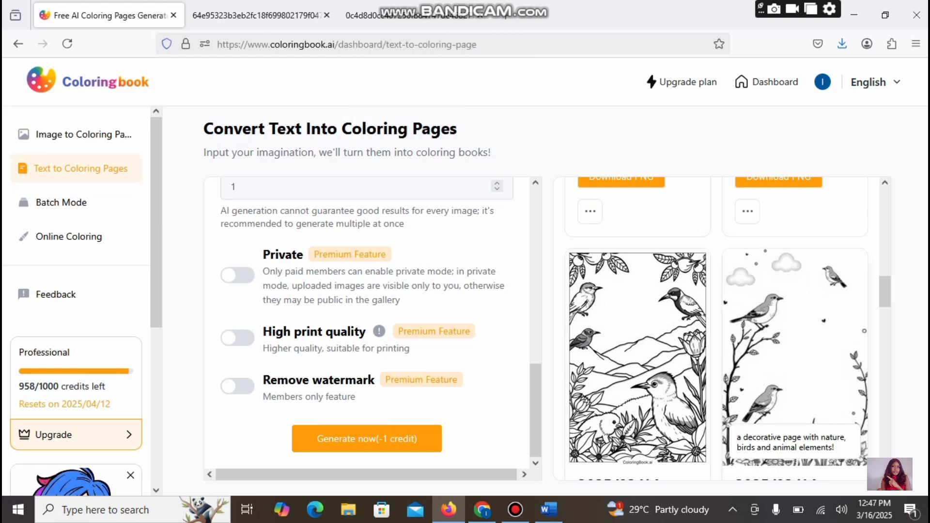
pyautogui.scroll(3, 794, 363)
pyautogui.scroll(3, 717, 329)
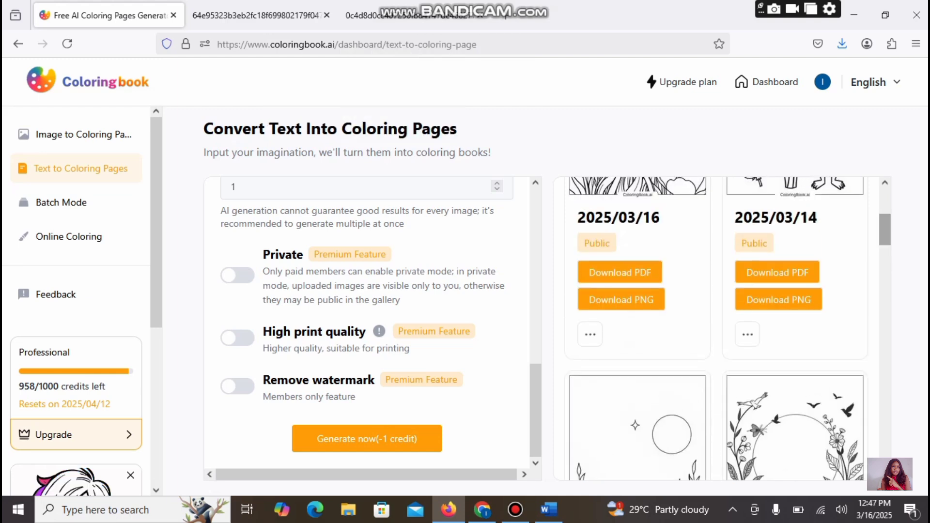